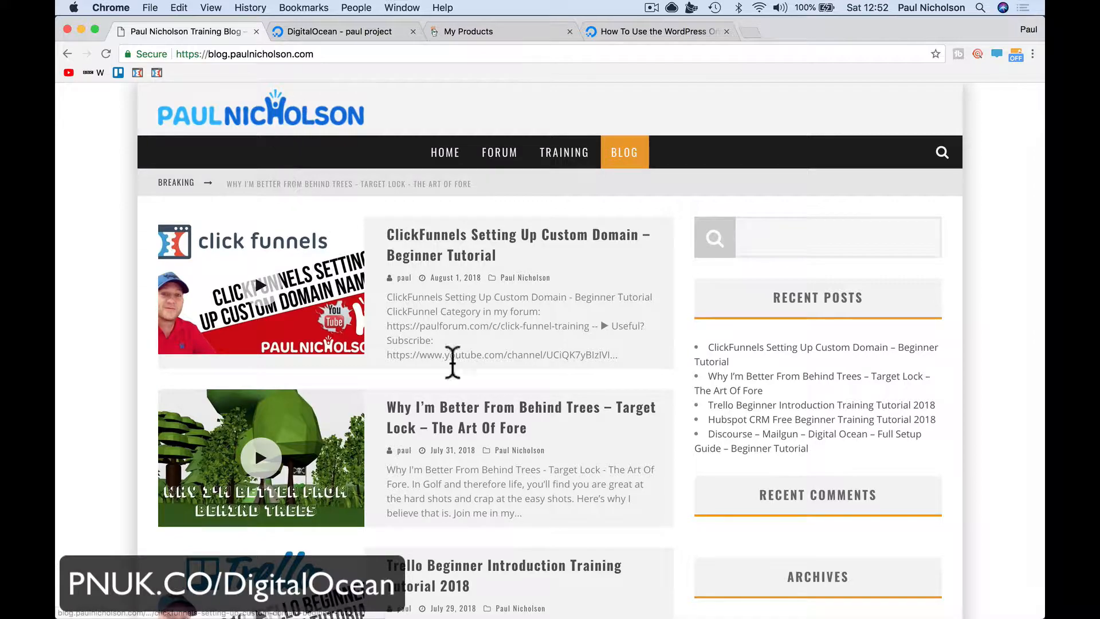
Browse the blog's ClickFunnels custom domain post, then return to the blog home page
scroll(452, 361, "down", 20)
scroll(451, 360, "down", 3)
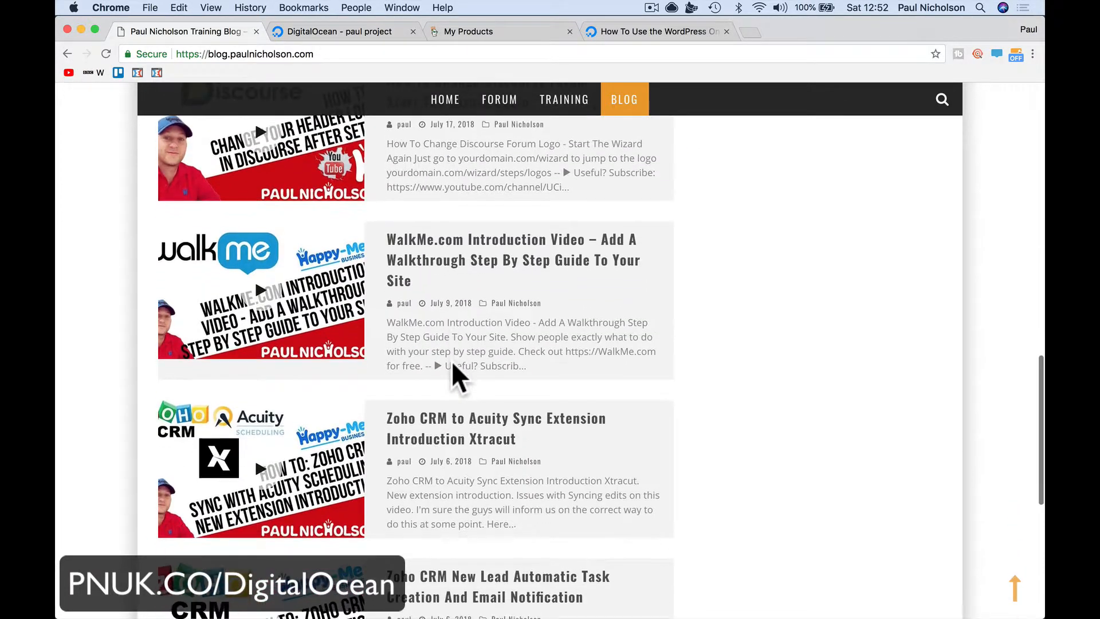
scroll(452, 361, "up", 20)
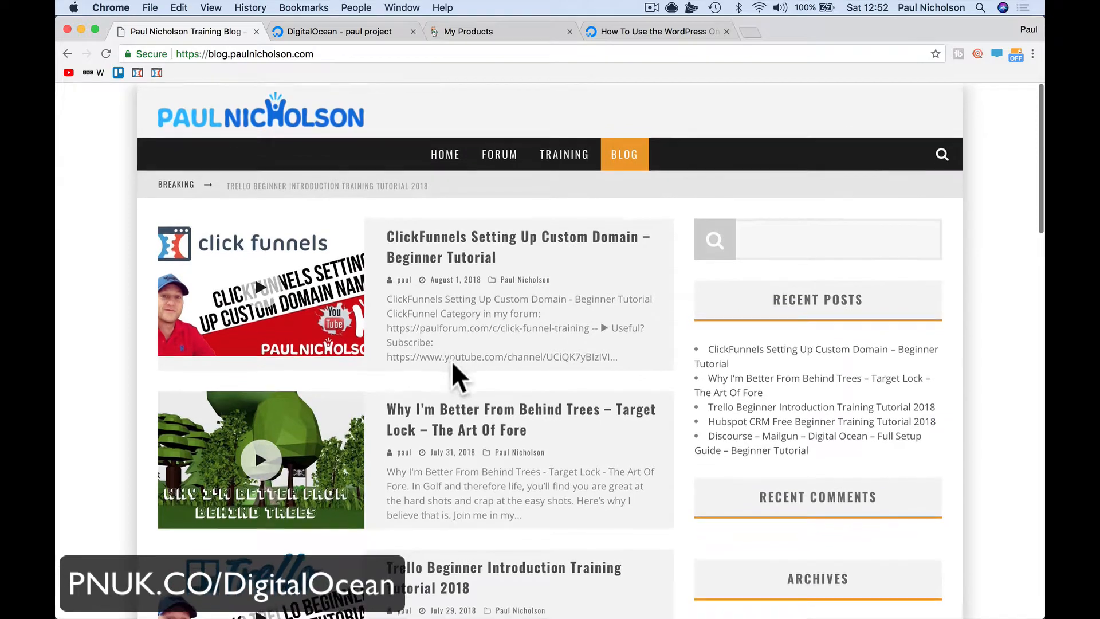
left_click(423, 238)
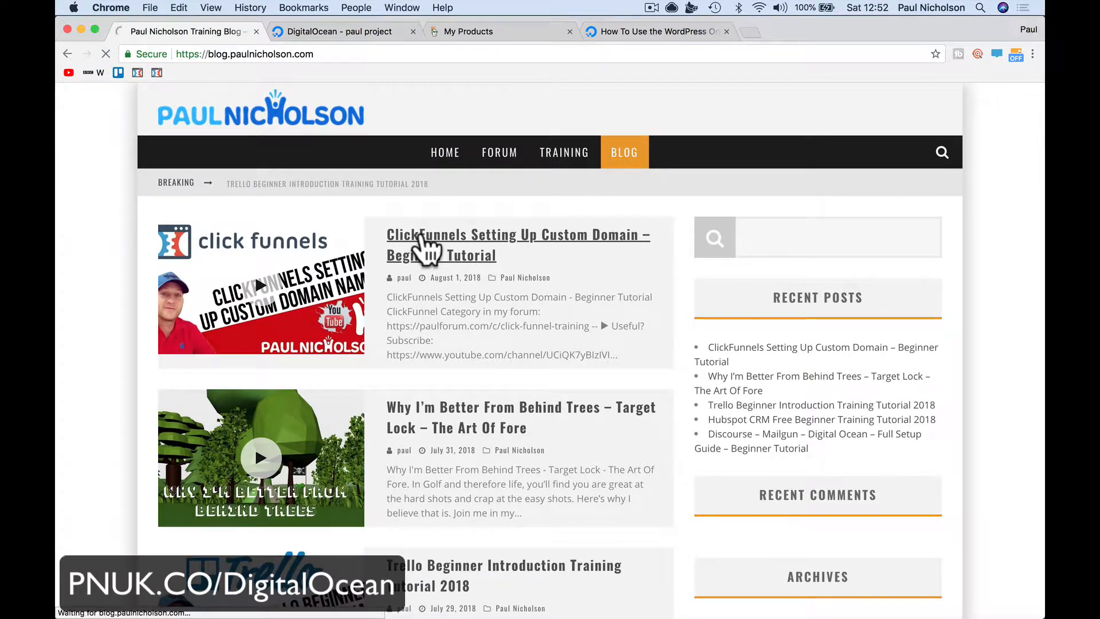
scroll(421, 226, "down", 20)
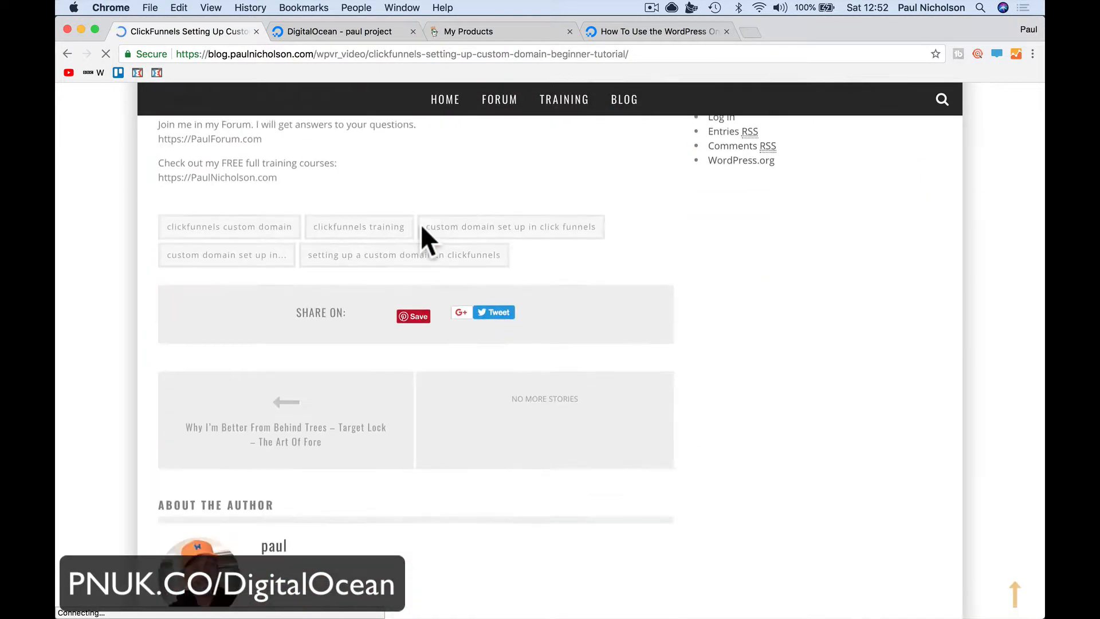
scroll(421, 226, "up", 20)
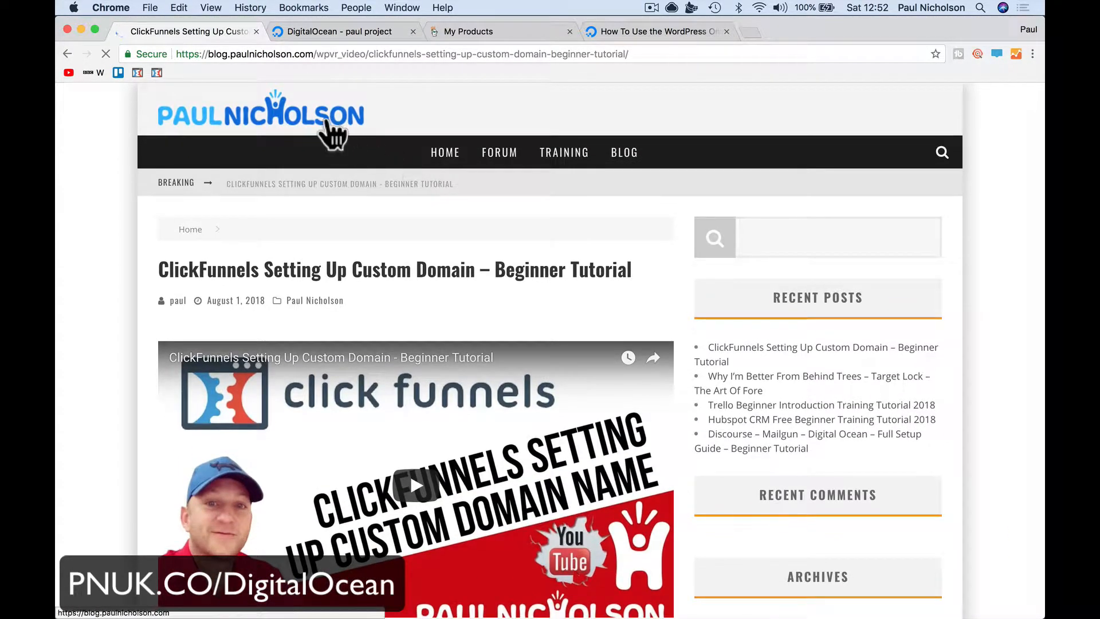
left_click(327, 123)
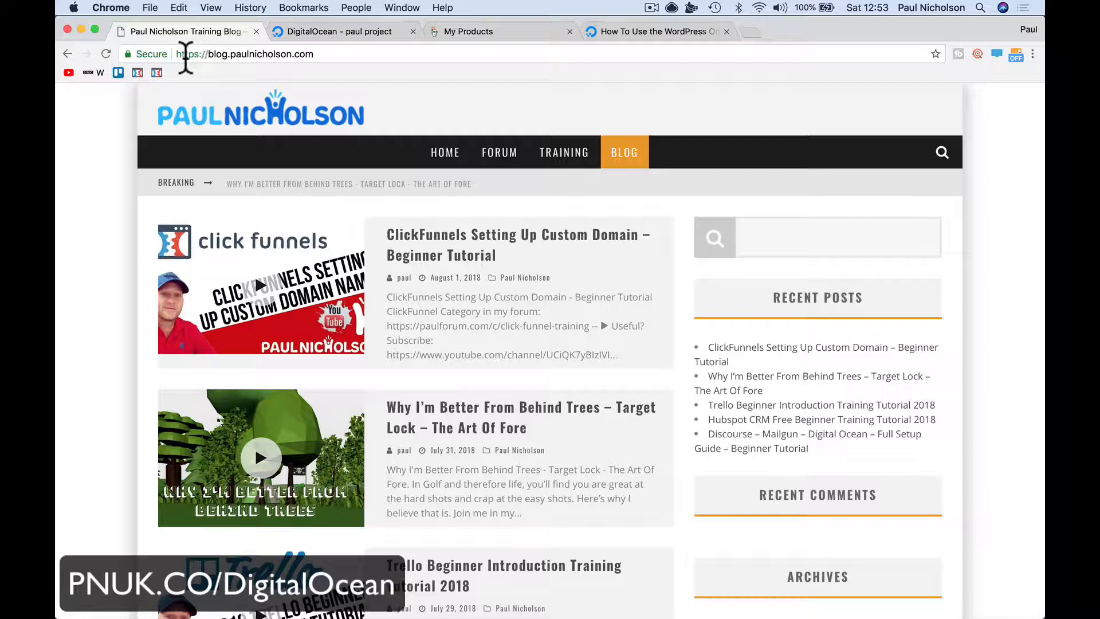
left_click_drag(177, 53, 207, 54)
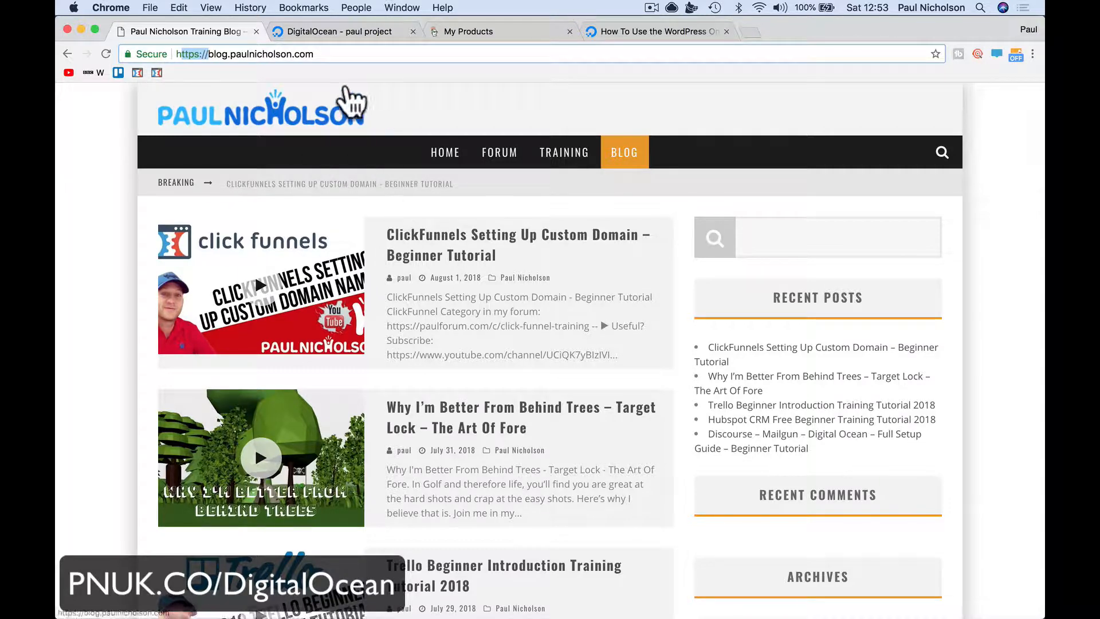
Start a new droplet from the Create menu on the DigitalOcean project page
left_click(333, 32)
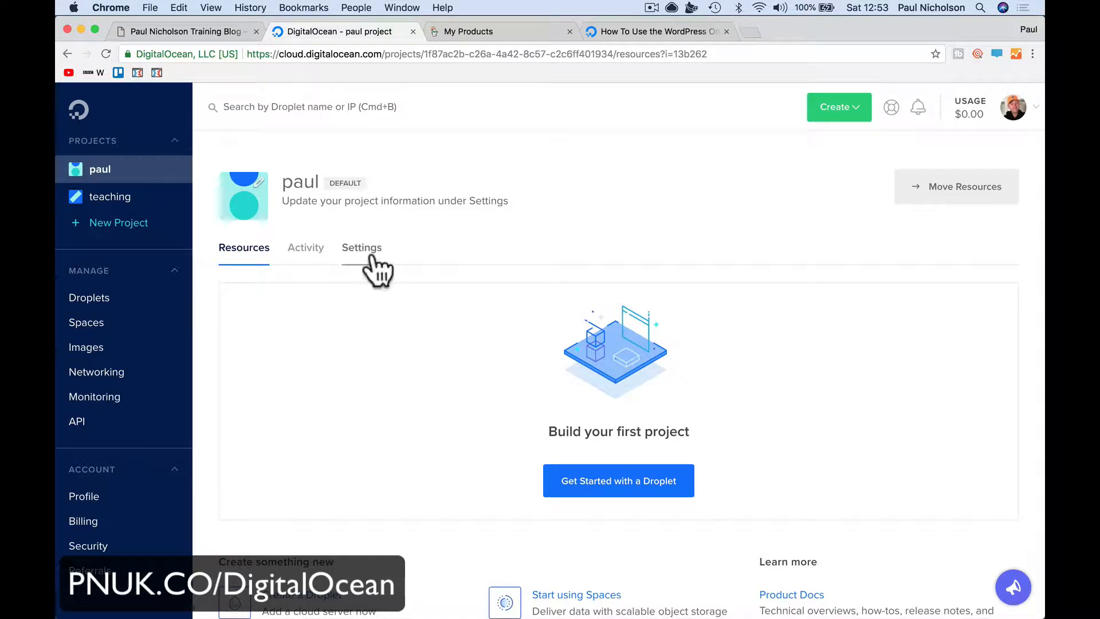
left_click(836, 117)
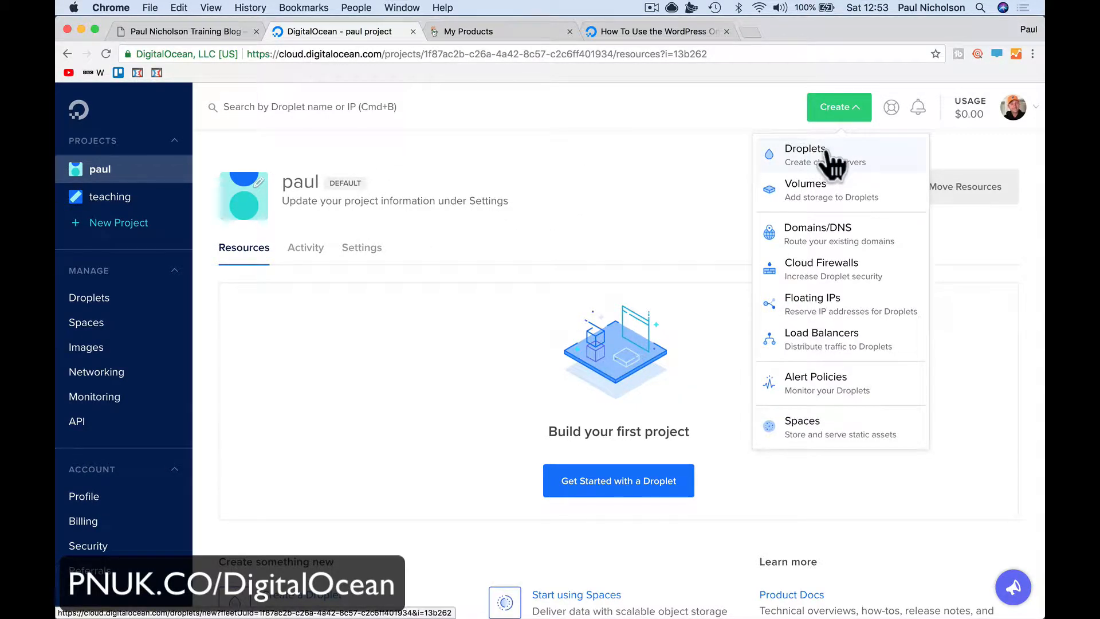
left_click(827, 152)
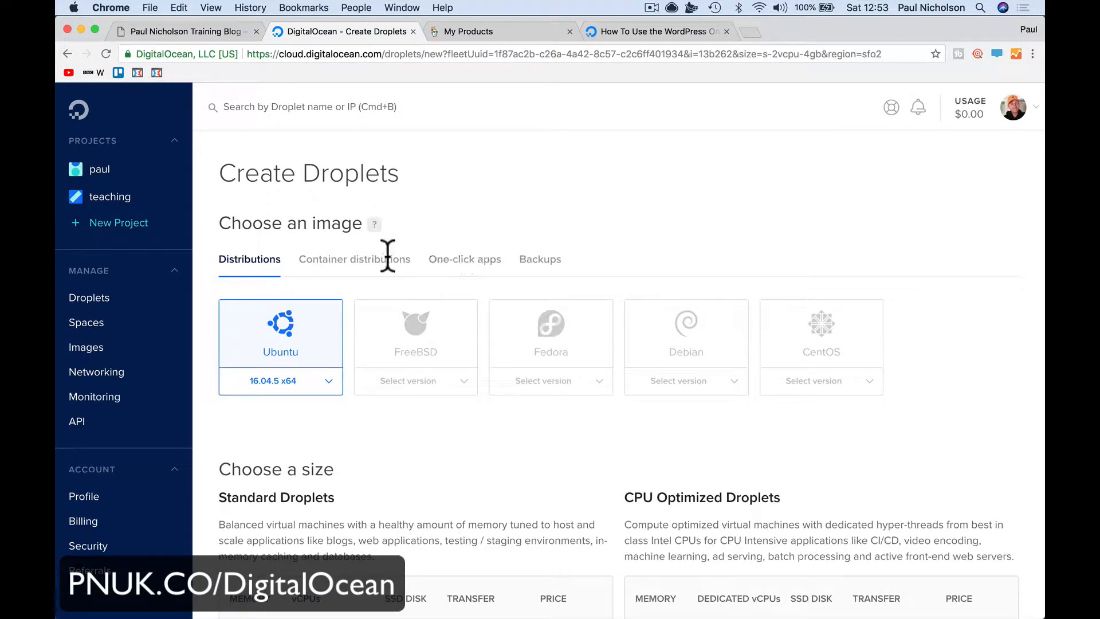
Choose the WordPress on 16.04 one-click app as the droplet image
left_click(449, 269)
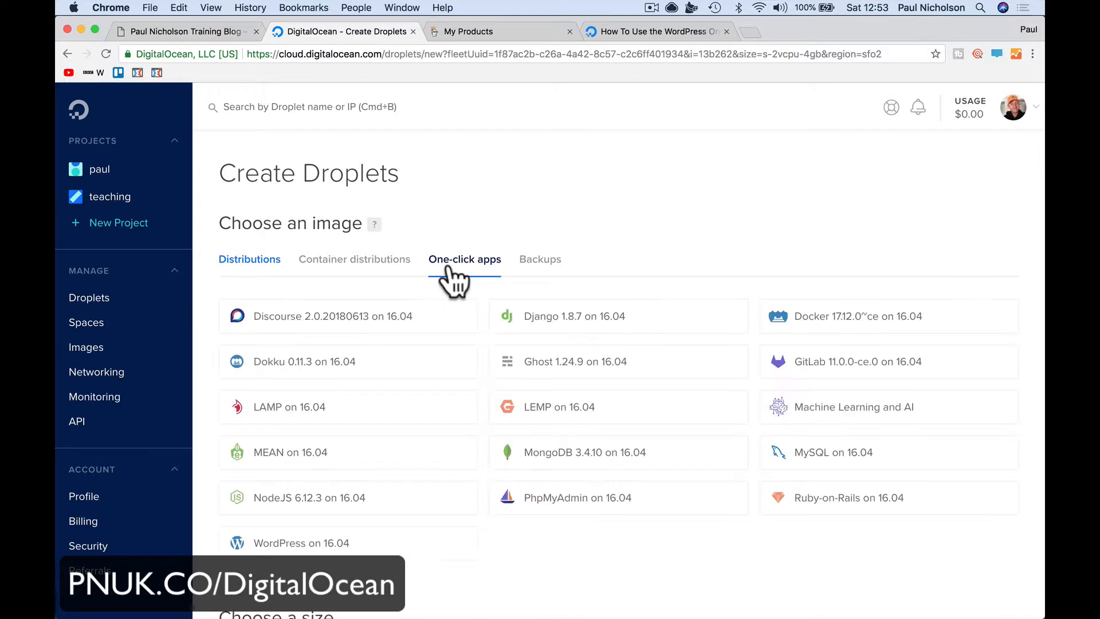
scroll(453, 281, "down", 3)
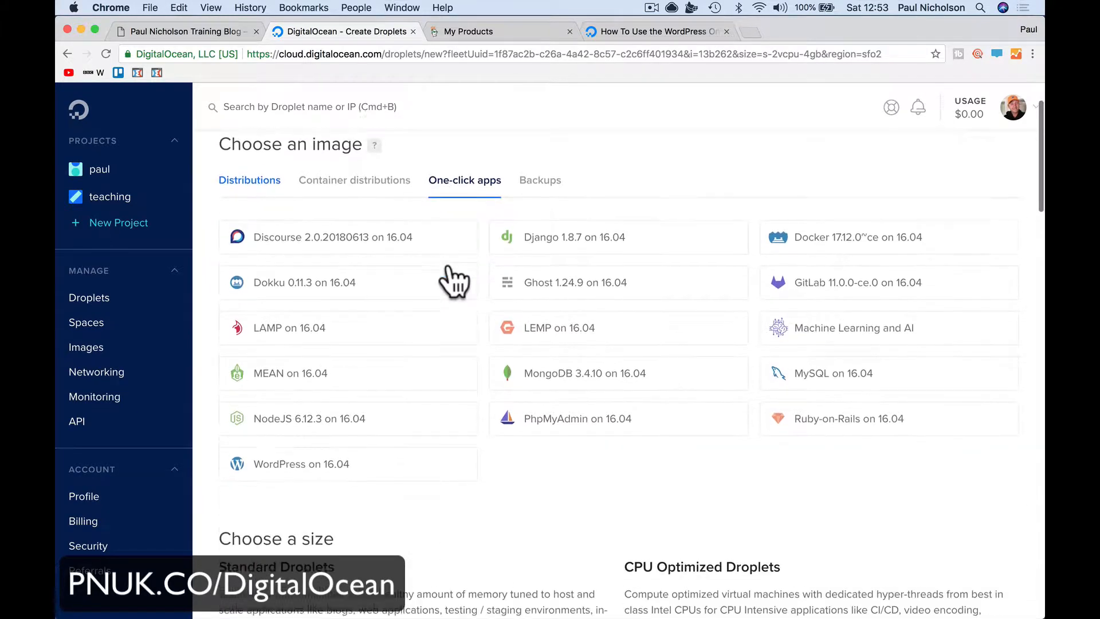
left_click(350, 461)
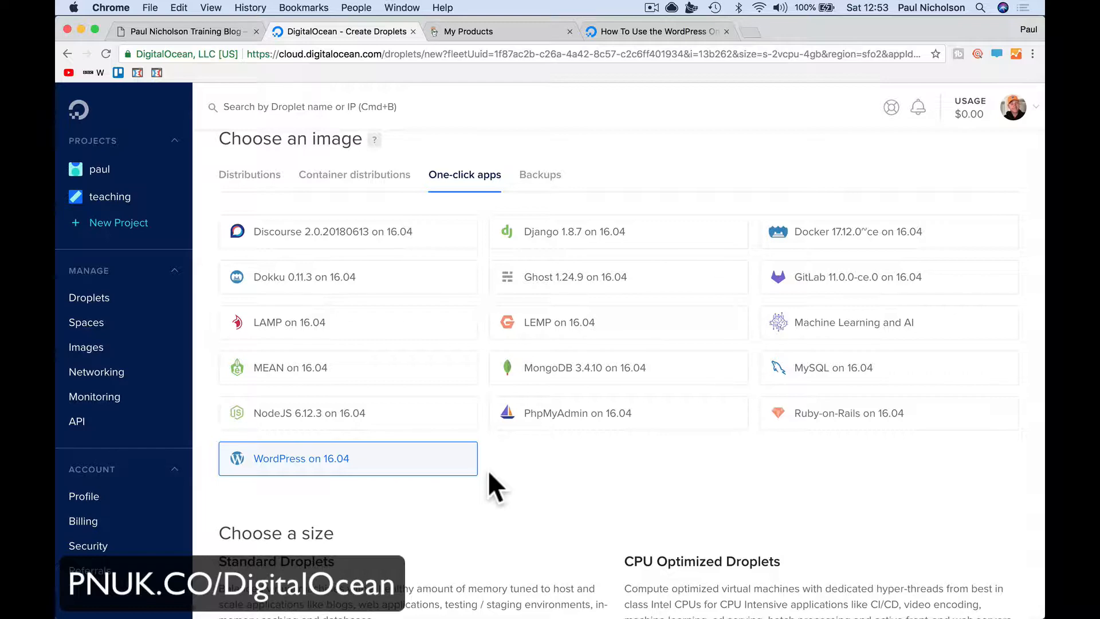
scroll(401, 465, "down", 3)
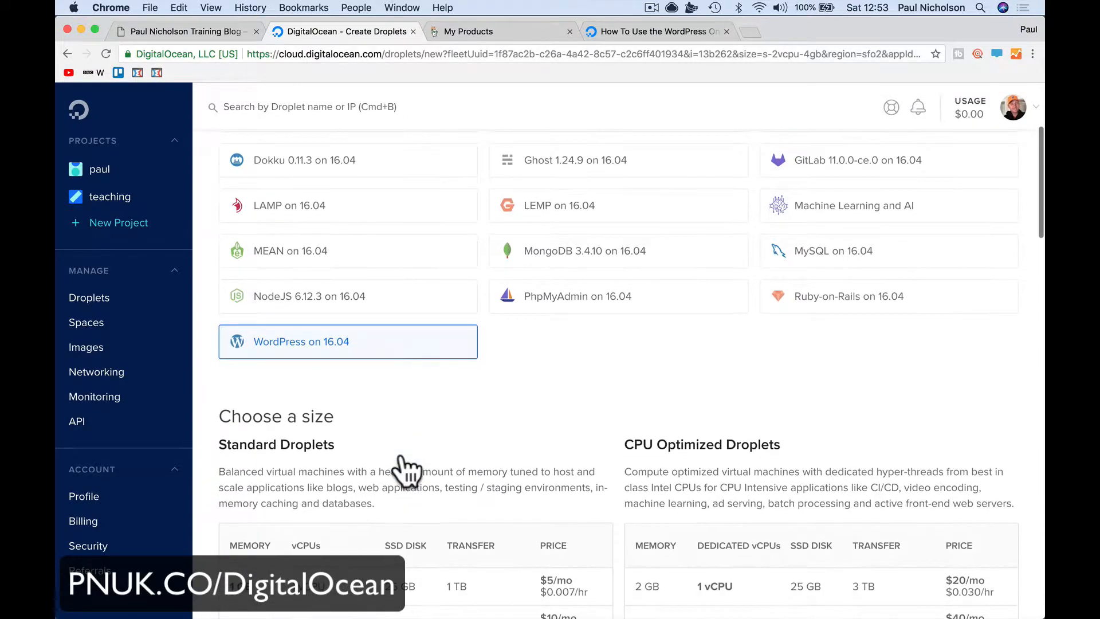
scroll(405, 470, "down", 5)
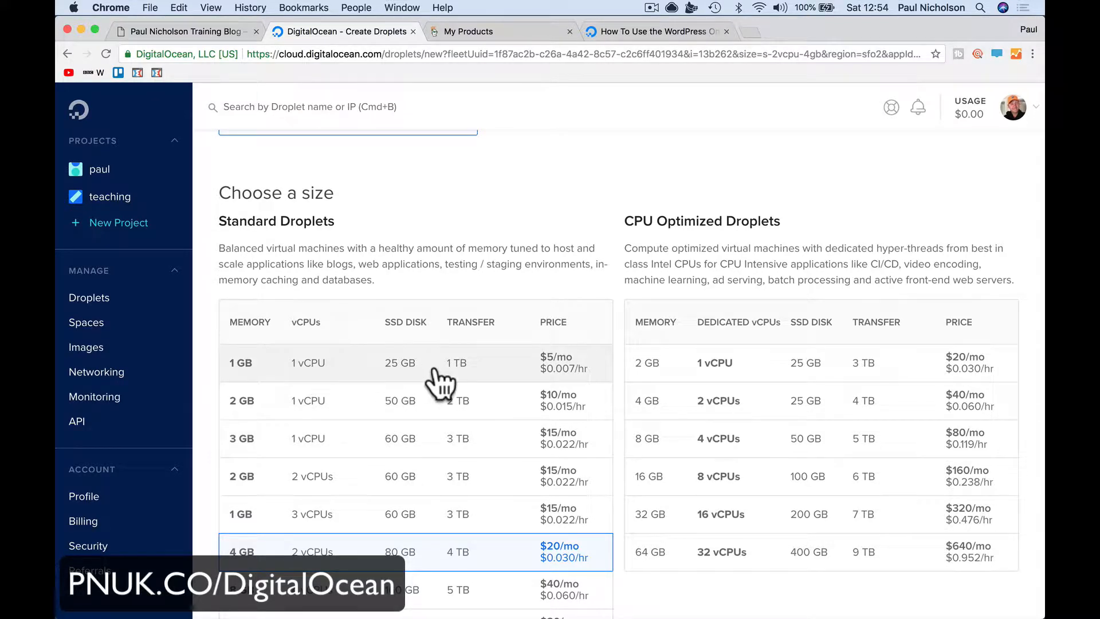
Select the 1 GB / 1 vCPU $5/mo Standard droplet size
left_click(470, 374)
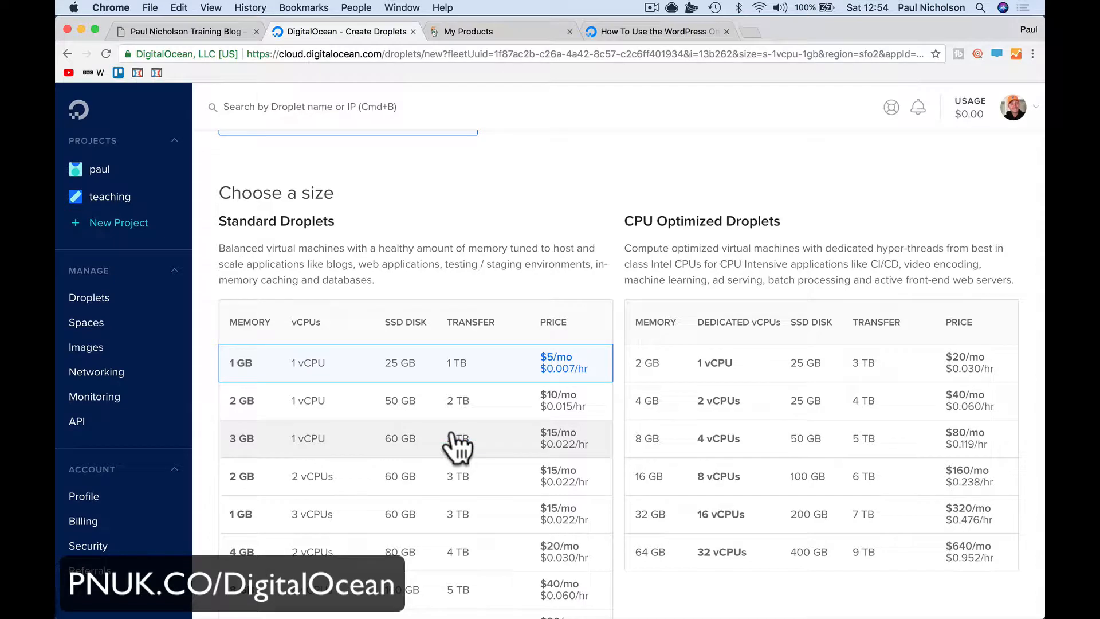
scroll(451, 435, "down", 5)
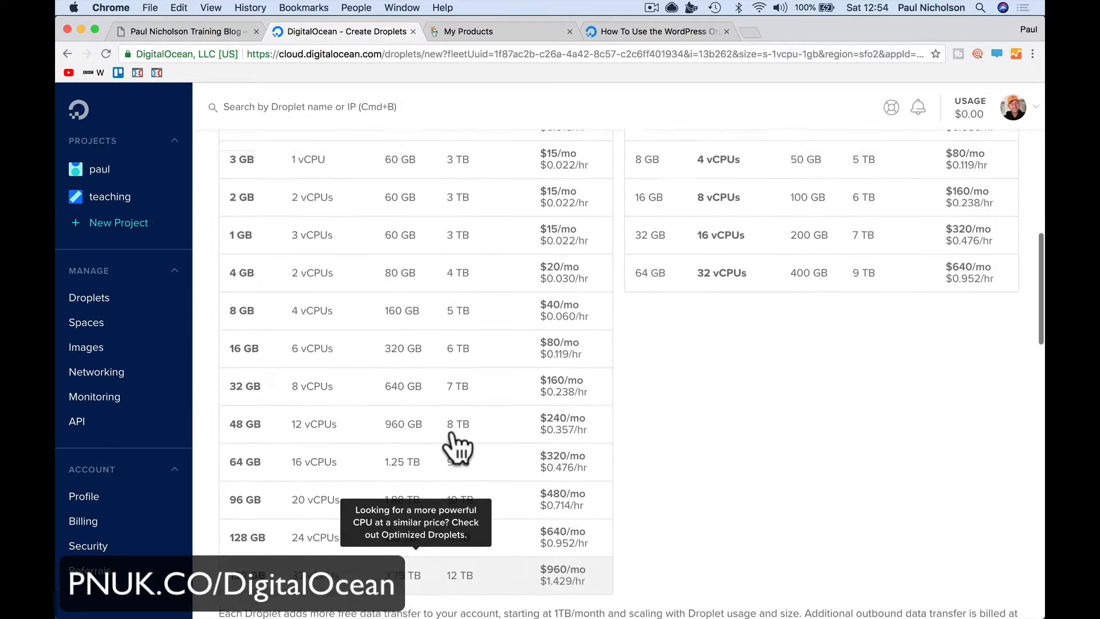
scroll(458, 449, "up", 3)
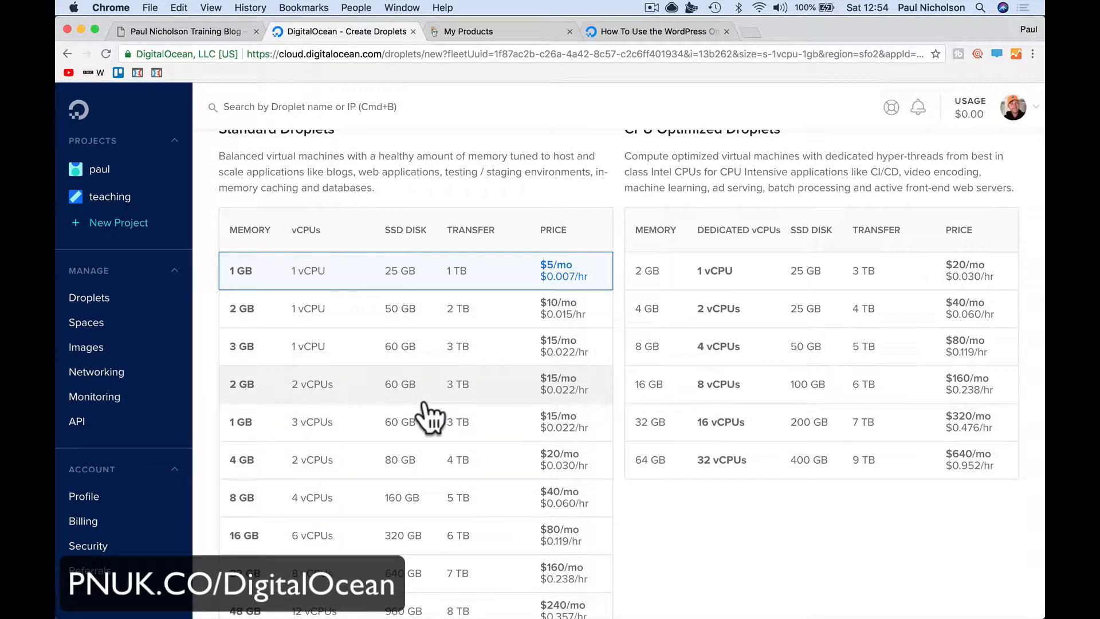
Enable weekly backups for $1.00 per month
scroll(430, 418, "down", 1)
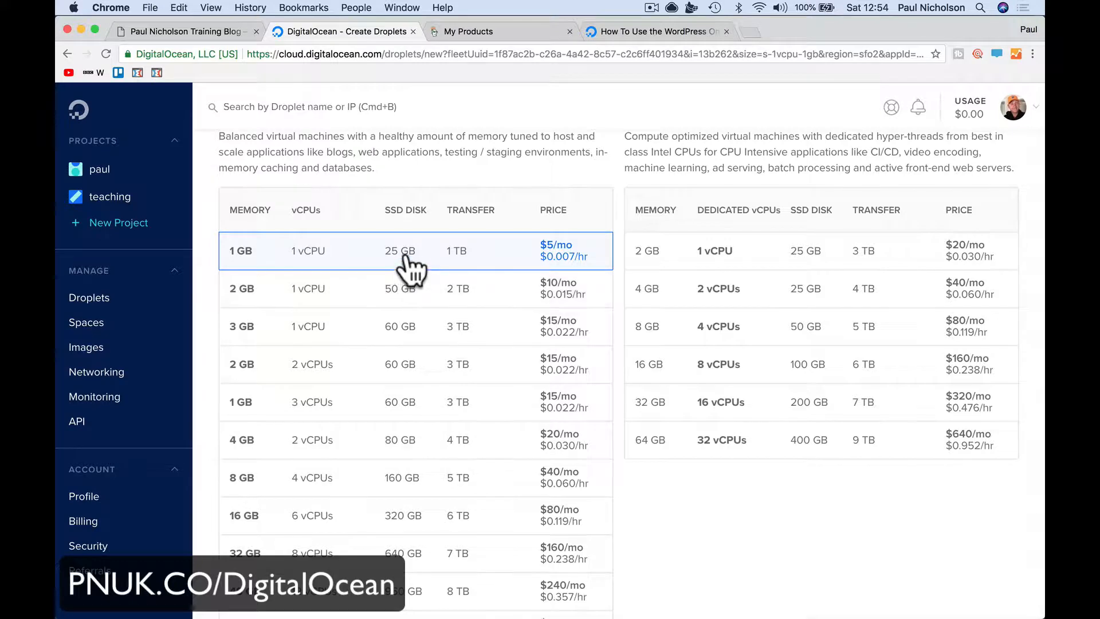
scroll(486, 480, "down", 7)
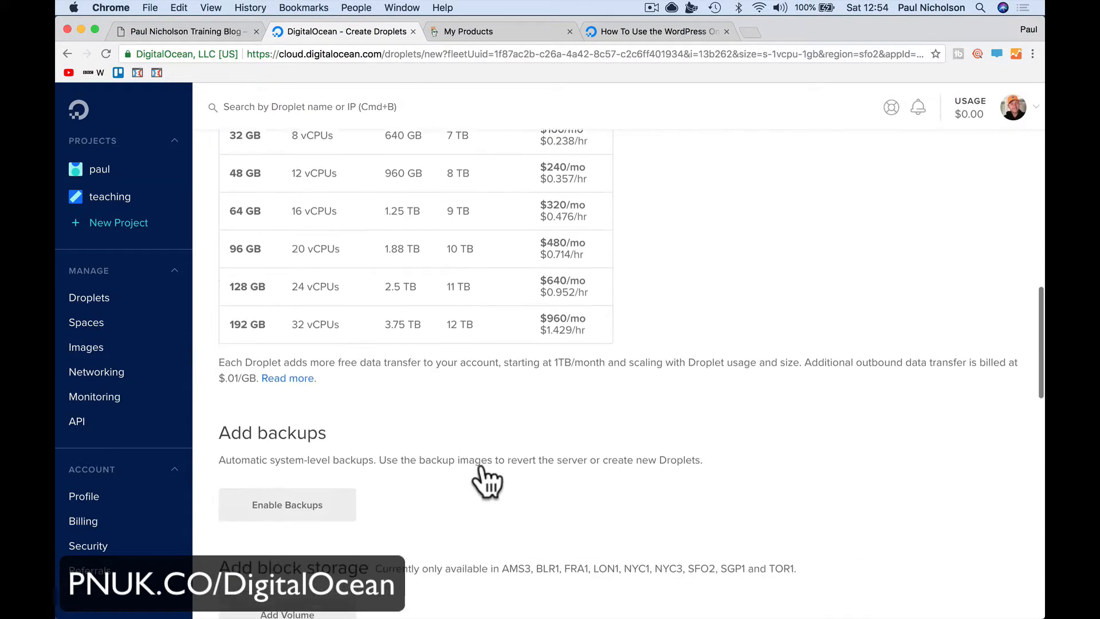
scroll(487, 480, "down", 2)
left_click(330, 404)
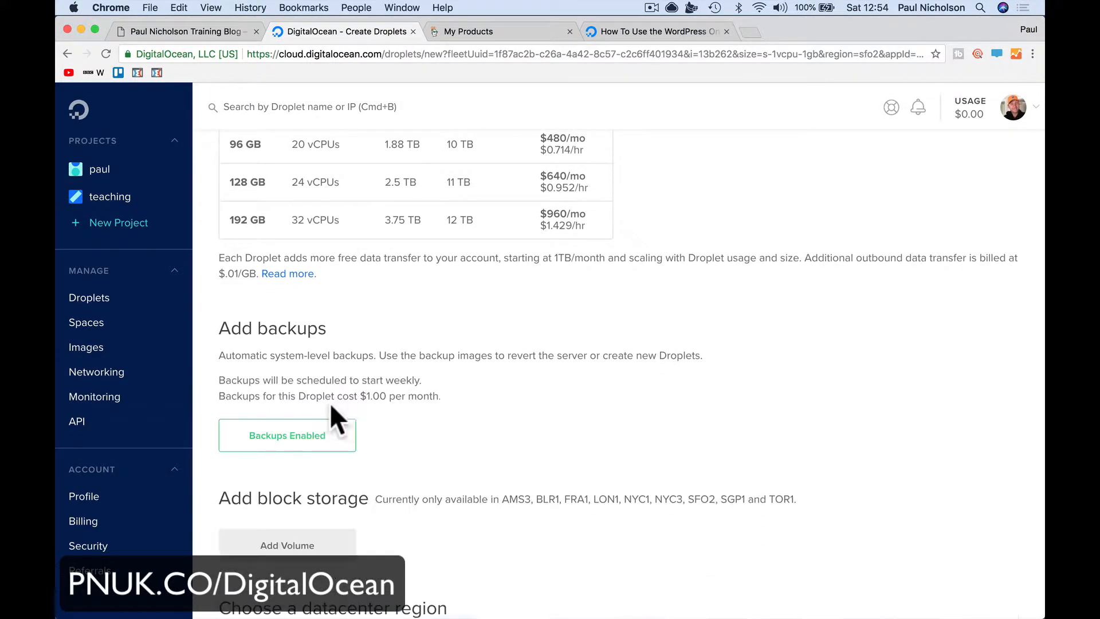
scroll(462, 452, "down", 3)
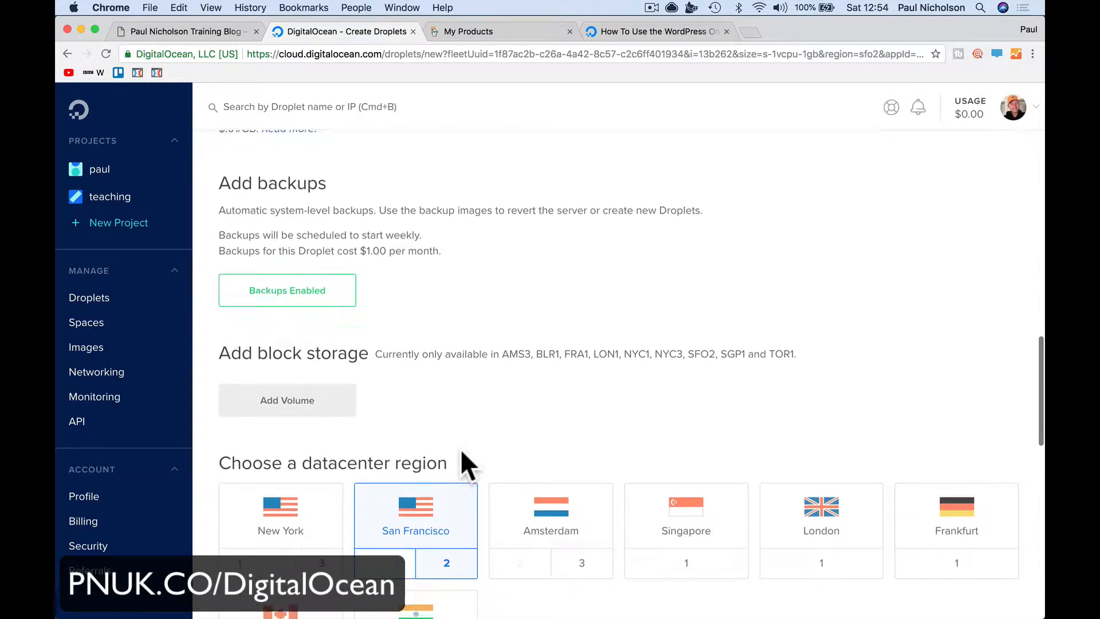
scroll(462, 452, "down", 1)
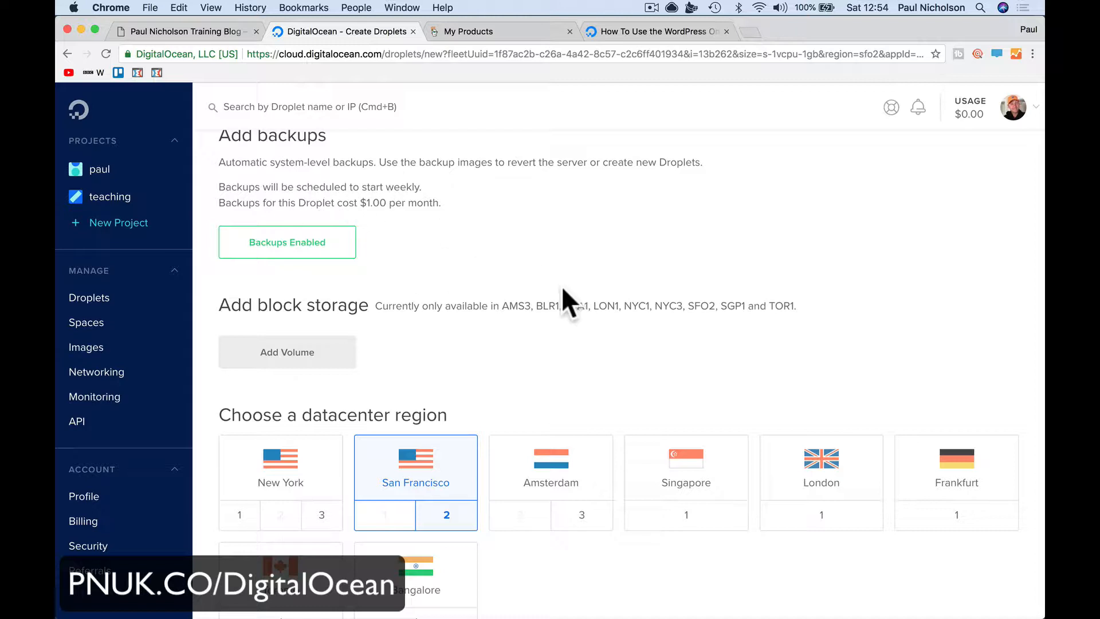
scroll(563, 290, "down", 3)
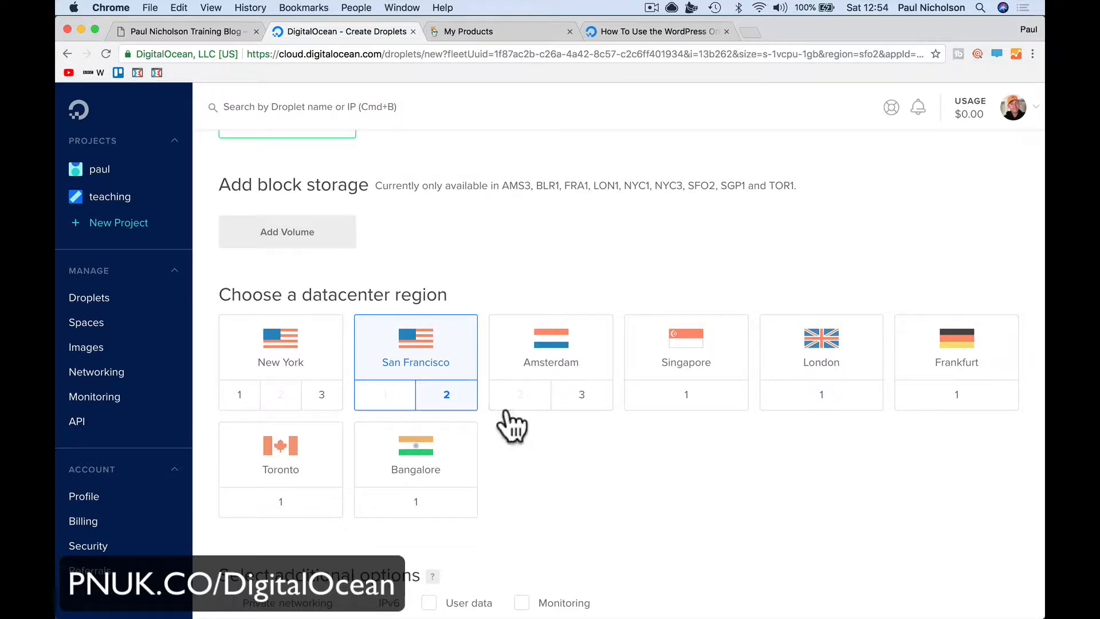
mouse_move(516, 408)
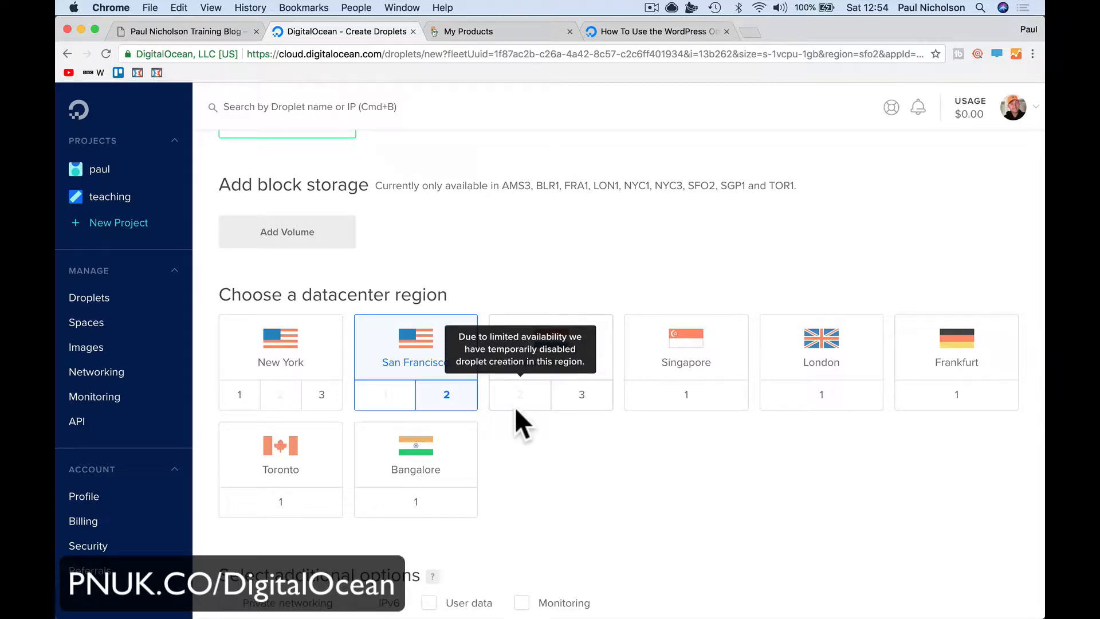
Place the droplet in the New York 3 datacenter and enable monitoring
left_click(320, 403)
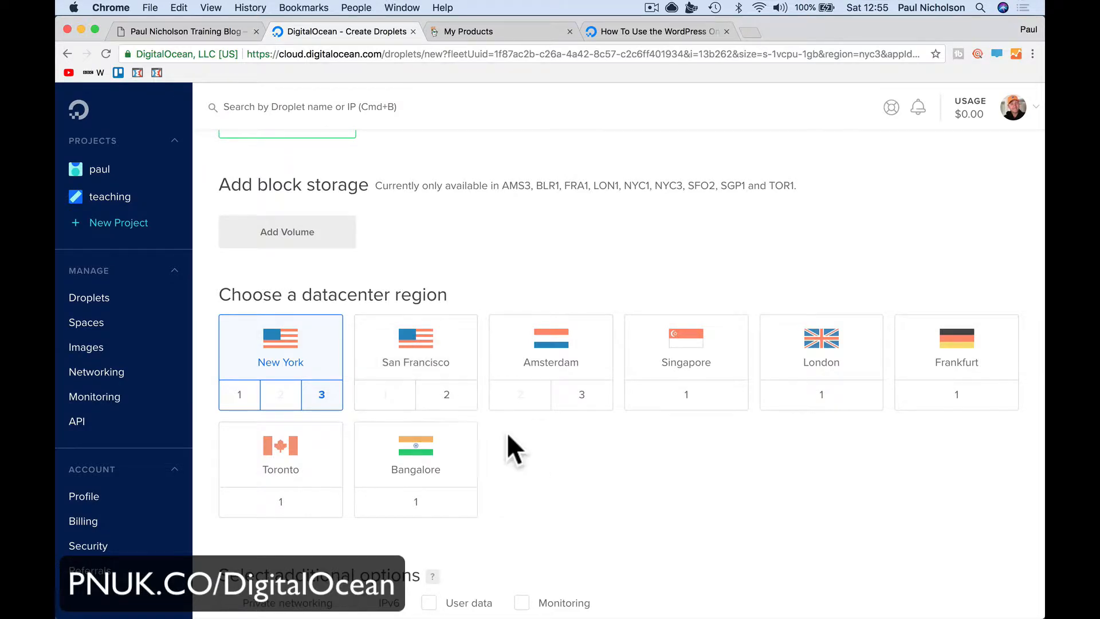
scroll(515, 447, "down", 3)
scroll(520, 441, "down", 3)
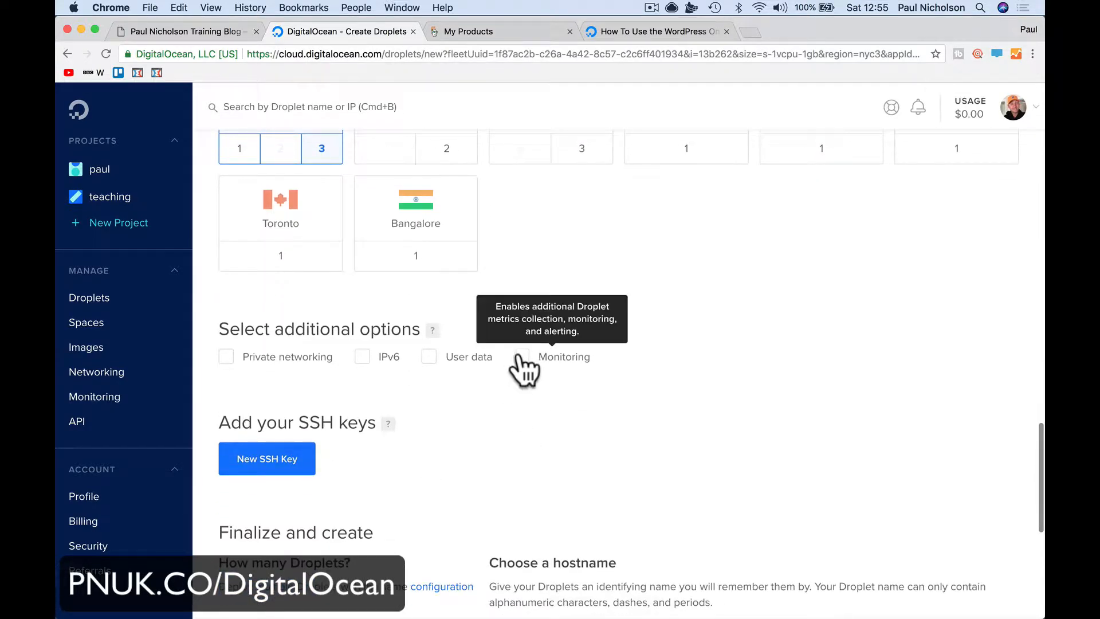
left_click(522, 357)
scroll(521, 439, "down", 5)
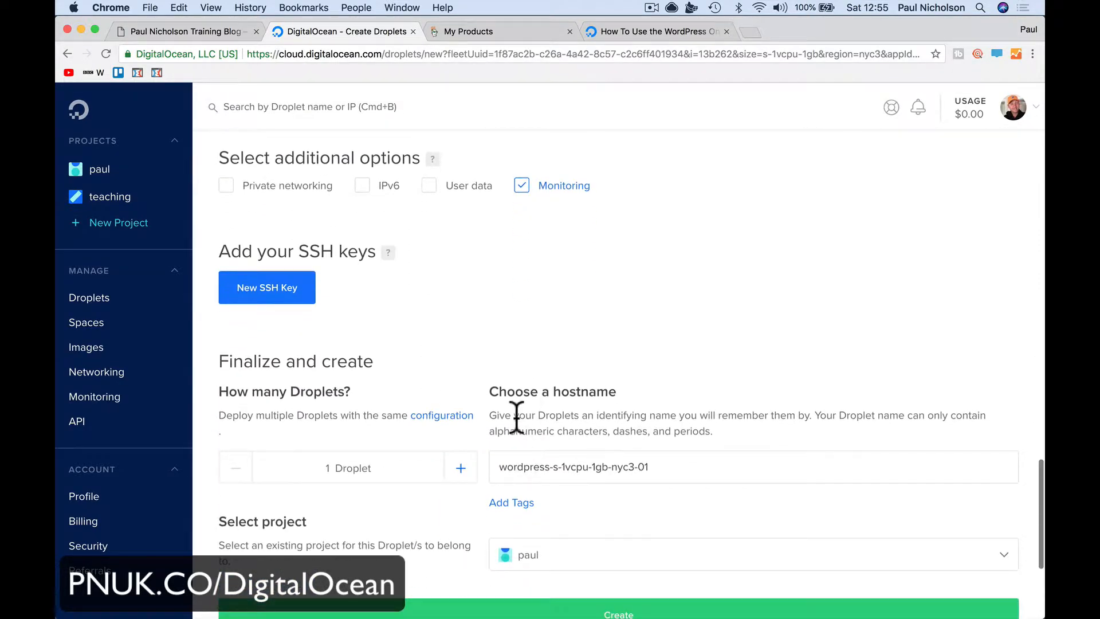
scroll(403, 372, "down", 2)
Set the hostname to funnellauncherblog and keep the droplet in the paul project
triple_click(532, 382)
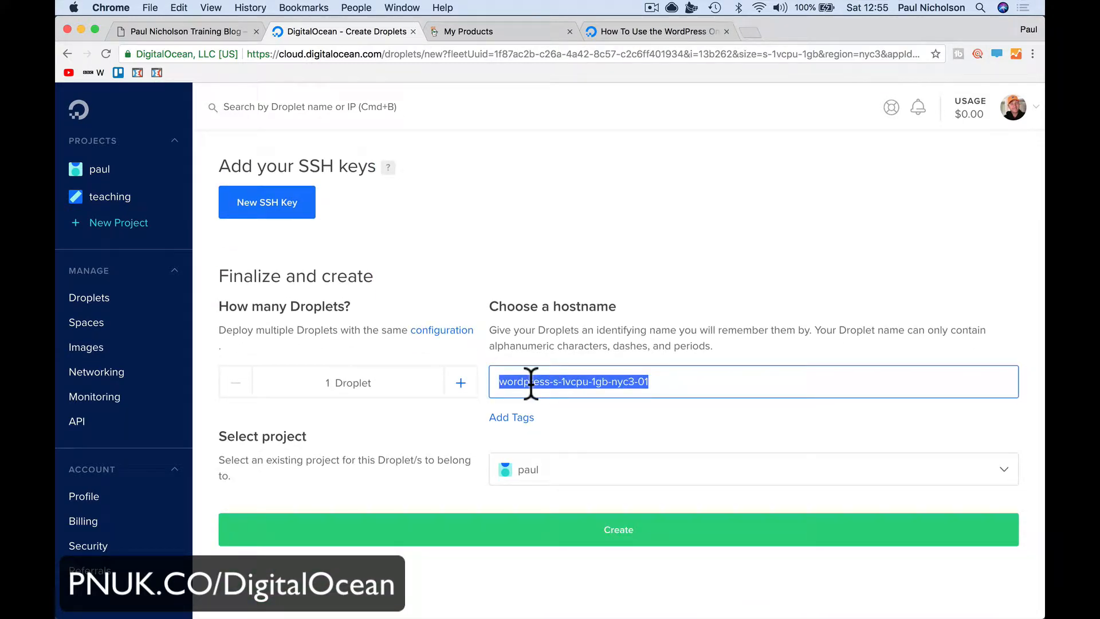
type("funnel")
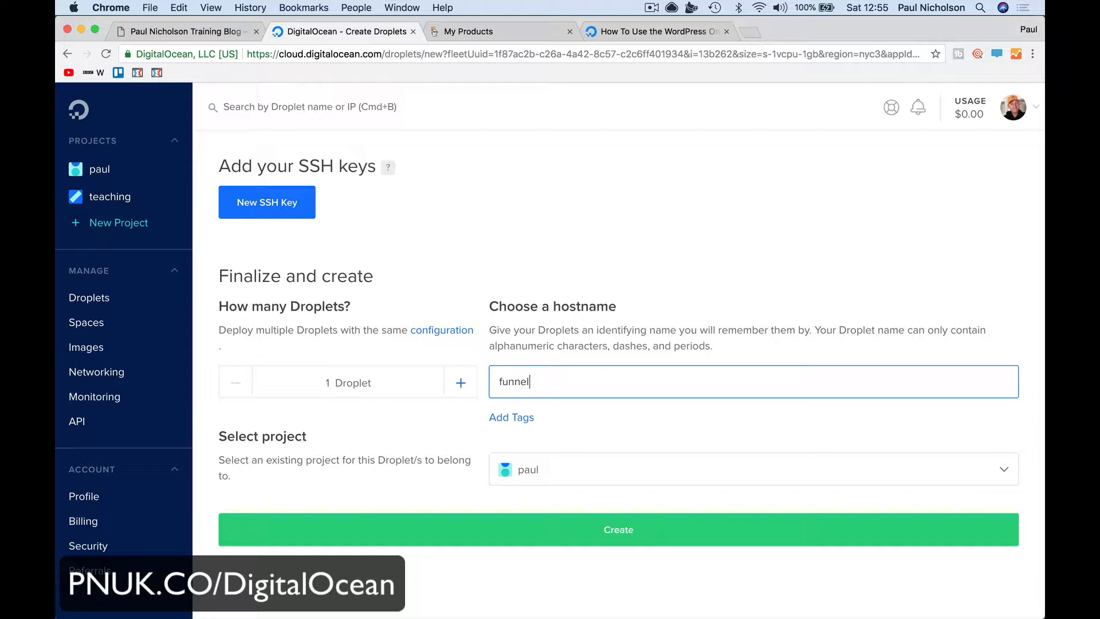
type("launcherblog")
left_click(517, 469)
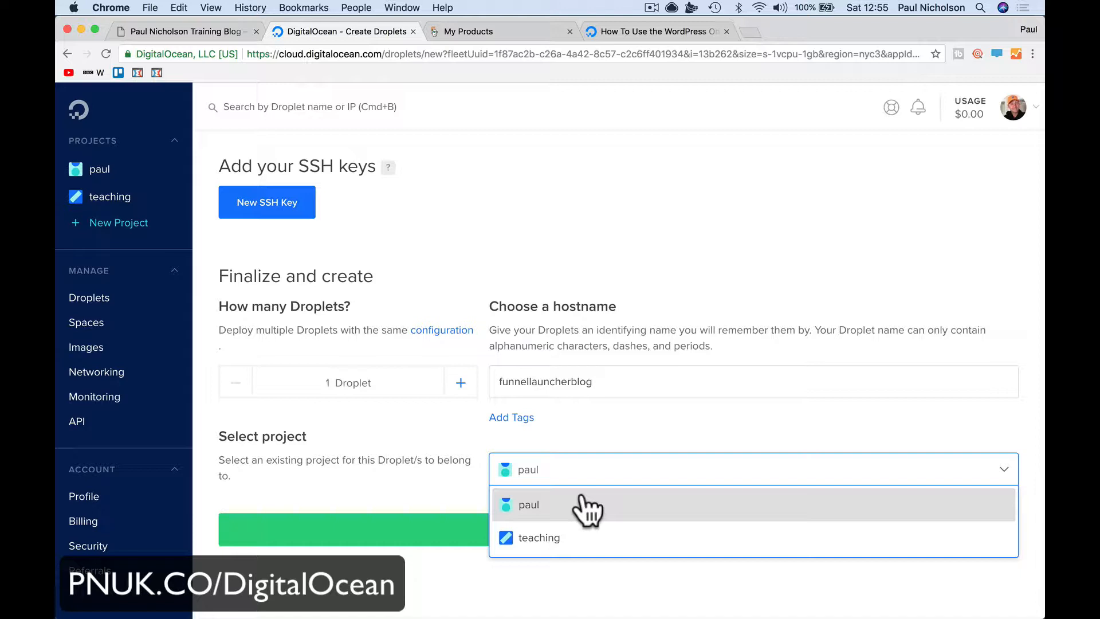
left_click(580, 497)
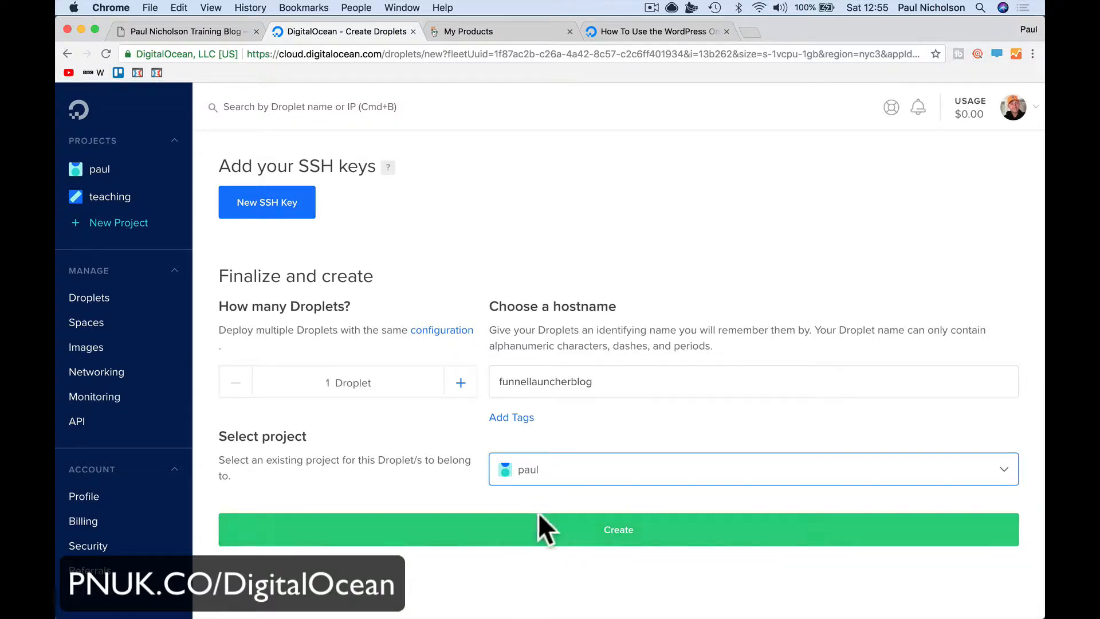
Review the droplet settings and create the droplet
scroll(557, 307, "up", 10)
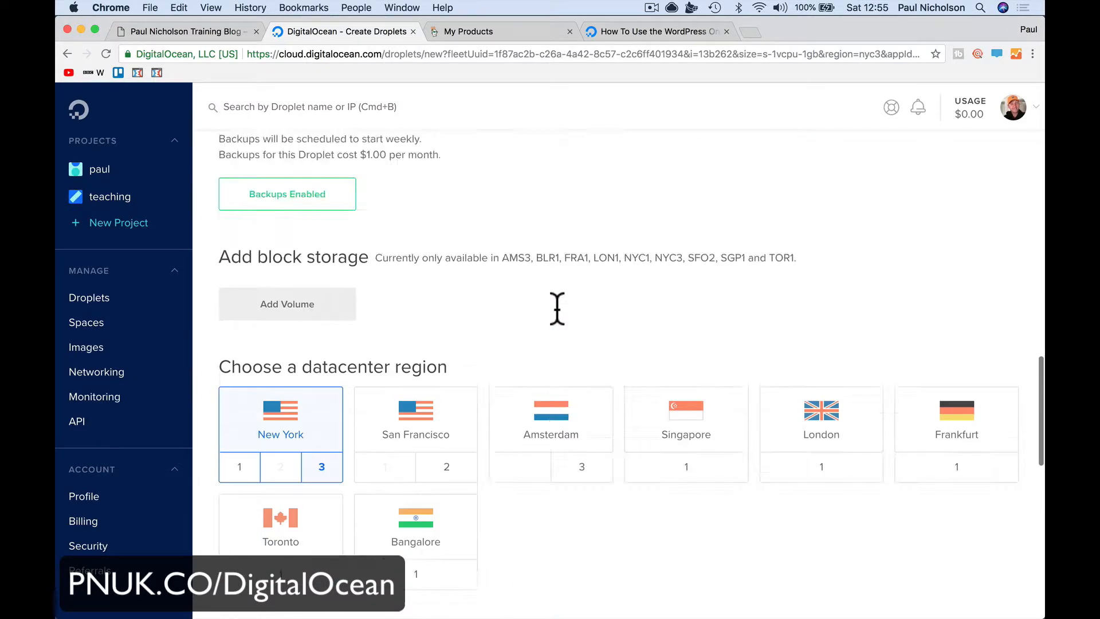
scroll(557, 307, "up", 15)
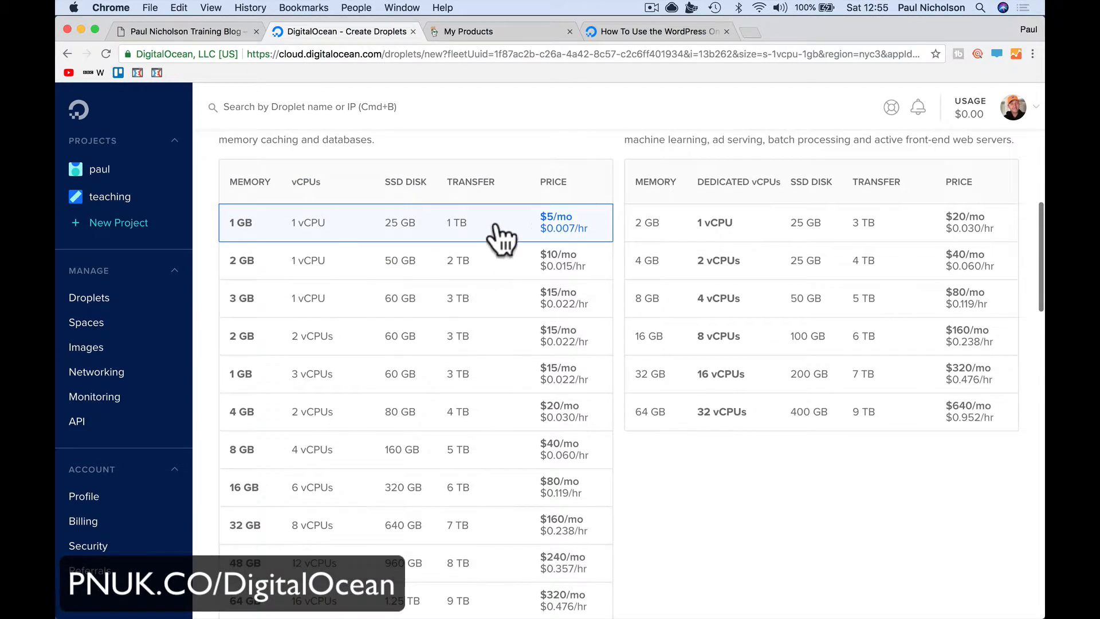
scroll(504, 241, "down", 15)
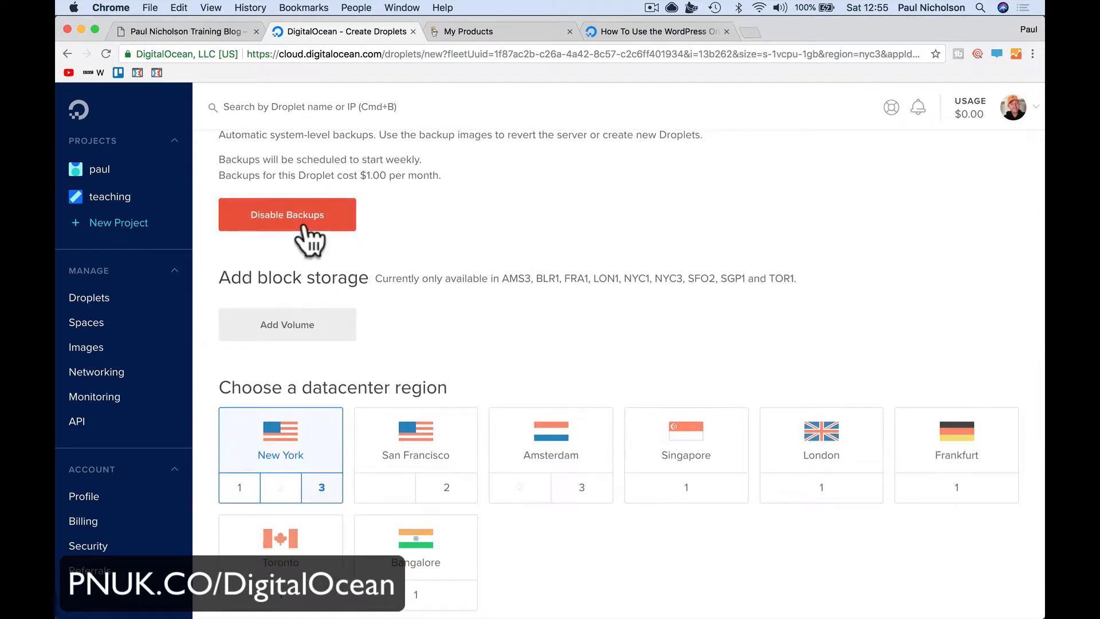
scroll(401, 270, "down", 5)
mouse_move(297, 316)
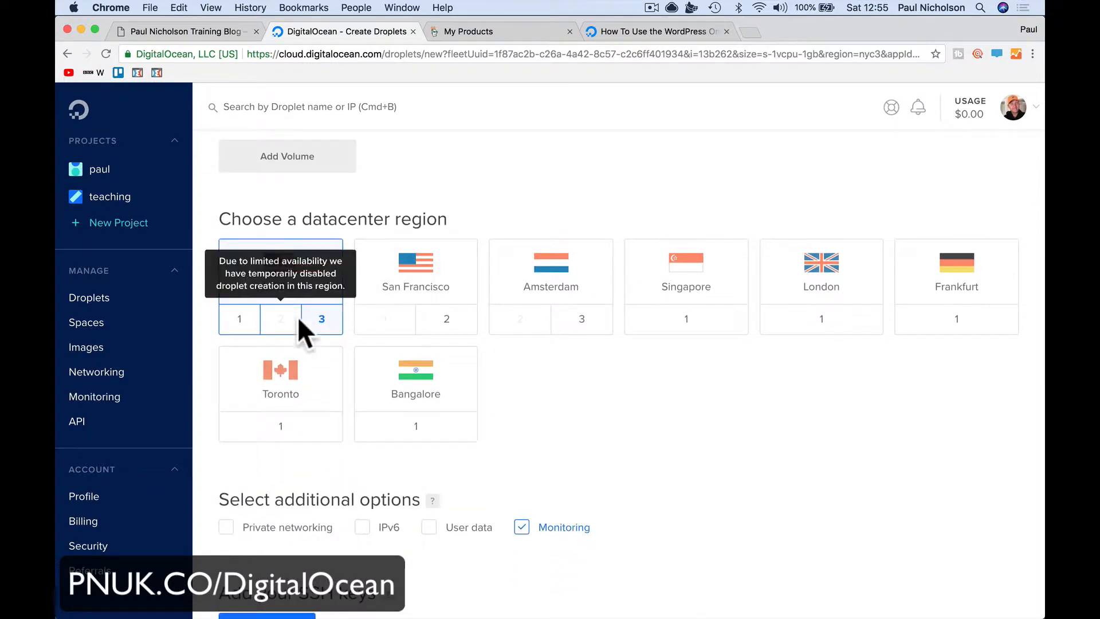
scroll(466, 367, "down", 8)
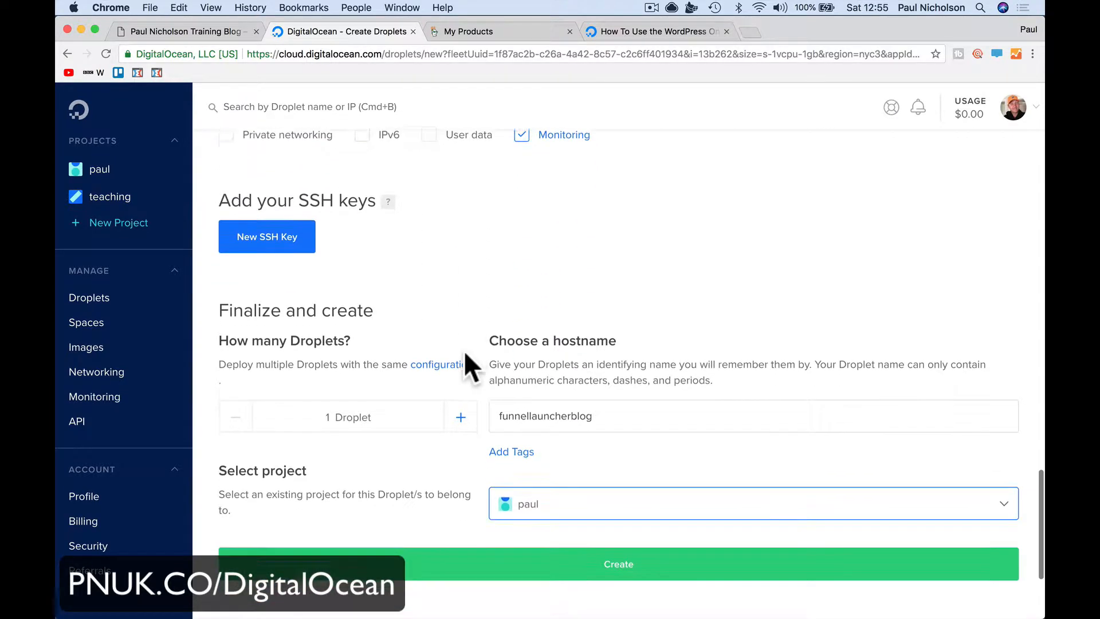
scroll(506, 221, "up", 2)
scroll(525, 238, "down", 5)
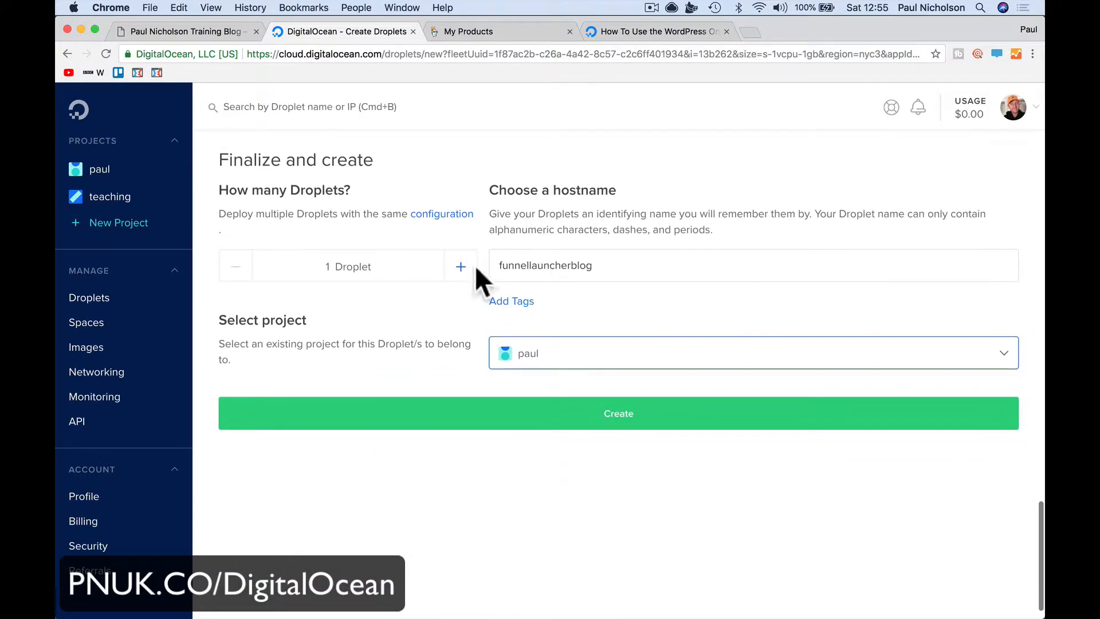
left_click(596, 417)
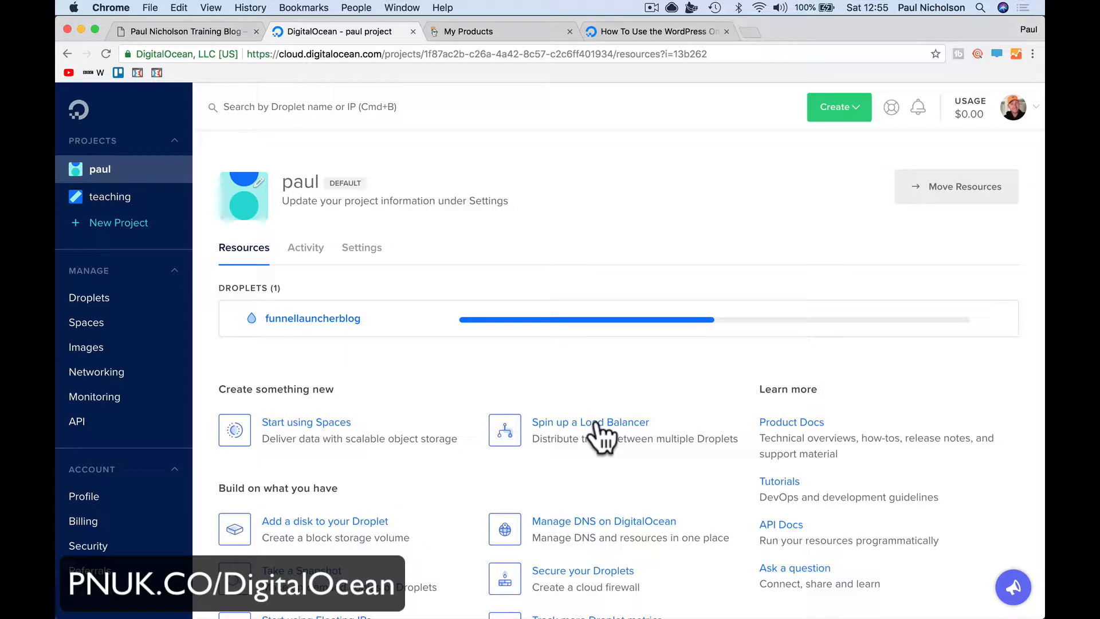
Read Step 2 of the WordPress one-click tutorial, then return to the paul project page
left_click(654, 33)
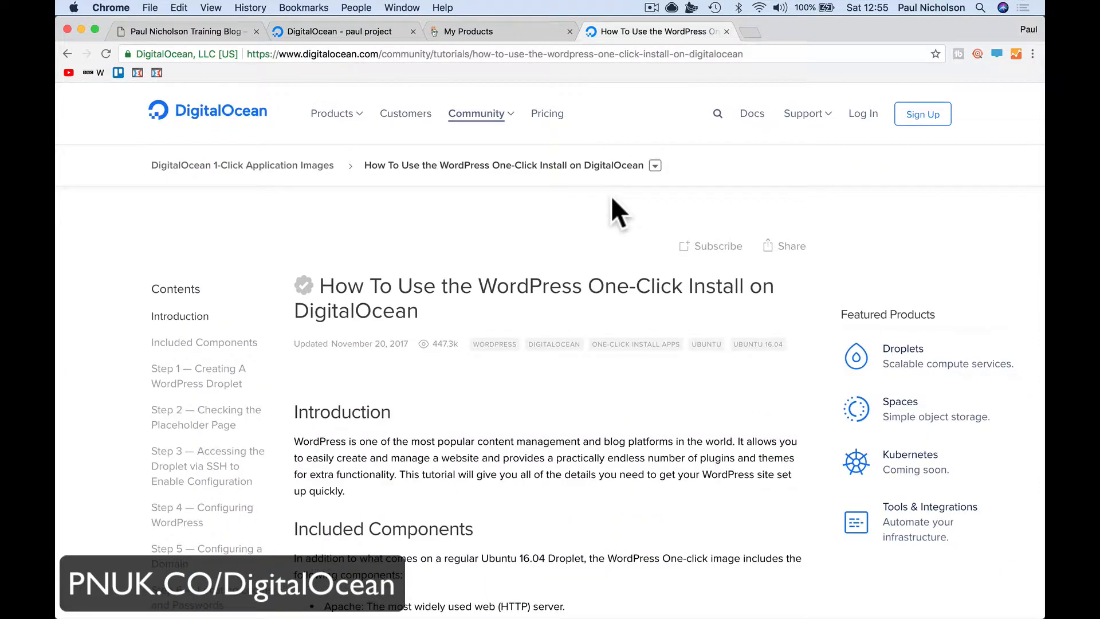
scroll(612, 198, "down", 20)
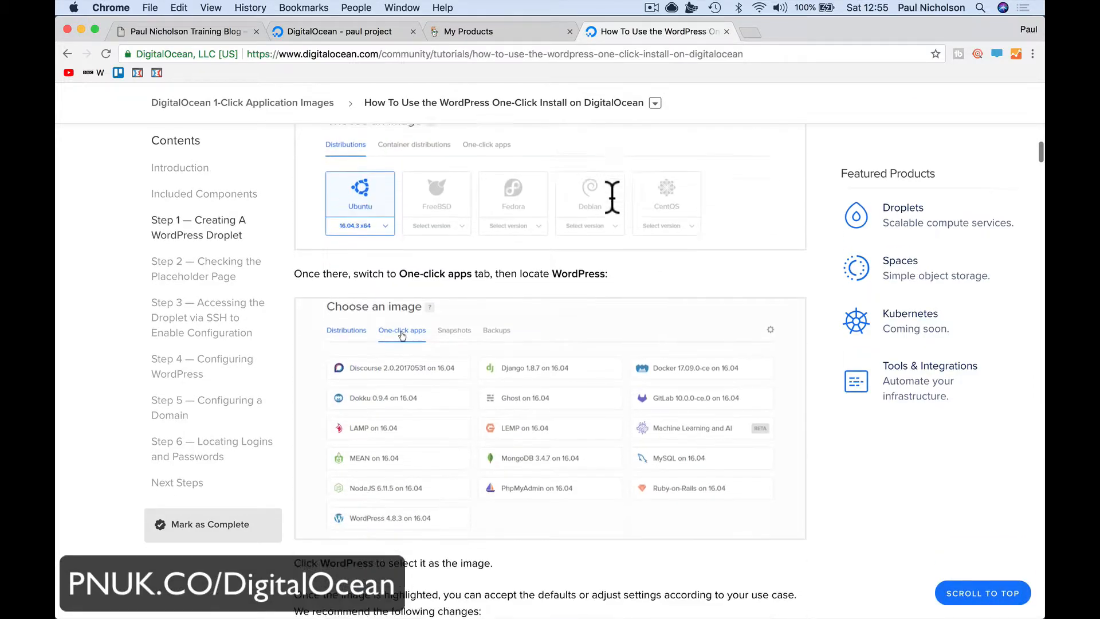
scroll(612, 198, "down", 10)
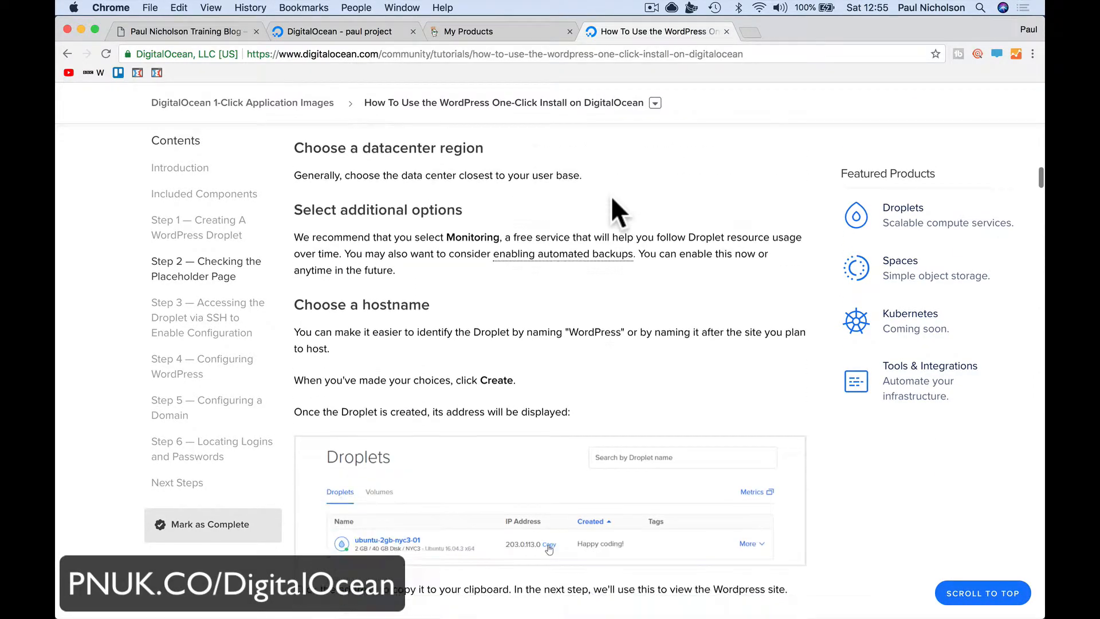
scroll(612, 198, "down", 5)
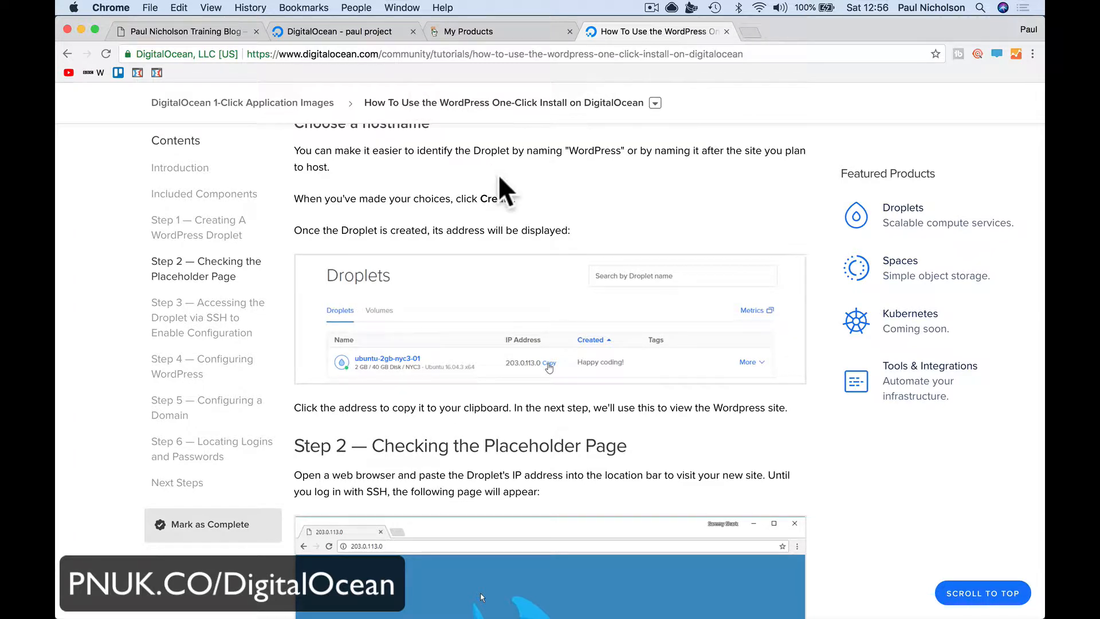
scroll(498, 174, "down", 3)
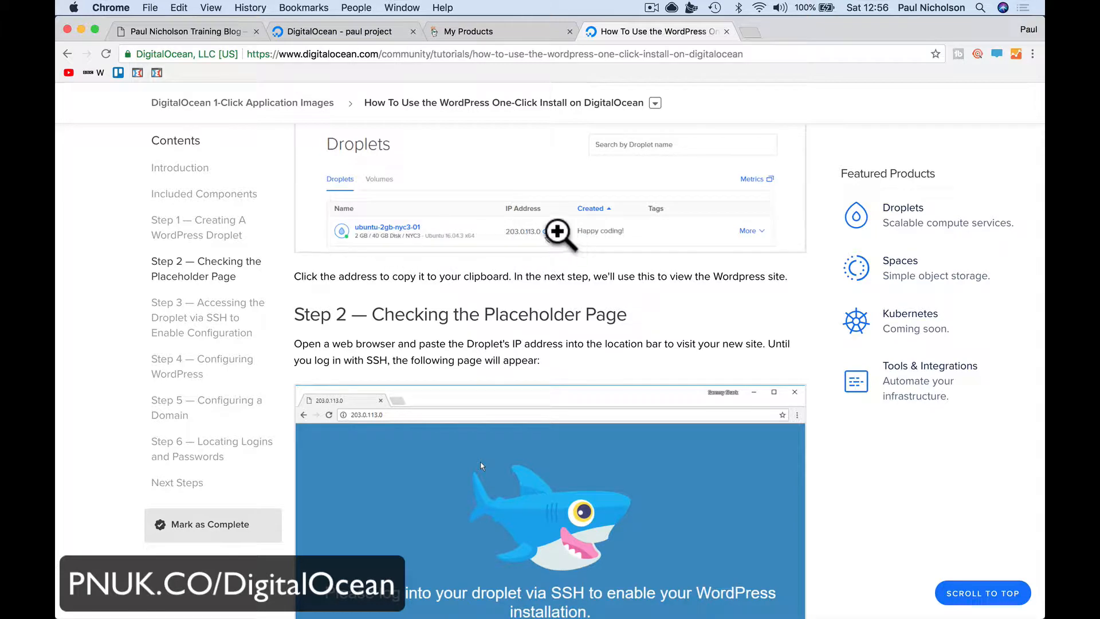
scroll(562, 235, "down", 3)
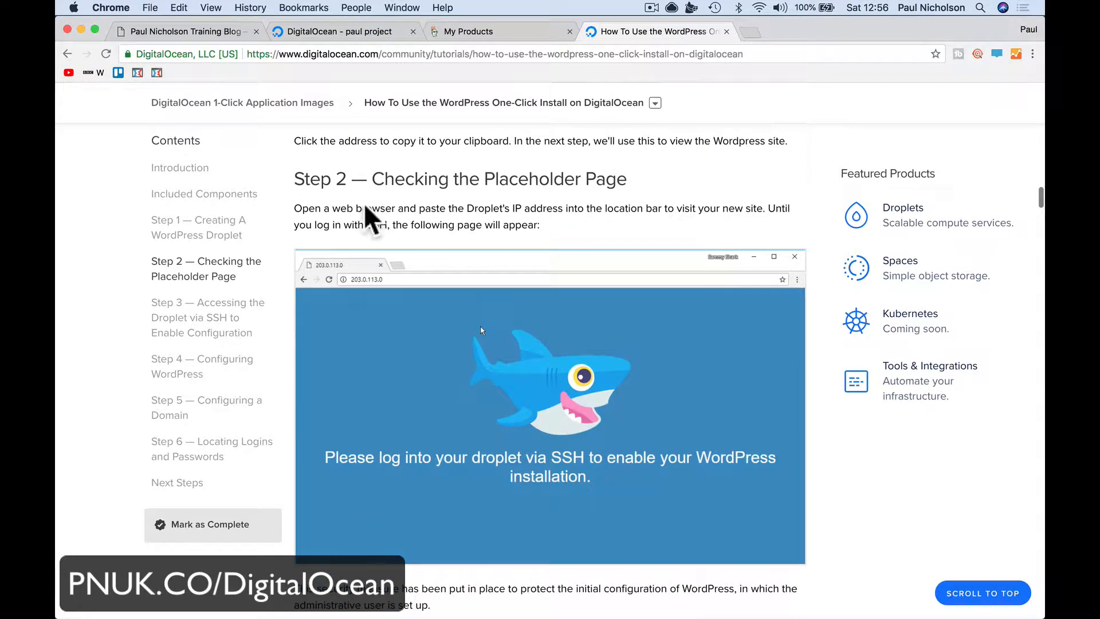
left_click(367, 32)
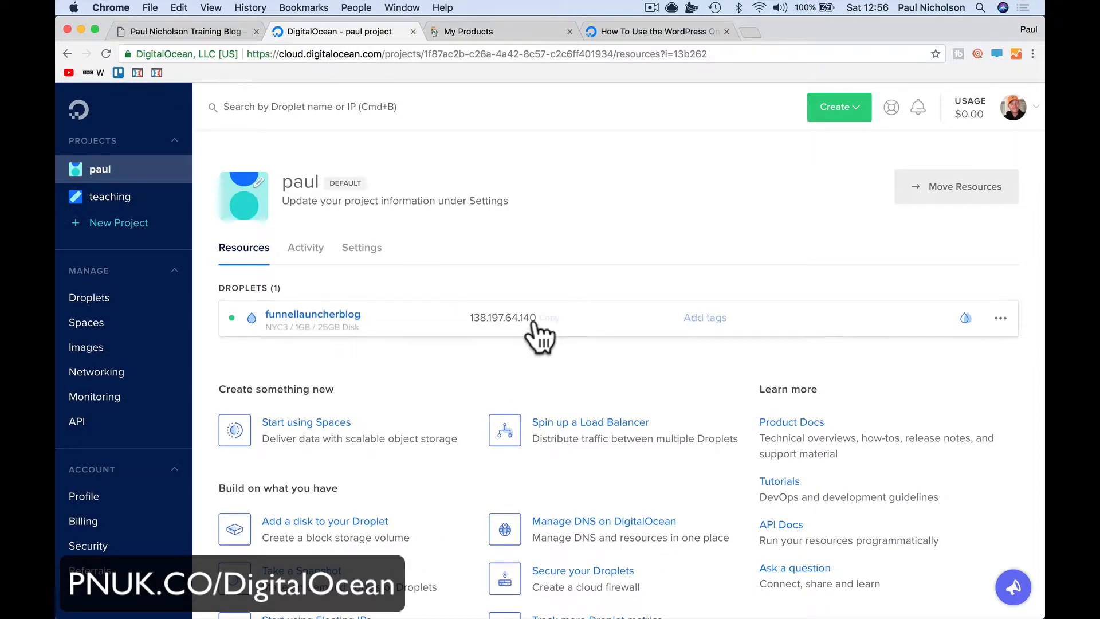
Load 138.197.64.140 in a new tab, retrying until the SSH-login placeholder page appears
left_click(752, 32)
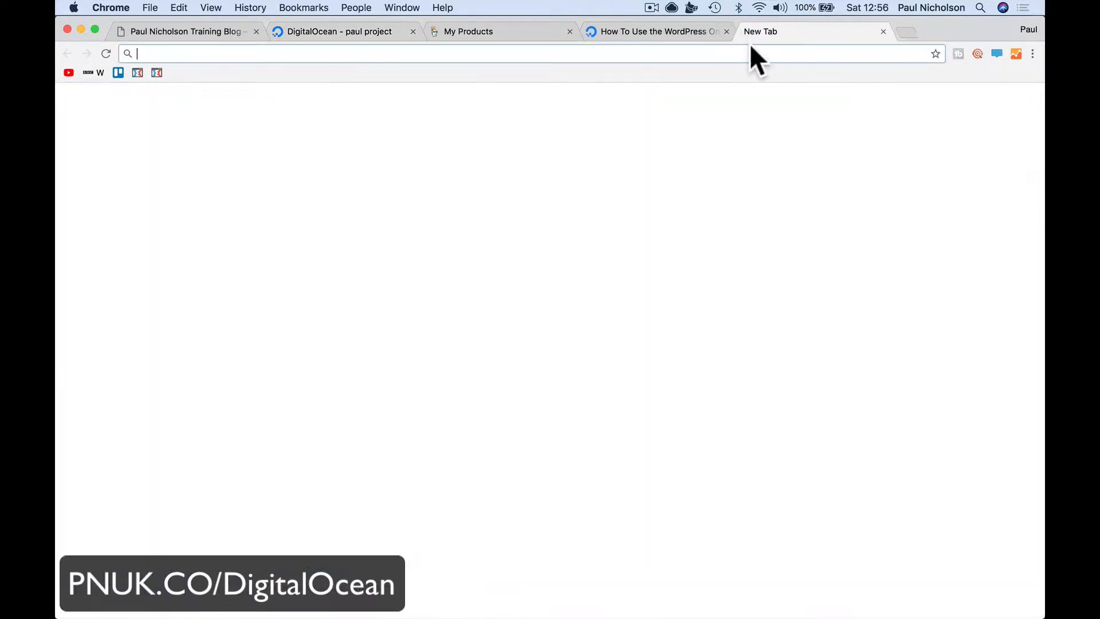
right_click(750, 49)
left_click(747, 93)
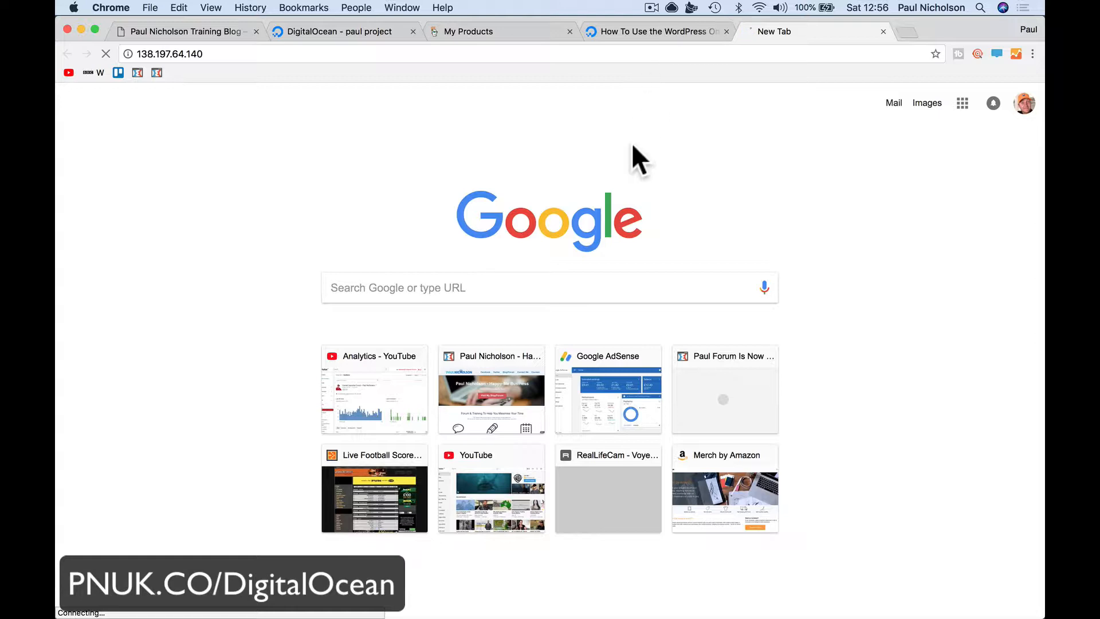
left_click(596, 53)
key("super+c")
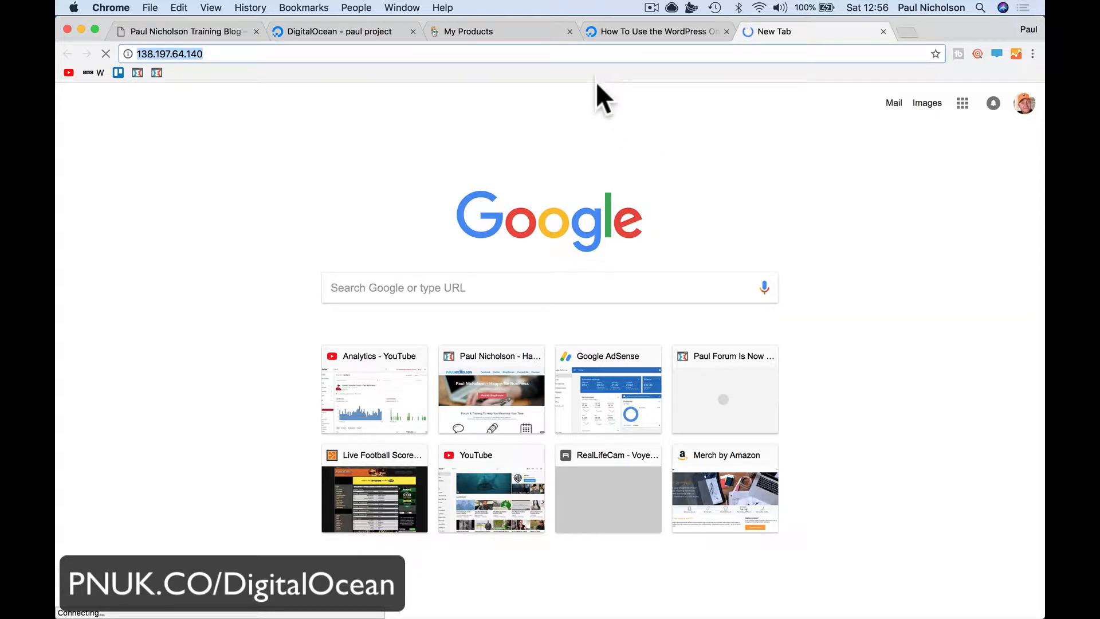
left_click(369, 30)
left_click(759, 33)
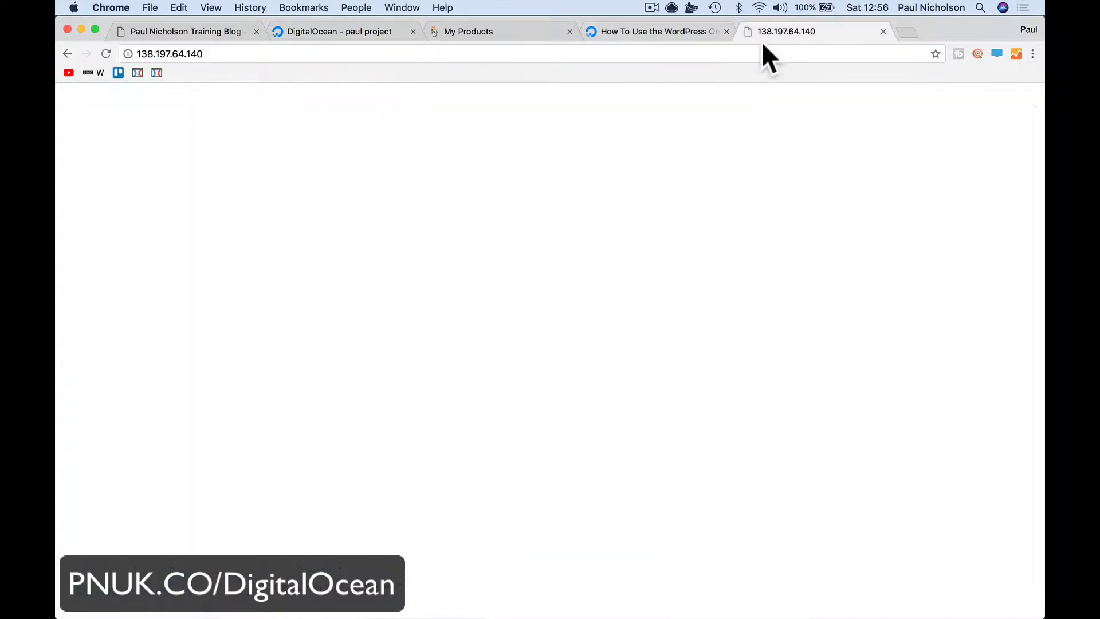
left_click(522, 53)
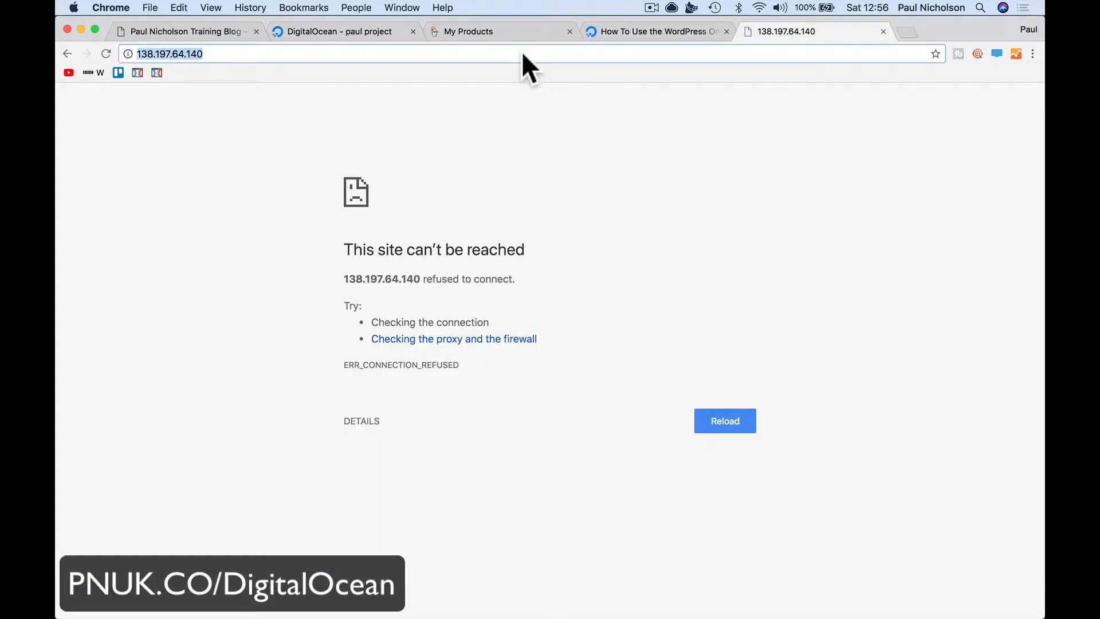
key("super+v")
key("Return")
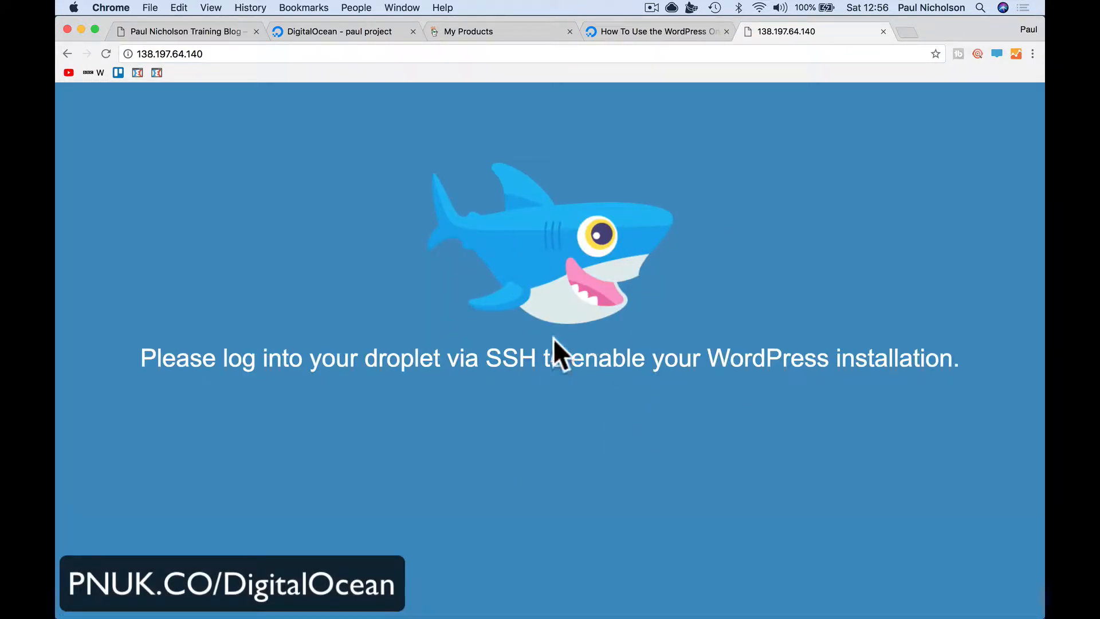
Scroll the WordPress one-click tutorial down to Step 3
left_click(635, 32)
scroll(611, 246, "down", 6)
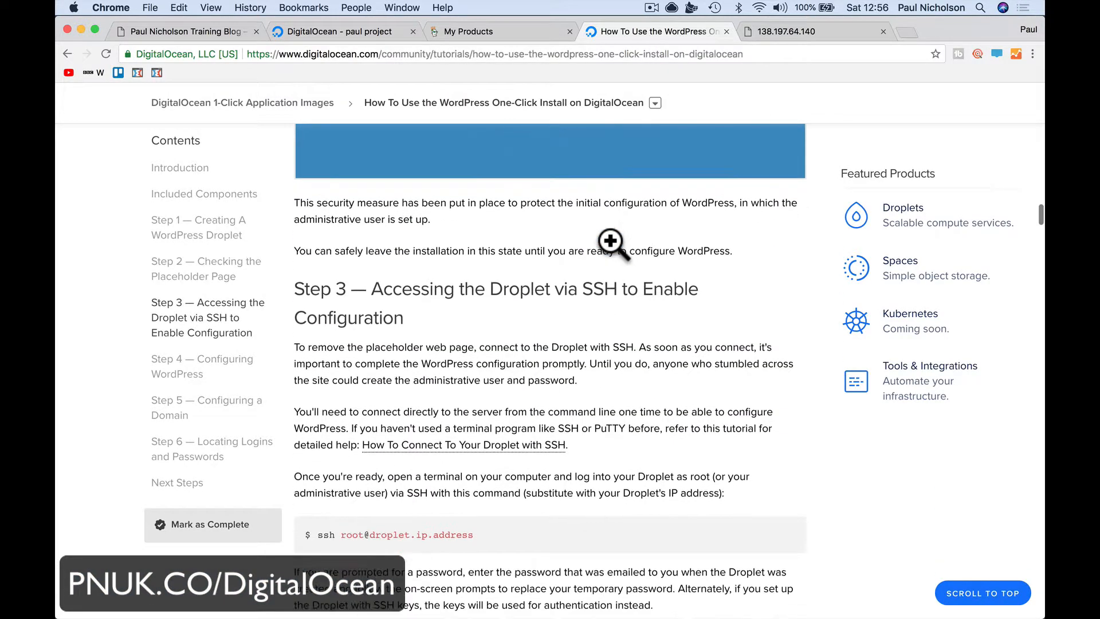
scroll(610, 241, "down", 3)
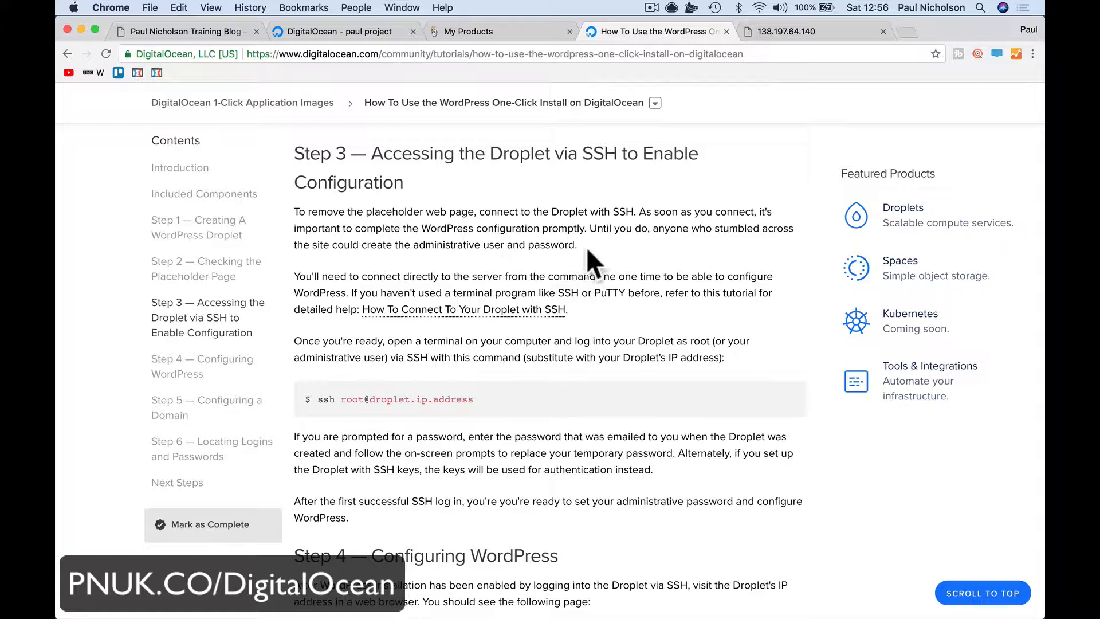
scroll(496, 325, "down", 4)
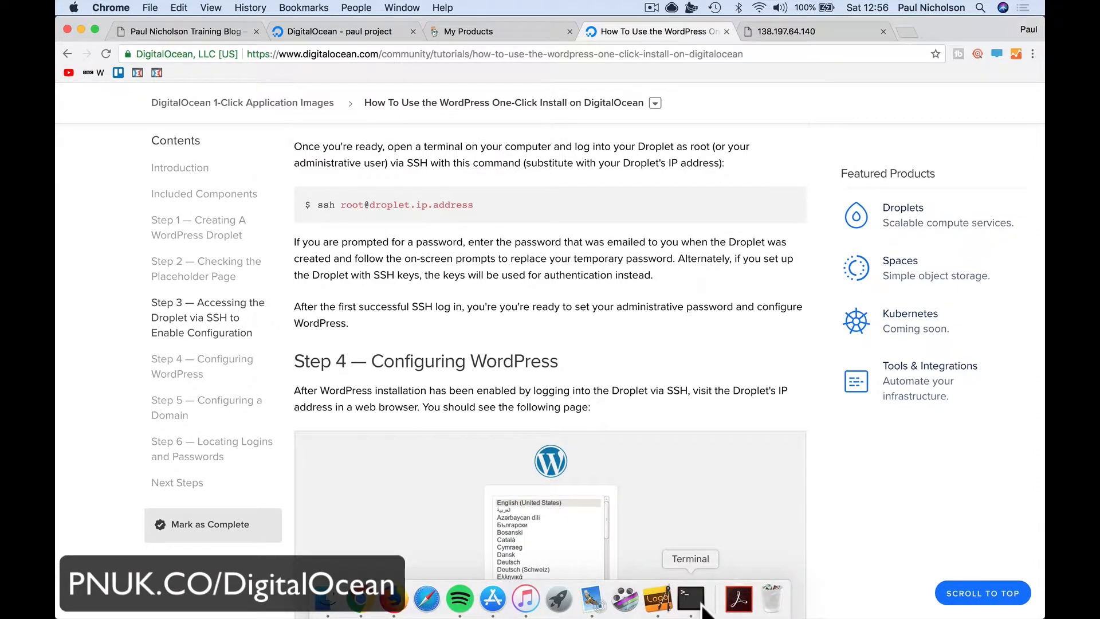
Close the old Terminal window, ending its ssh session, and launch a fresh Terminal
left_click(723, 604)
left_click(291, 133)
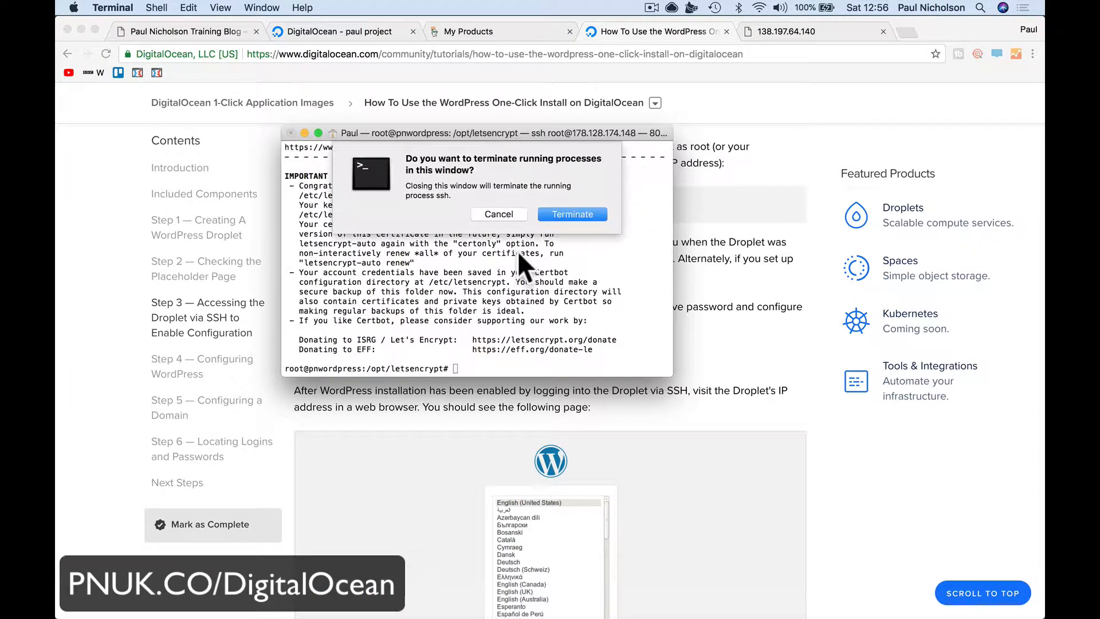
left_click(557, 217)
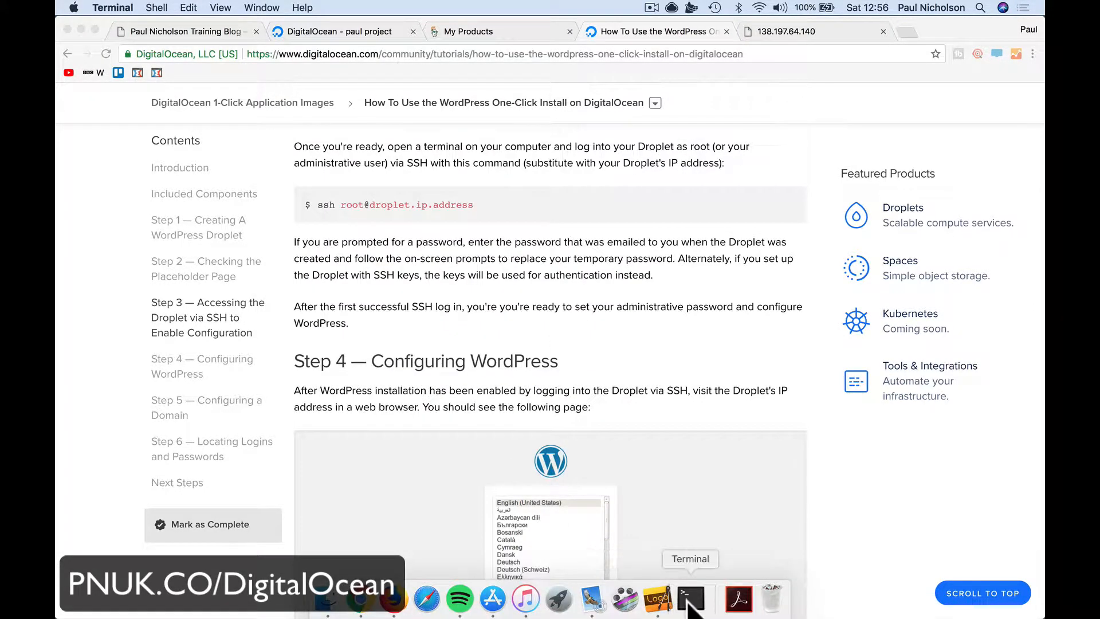
left_click(739, 599)
mouse_move(780, 434)
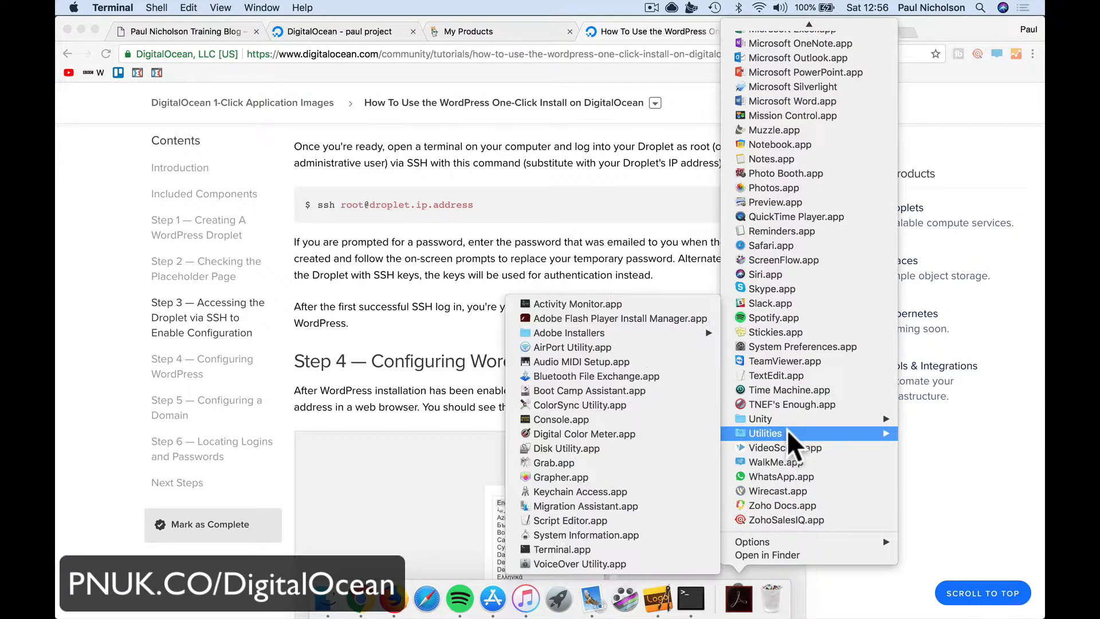
left_click(640, 549)
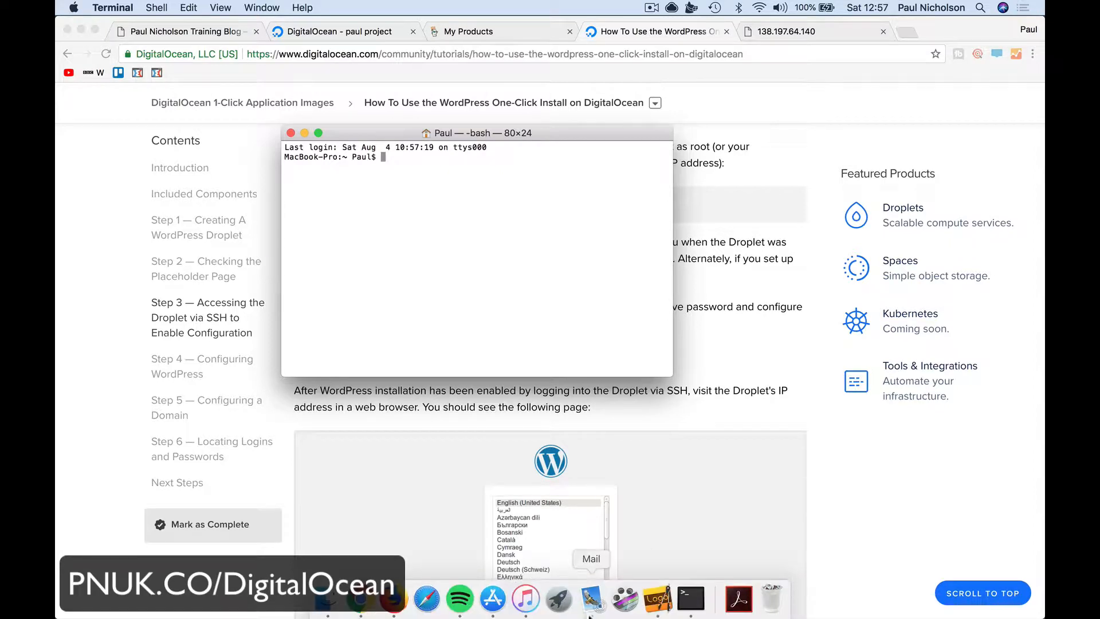
Open DigitalOcean's new-droplet email and copy the IP address 138.197.64.140
left_click(590, 614)
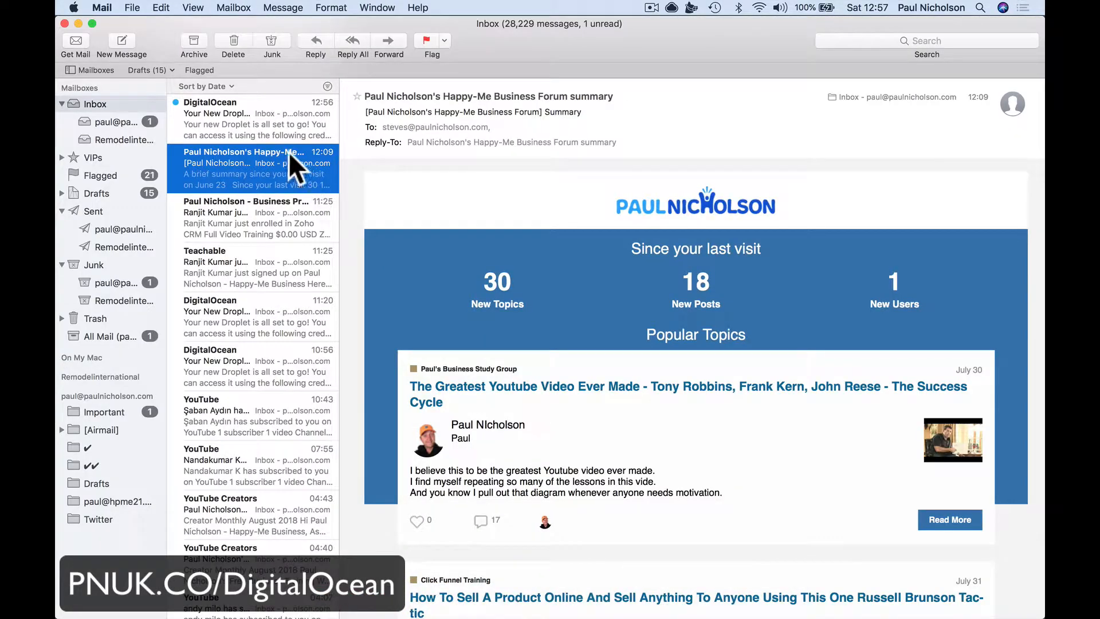
left_click(281, 131)
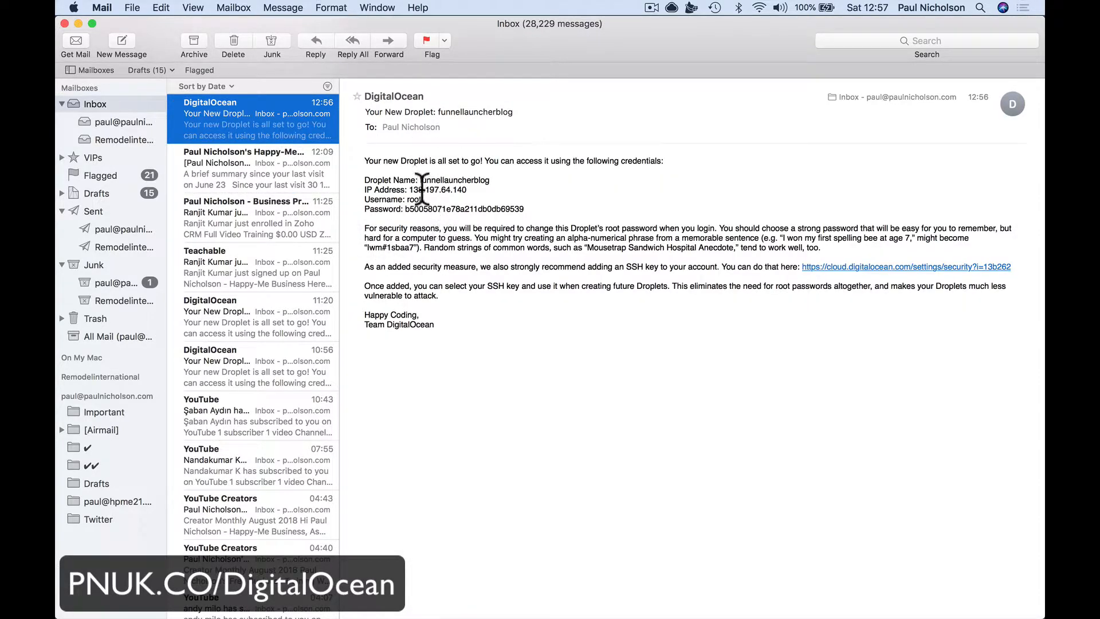
left_click_drag(409, 189, 493, 194)
key("super+c")
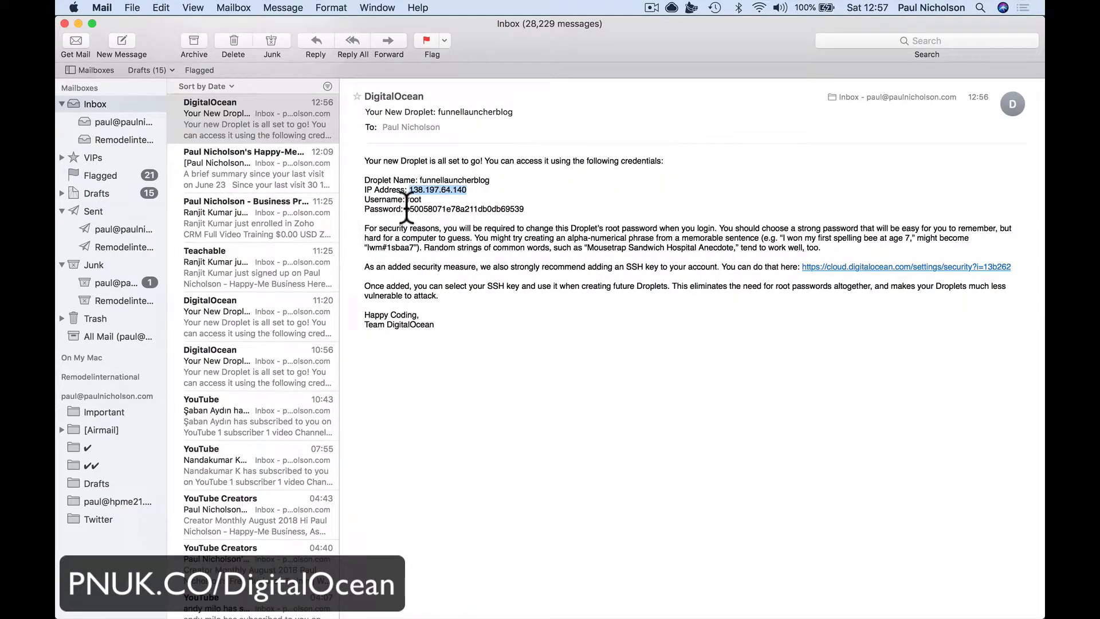
left_click_drag(405, 209, 524, 210)
left_click_drag(409, 190, 468, 190)
mouse_move(617, 607)
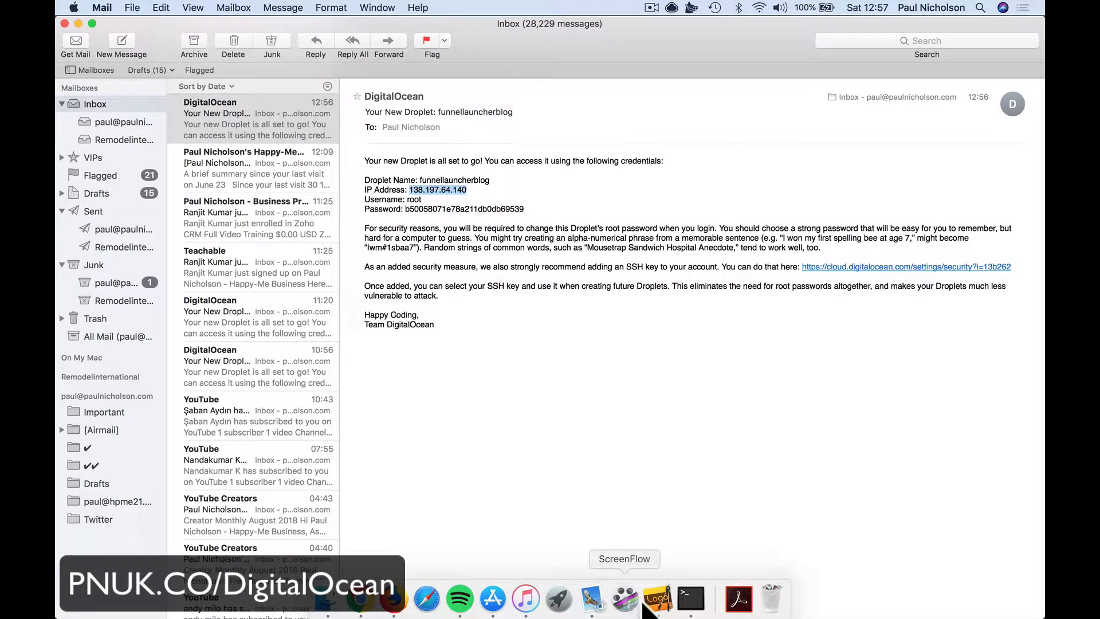
left_click(690, 604)
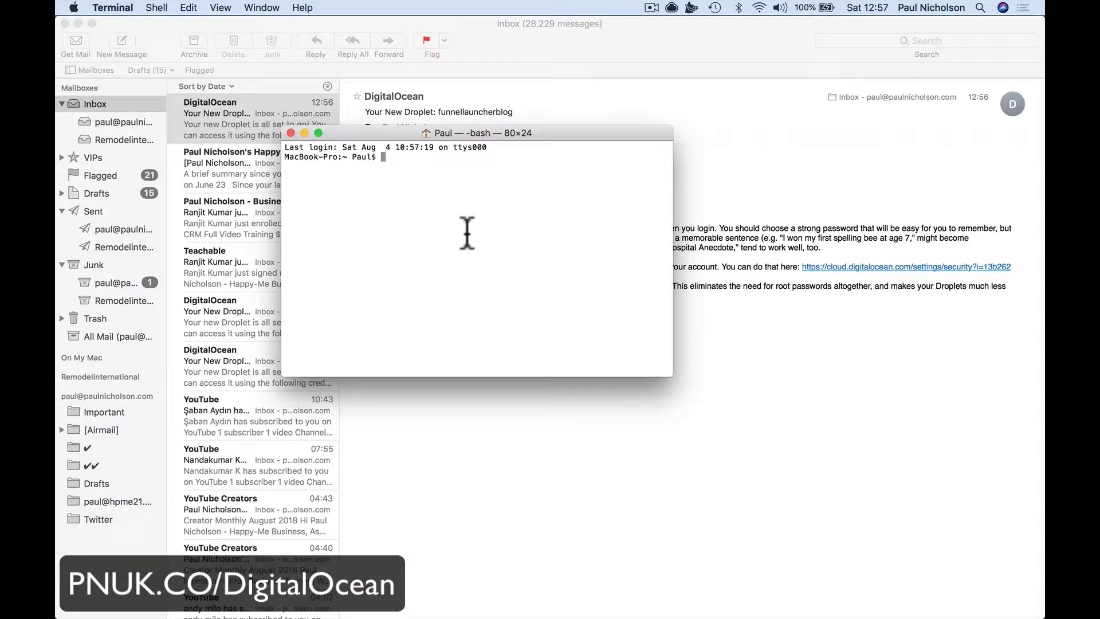
type("ssh root@")
key("super+v")
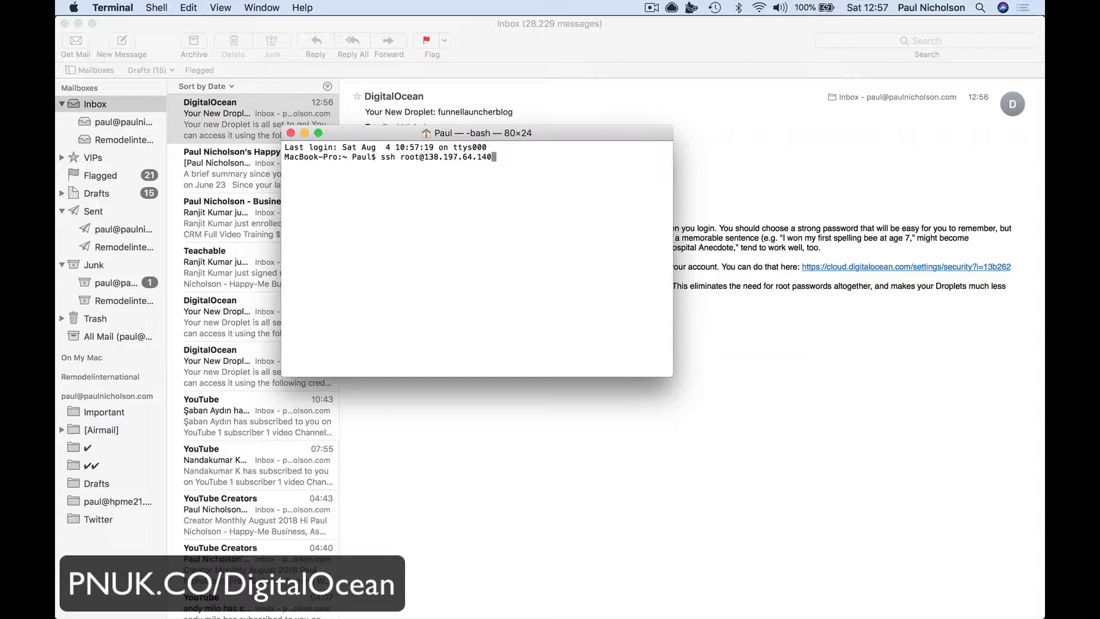
key("Return")
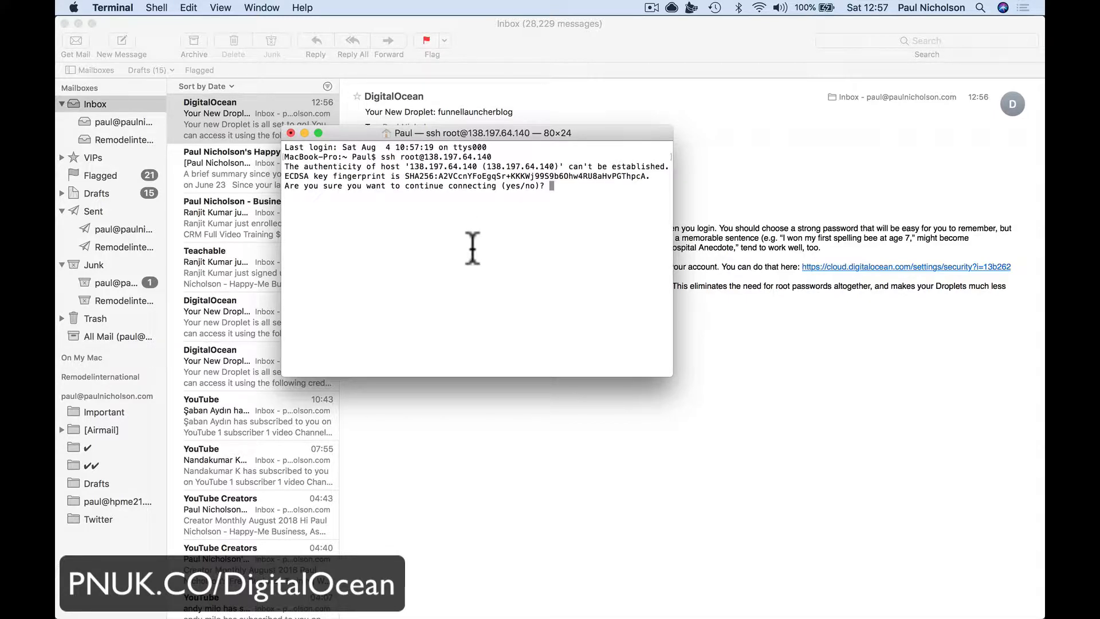
type("yes")
key("Return")
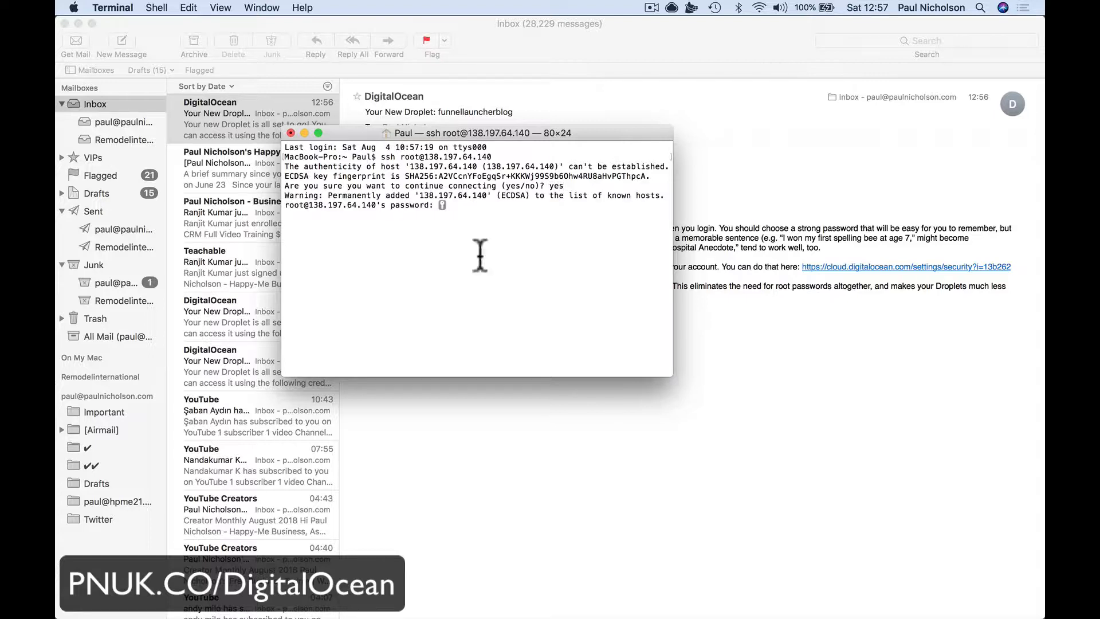
Copy the root password from the email and log in to the droplet
left_click(539, 457)
left_click_drag(406, 209, 523, 209)
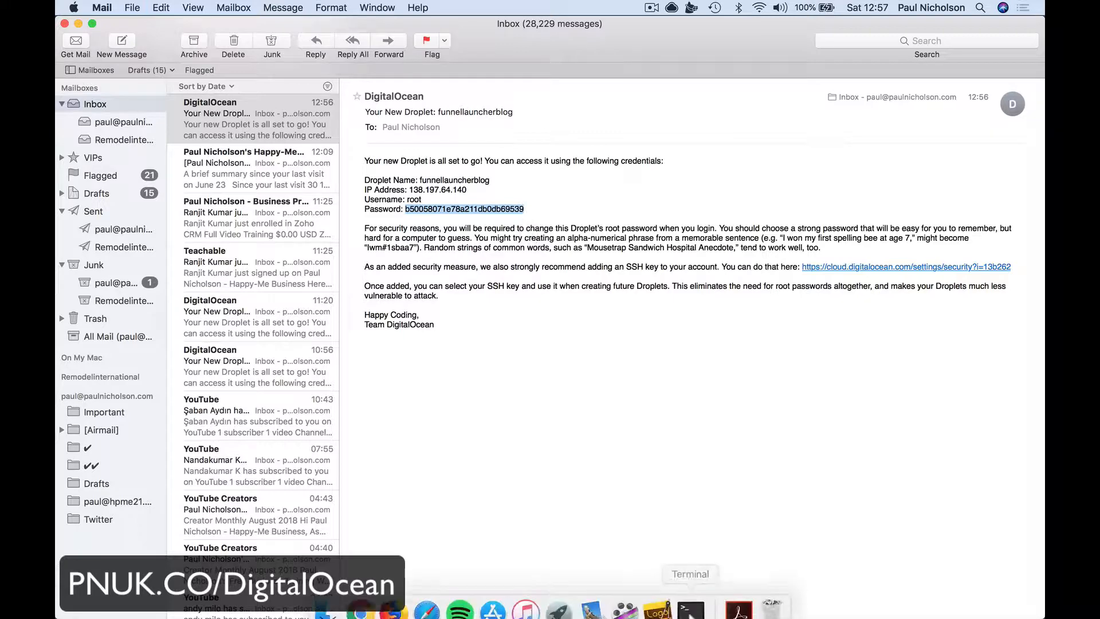
left_click(692, 611)
key("super+v")
key("Return")
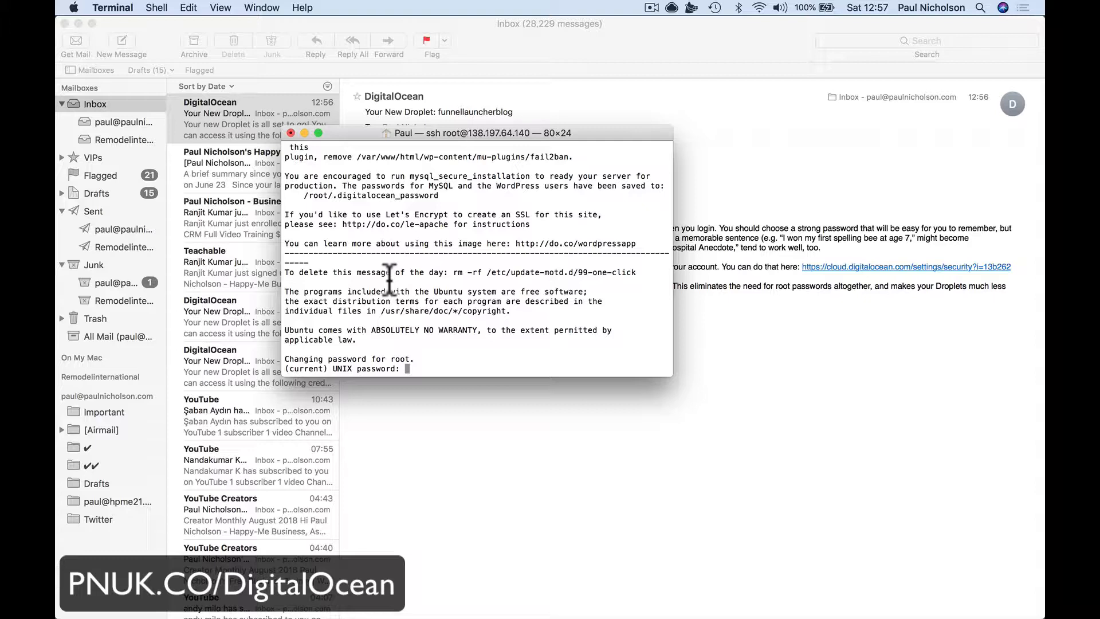
Change the root password by entering the current one and a new one twice
key("super+v")
key("Return")
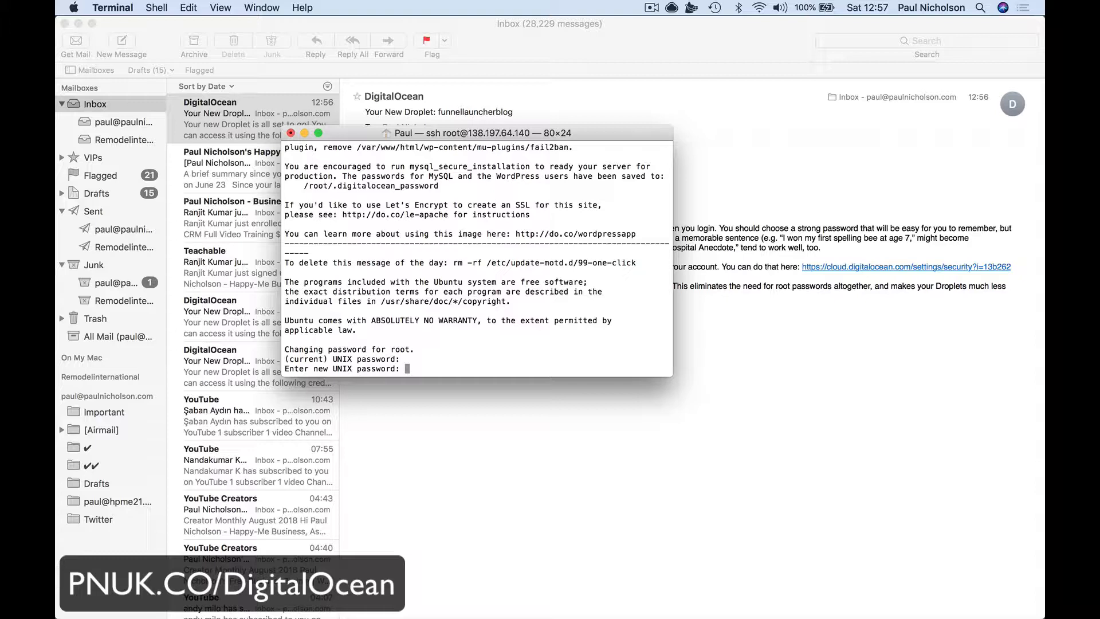
key("Return")
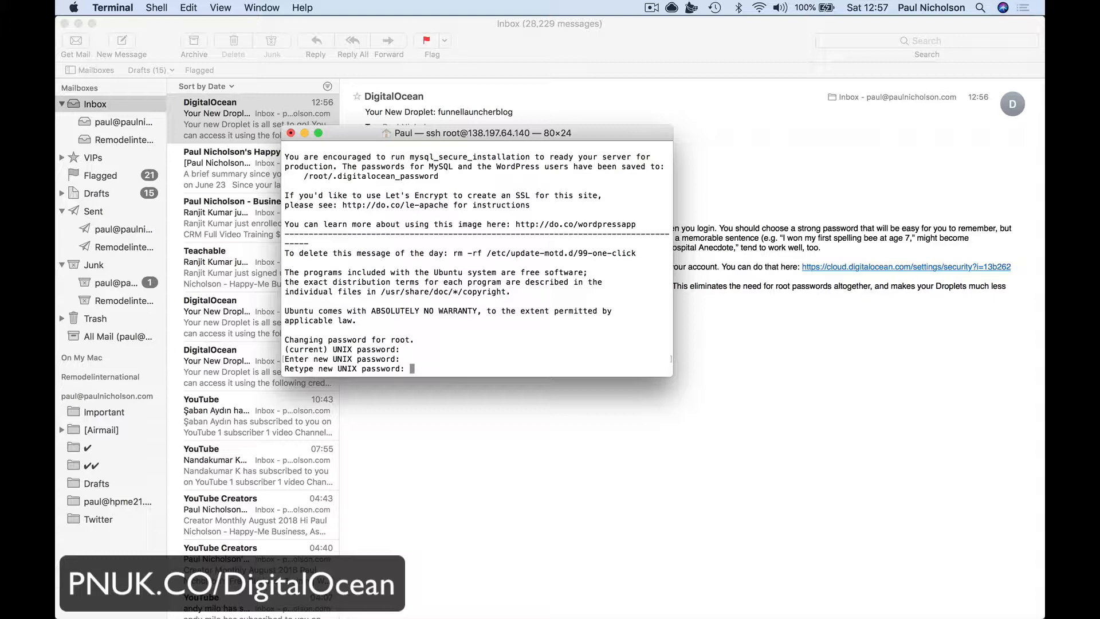
key("Return")
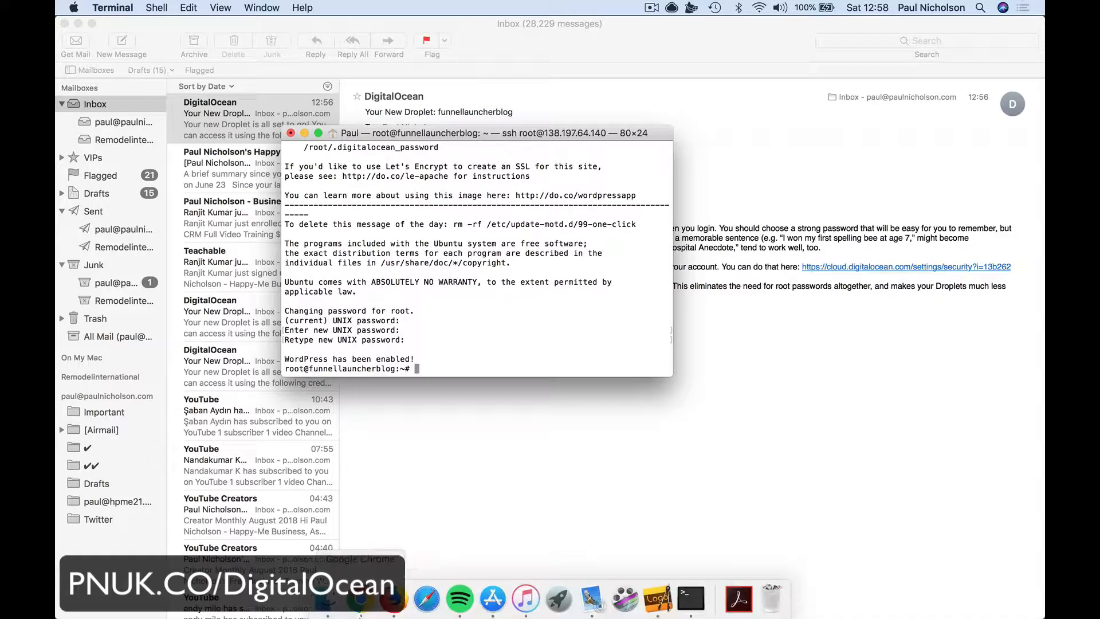
left_click(362, 613)
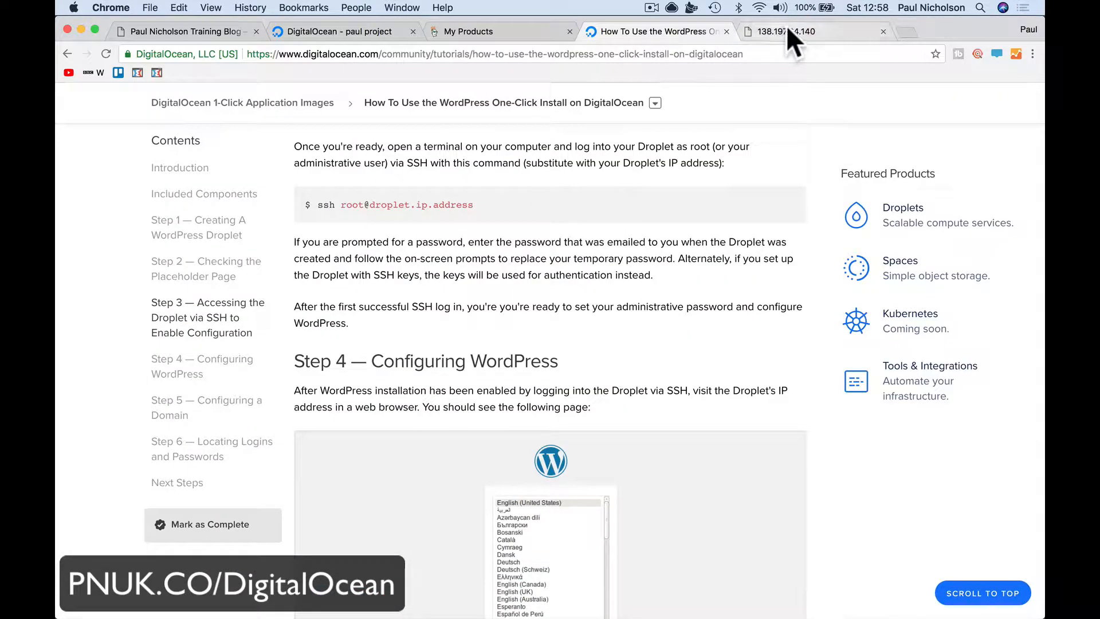
Reload the droplet's IP page and start WordPress setup in English (United States)
scroll(800, 299, "down", 3)
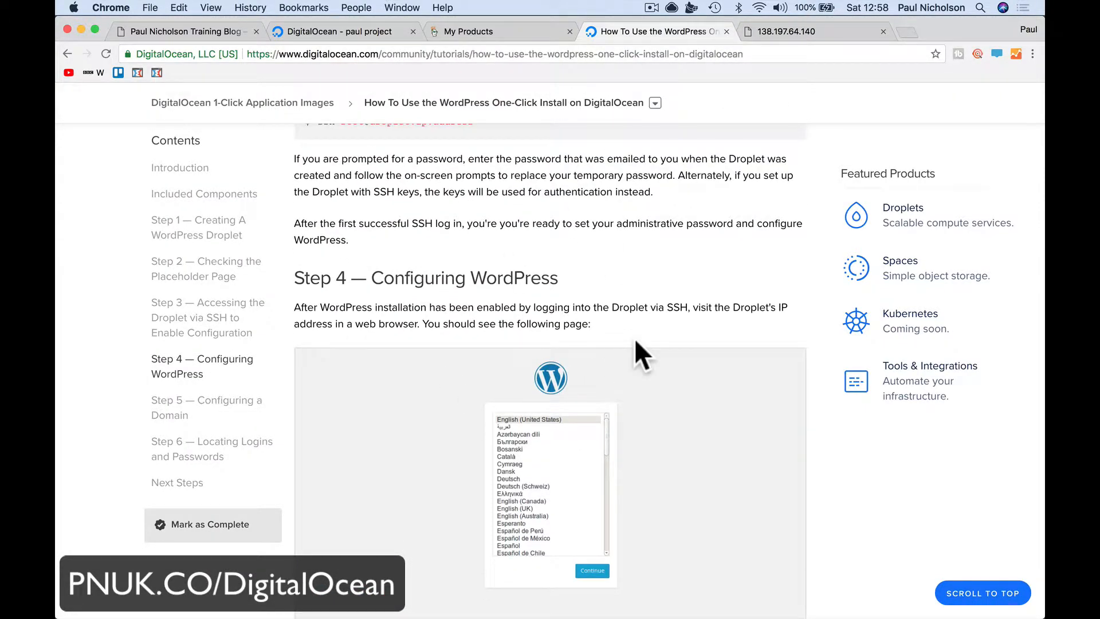
left_click(774, 34)
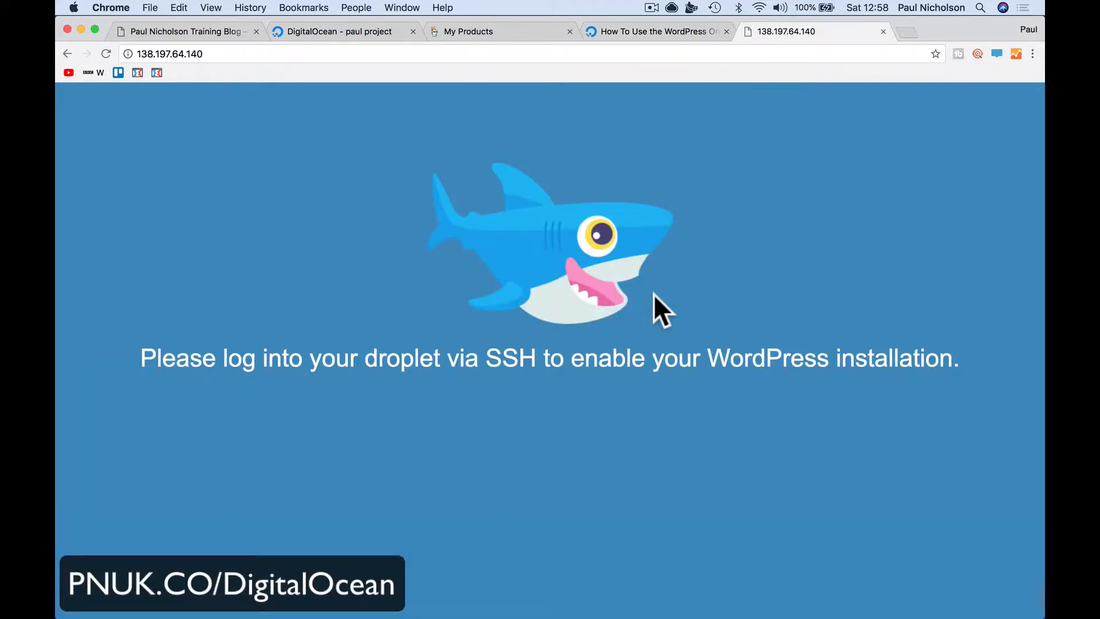
left_click(105, 54)
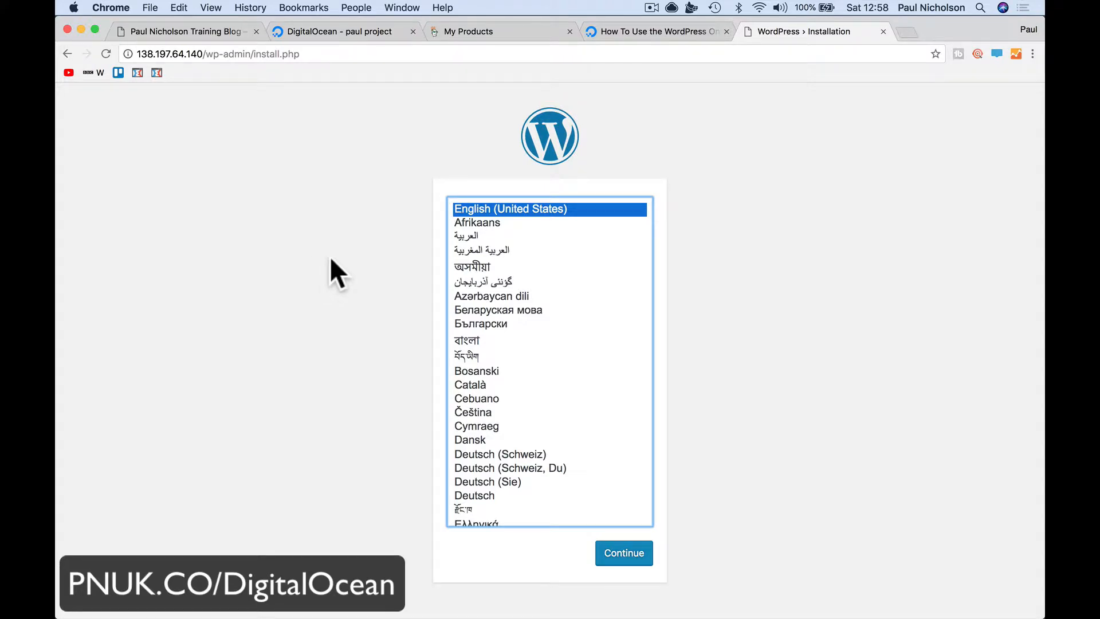
left_click(620, 559)
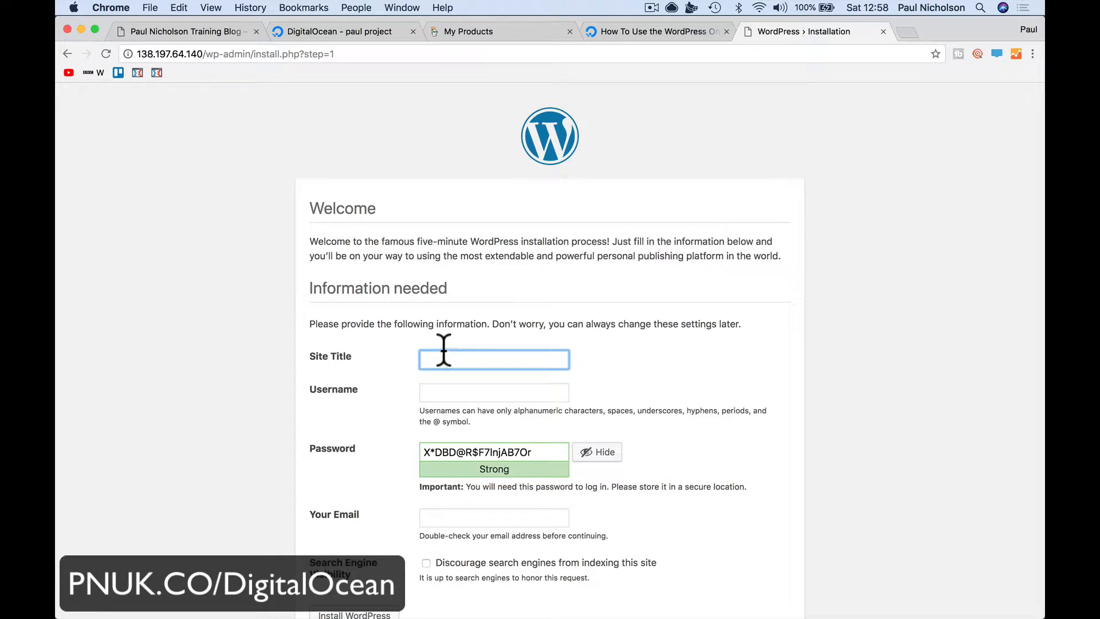
Install WordPress as 'Funnel Launcher Blog' with an admin username, generated password and admin e-mail
scroll(445, 350, "down", 2)
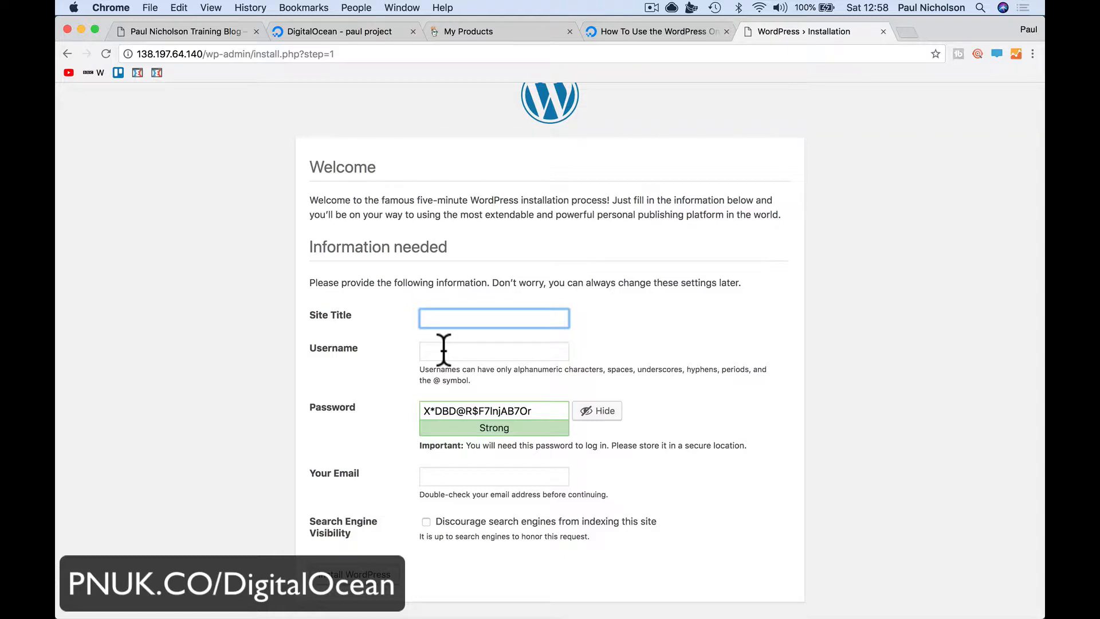
type("Funnel la")
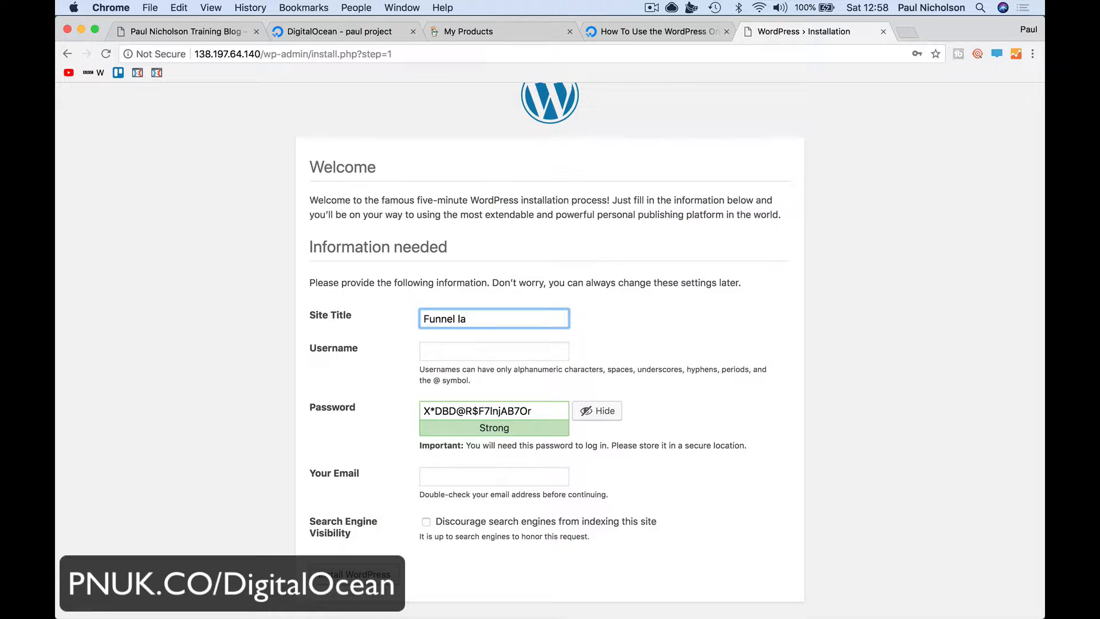
type("Launcher Blog")
key("Tab")
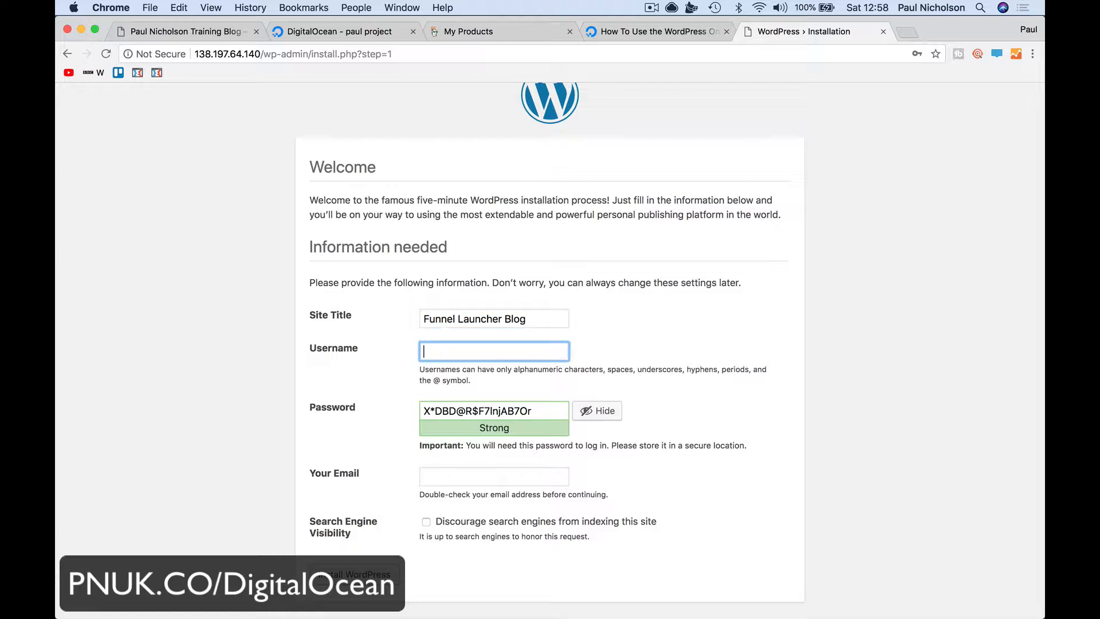
type("paul")
triple_click(534, 412)
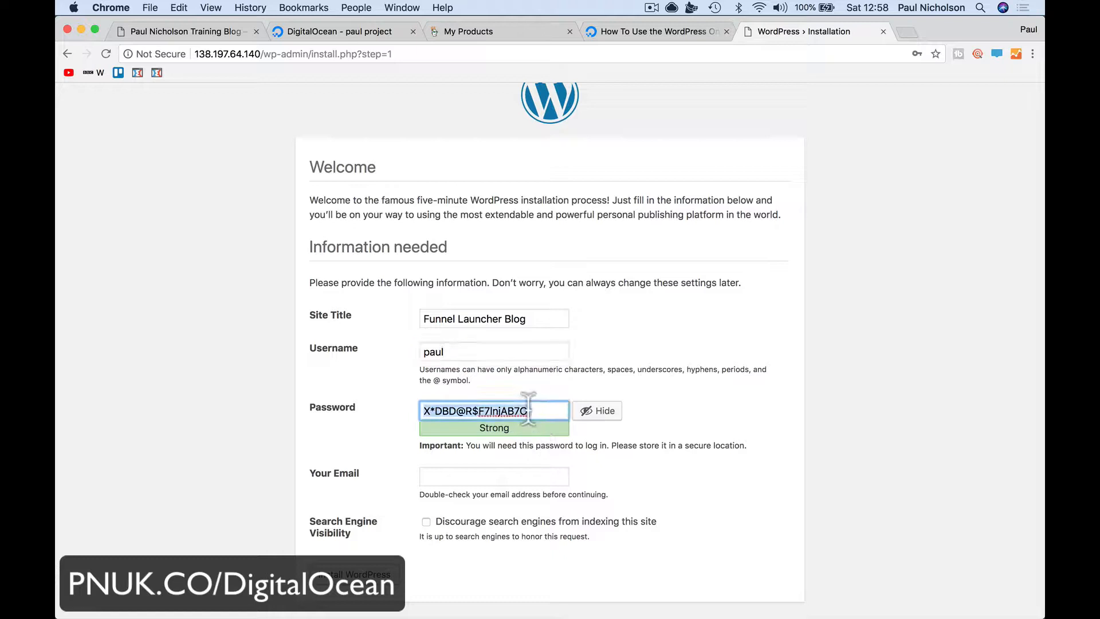
left_click(590, 446)
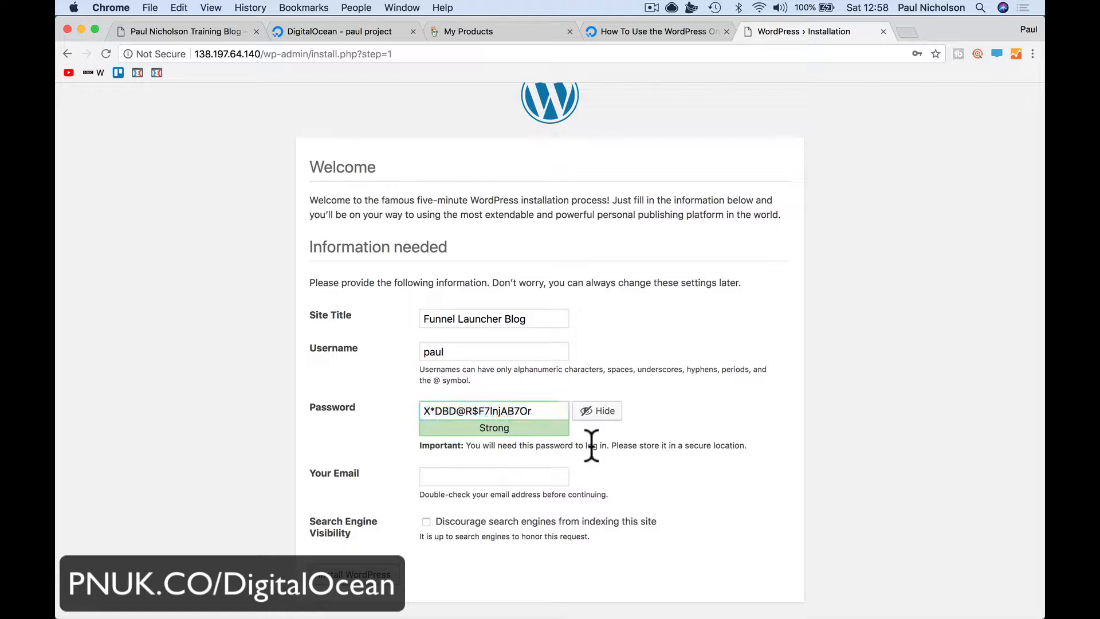
left_click(544, 481)
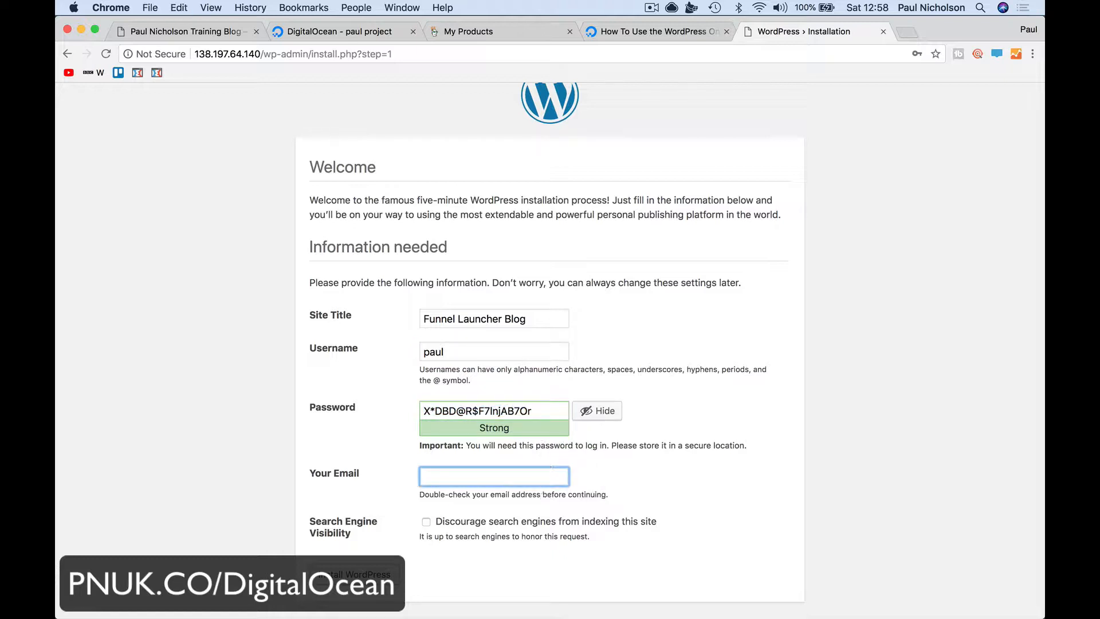
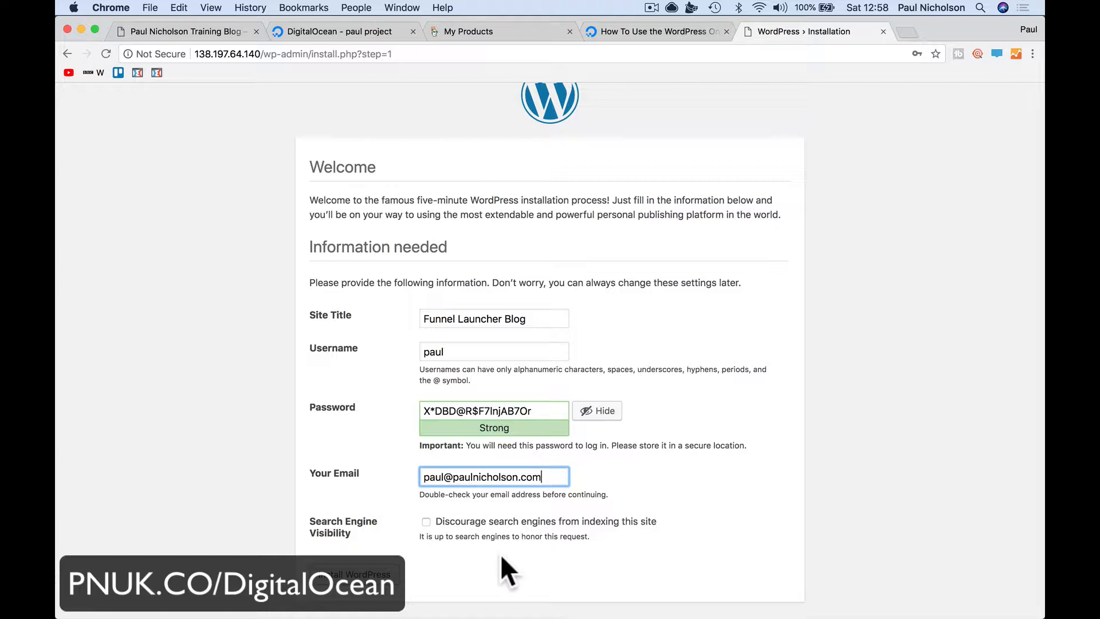
left_click(390, 575)
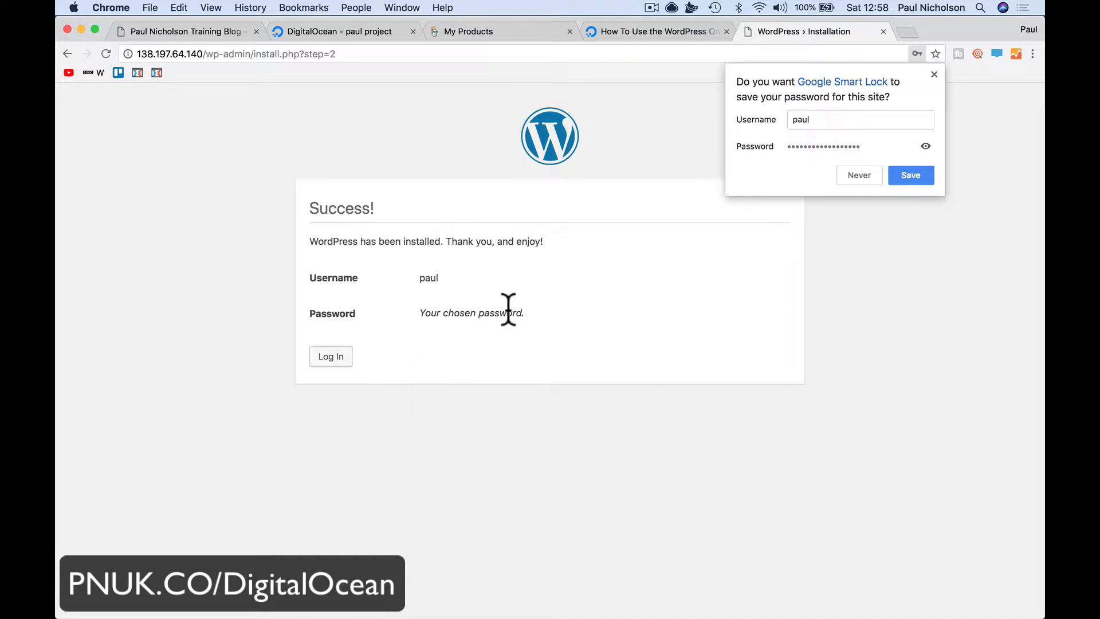
Open the WordPress login and fill in the admin username and pasted password
left_click(933, 74)
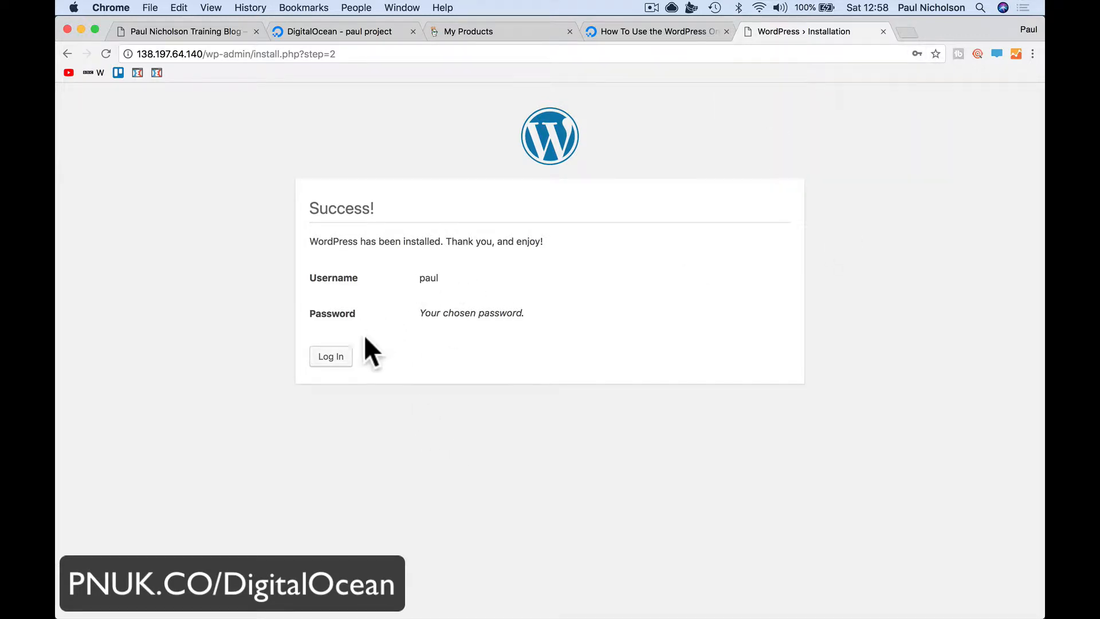
left_click(333, 360)
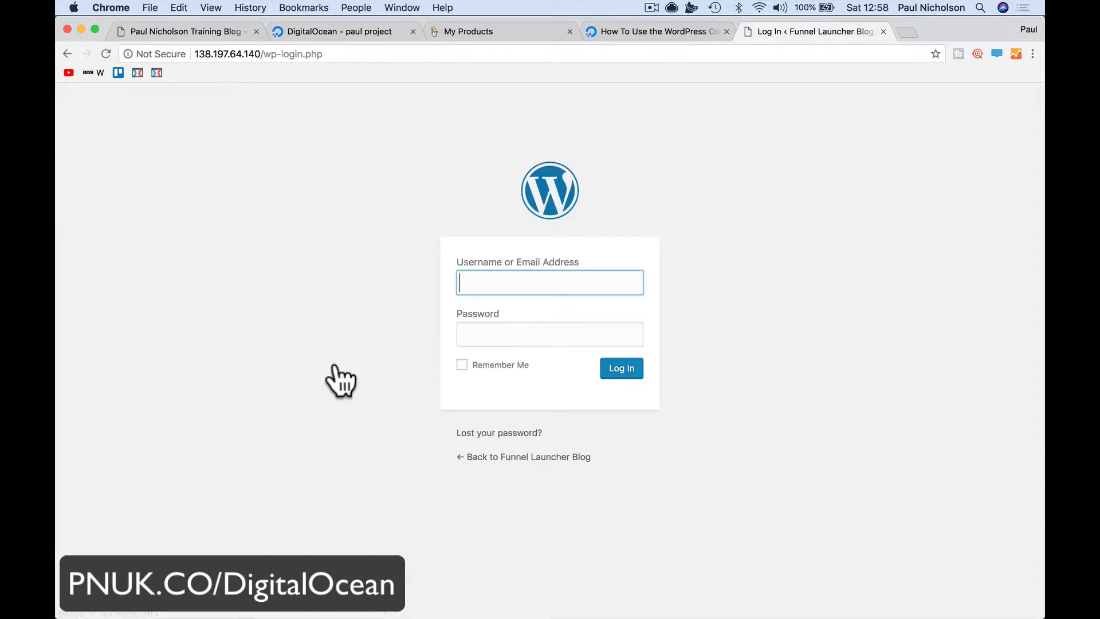
type("paul")
key("Tab")
key("super+v")
Log in to the WordPress admin, glance at the Funnel Launcher Blog homepage, then return to the Dashboard
left_click(616, 373)
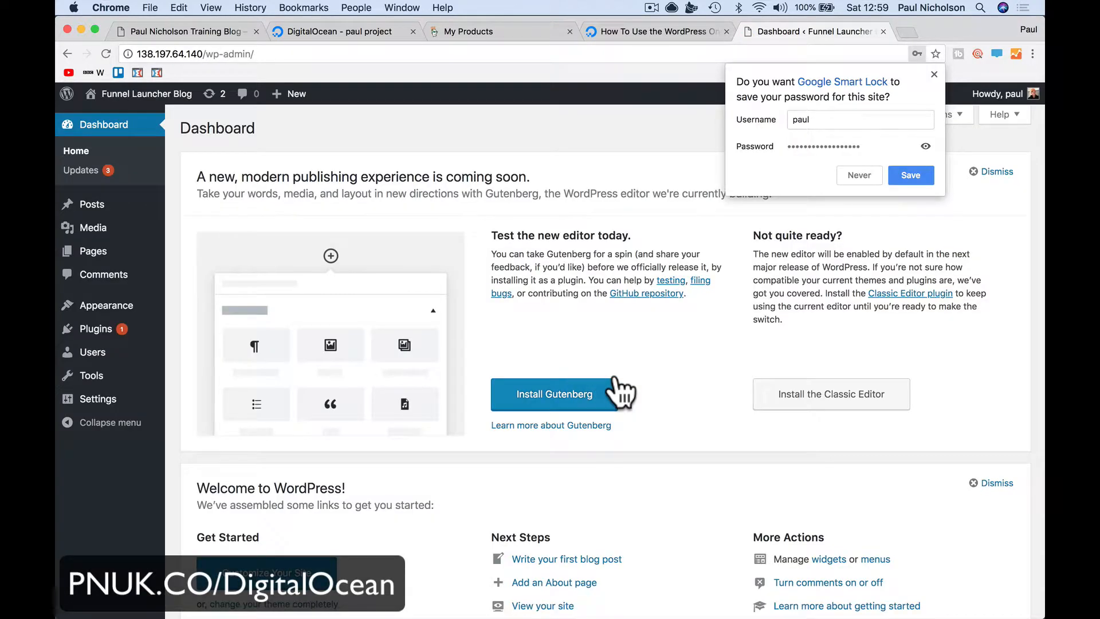
left_click(933, 74)
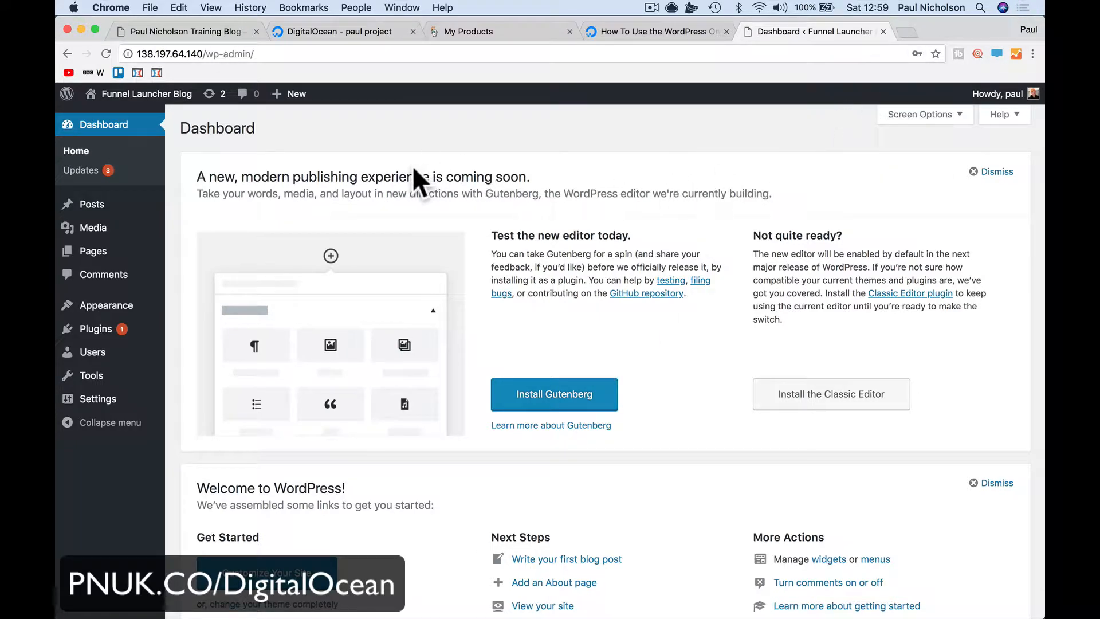
left_click(152, 118)
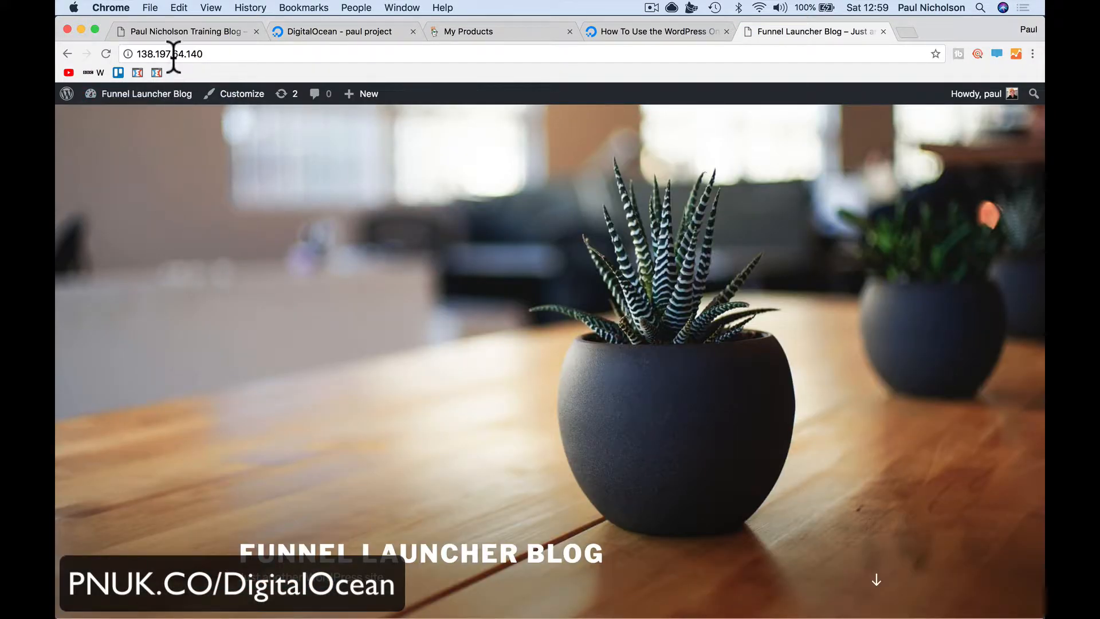
left_click(128, 117)
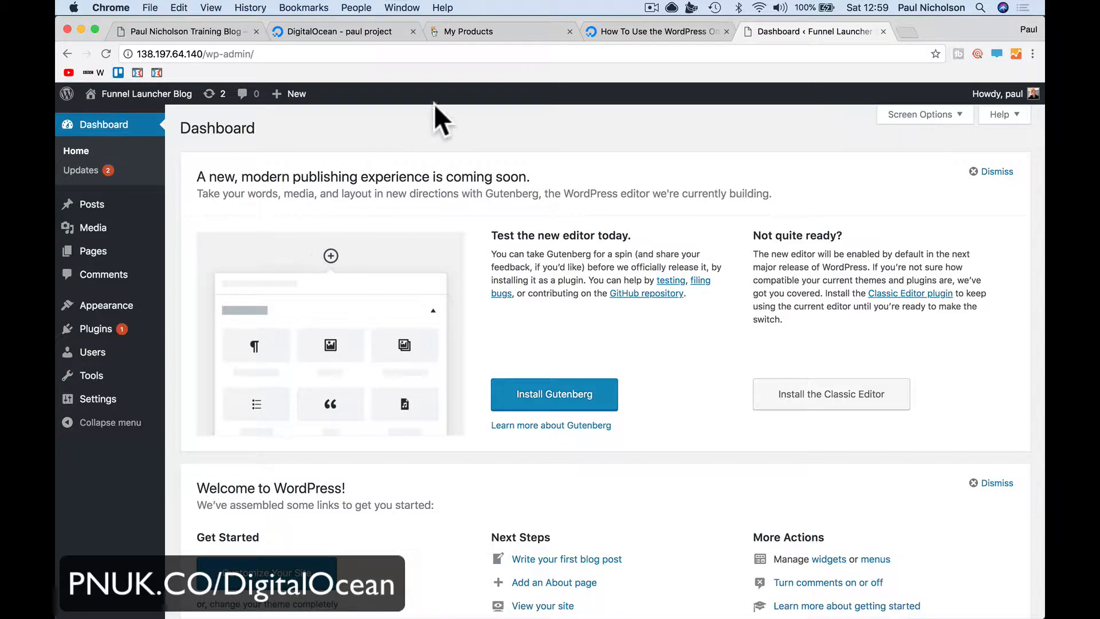
Open funnellauncher.com's DNS records from GoDaddy's product list, noting the @ A record at 184.168.131.241
left_click(477, 32)
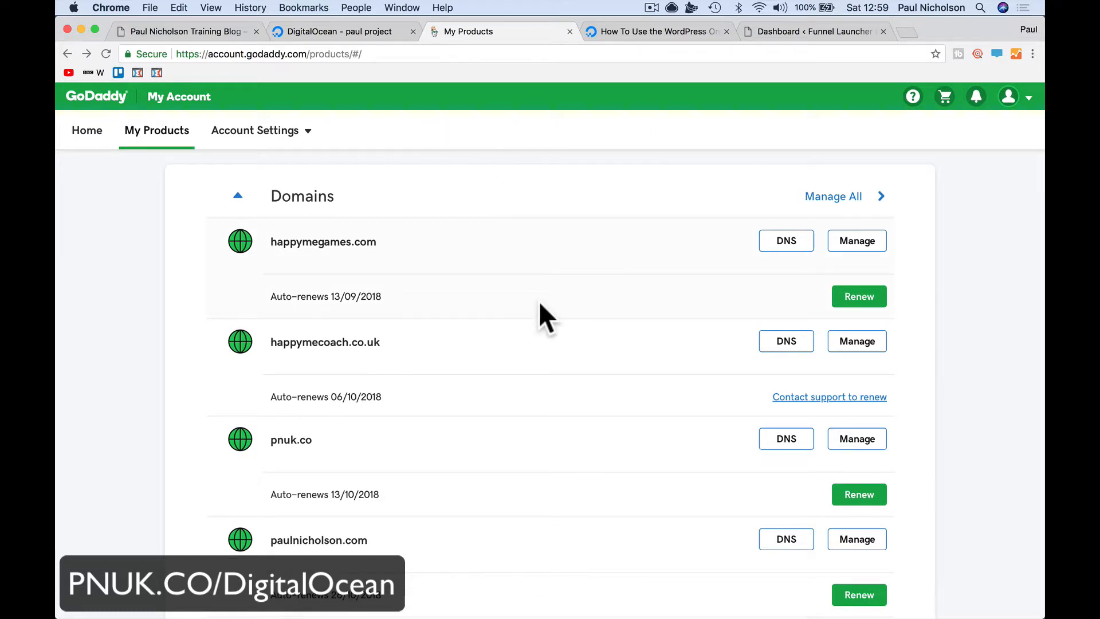
scroll(538, 301, "down", 10)
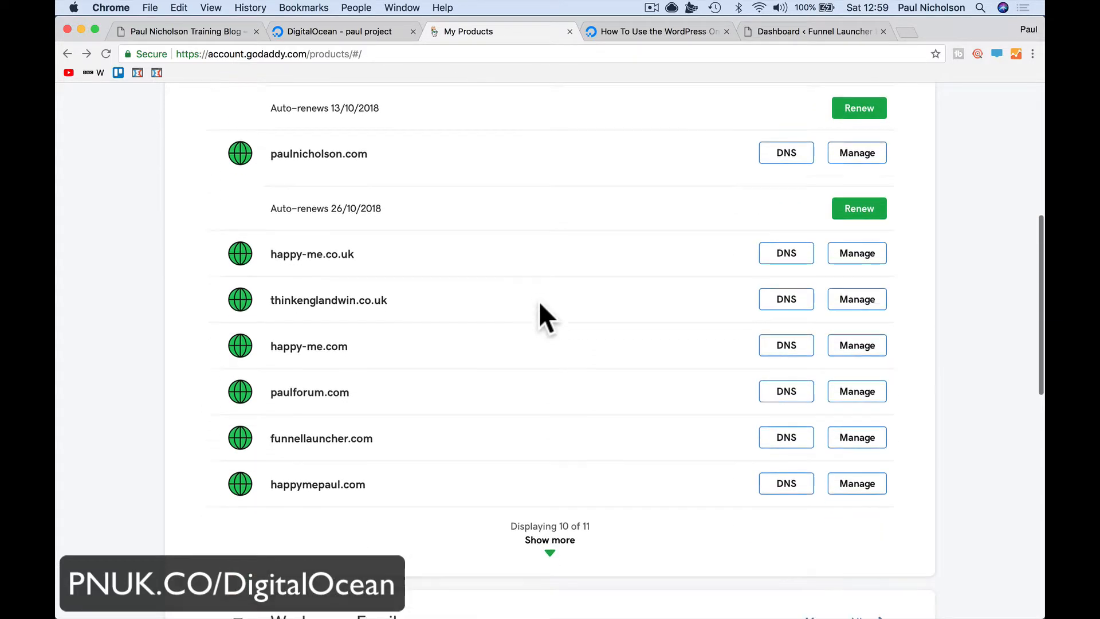
left_click_drag(272, 395, 420, 396)
left_click(782, 400)
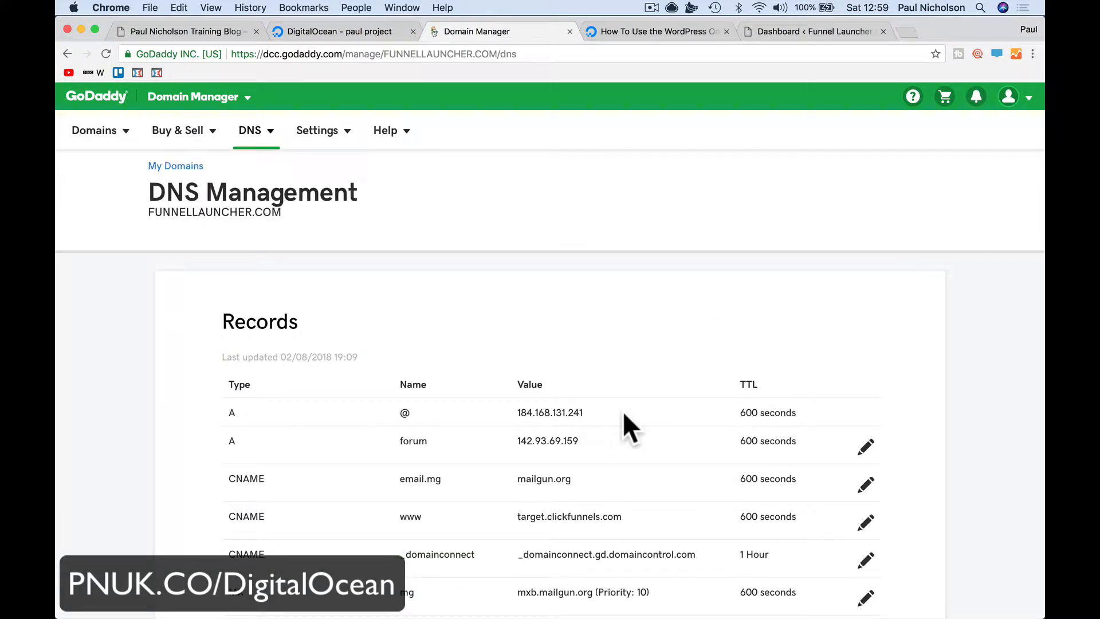
left_click_drag(516, 413, 592, 411)
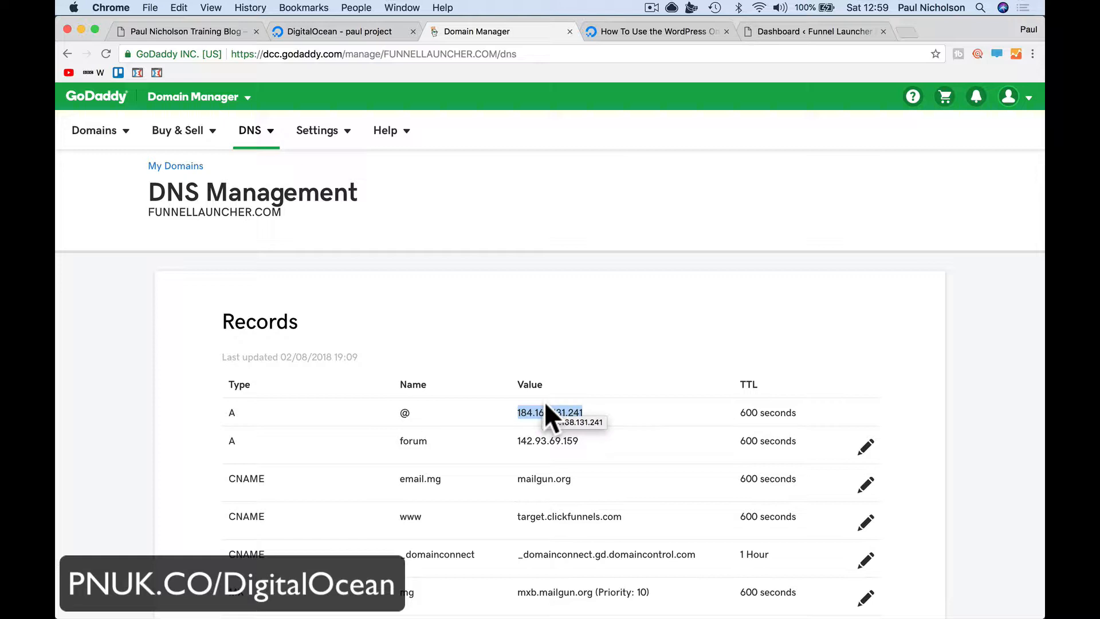
scroll(546, 406, "down", 10)
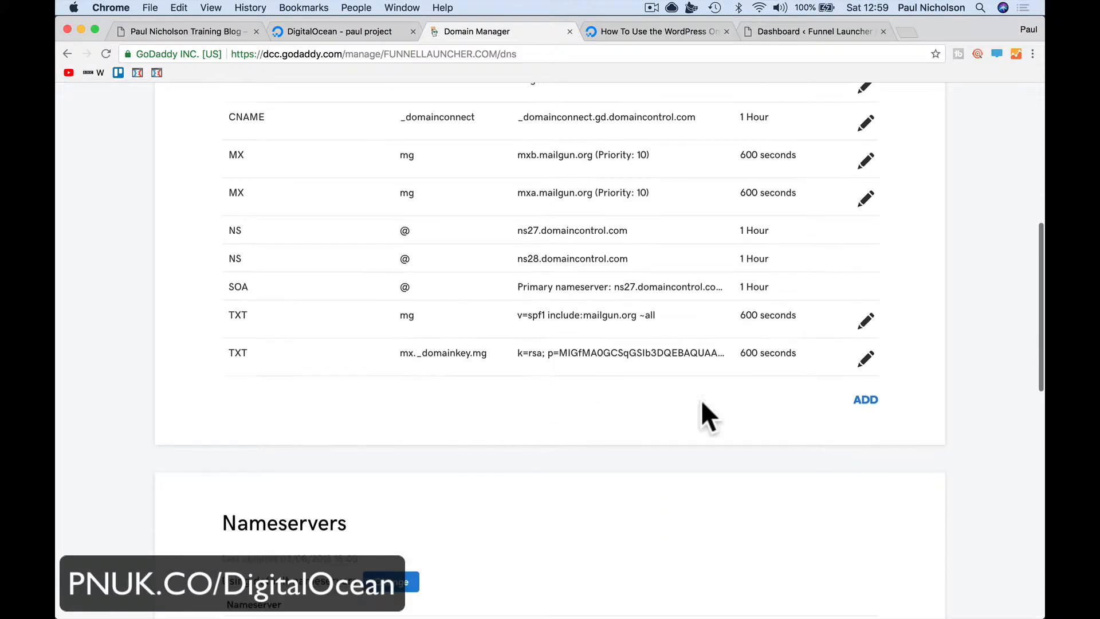
Start a new GoDaddy A record with host 'blog', then switch to the WordPress Dashboard tab
left_click(856, 404)
left_click(393, 445)
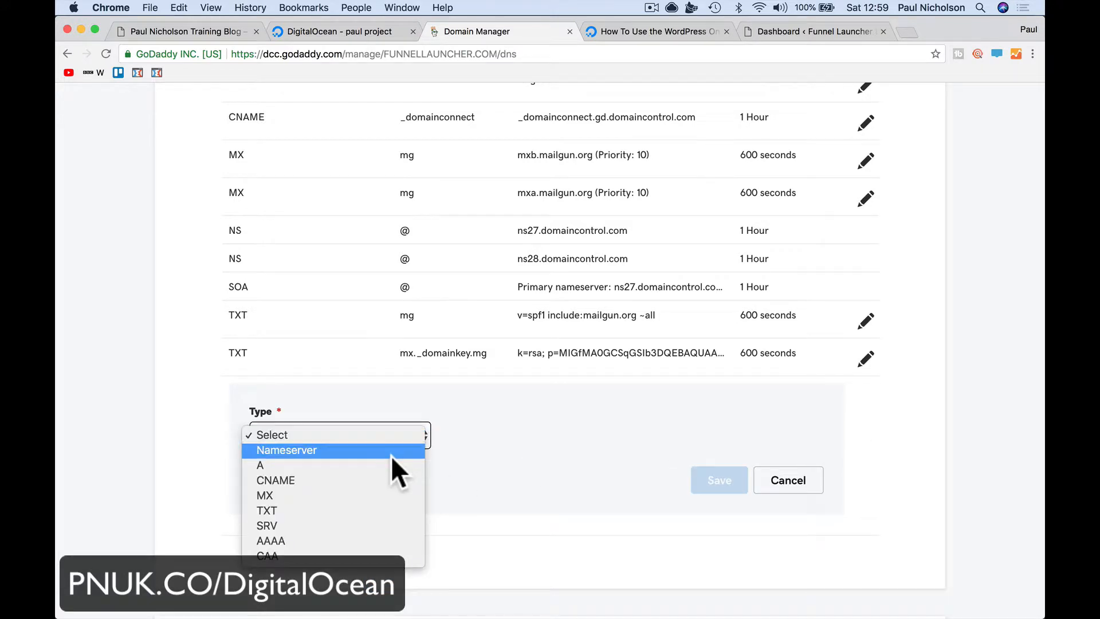
left_click(393, 464)
left_click(472, 436)
type("b")
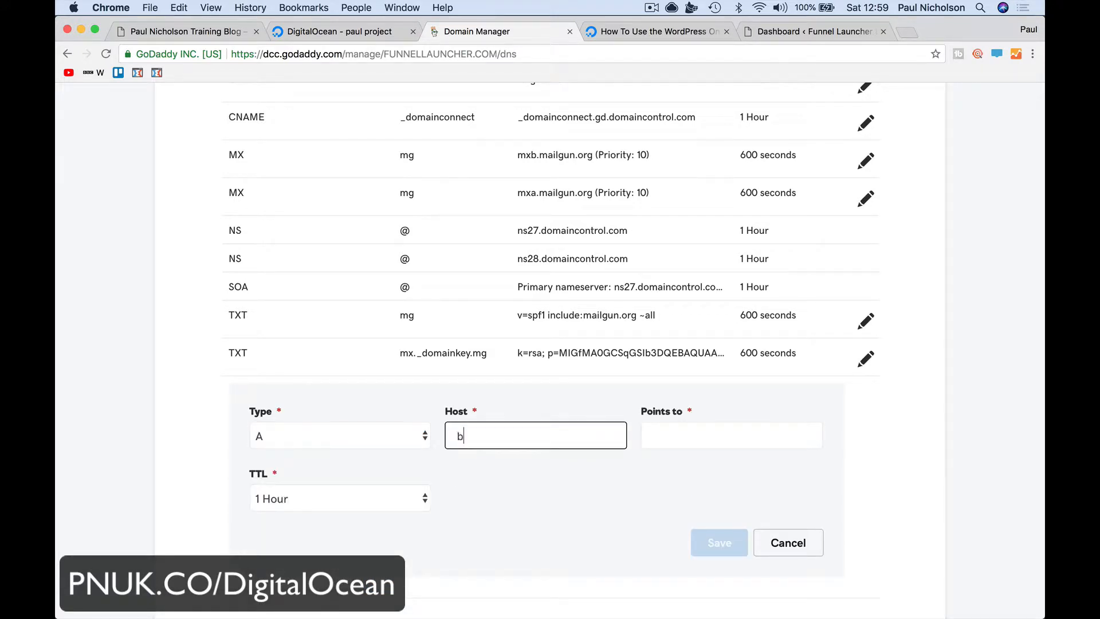
type("log")
key("Tab")
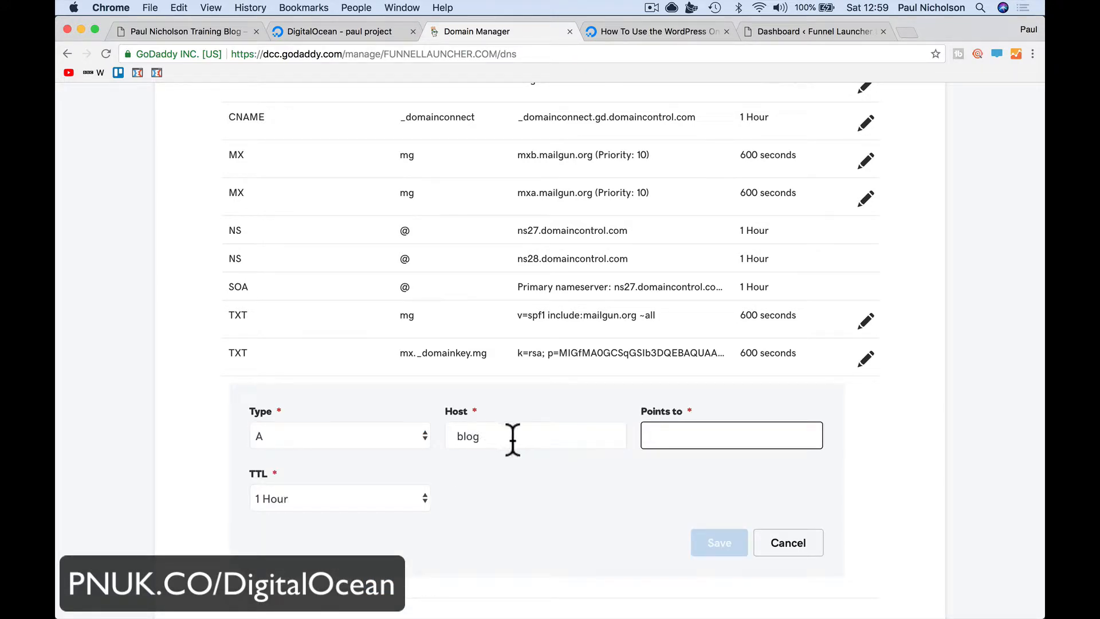
left_click(504, 438)
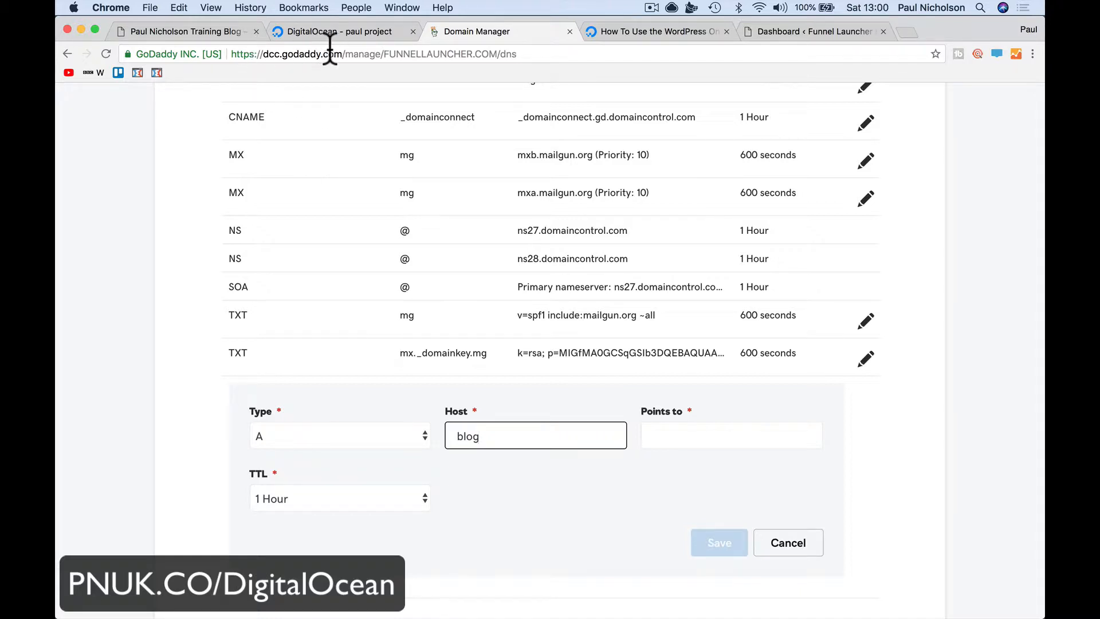
left_click(656, 32)
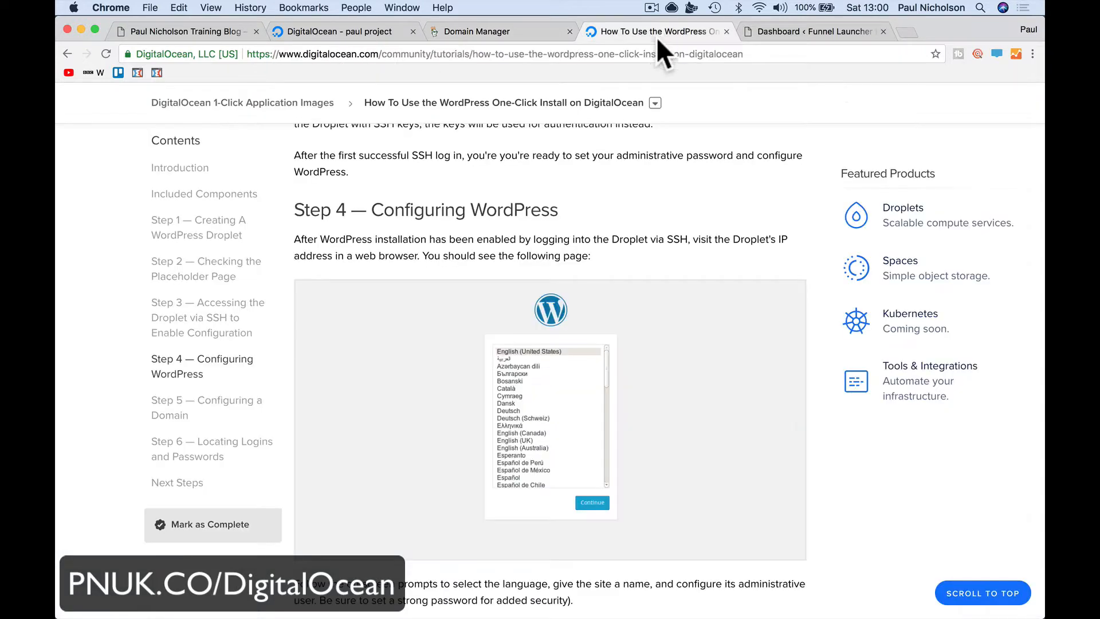
left_click(770, 35)
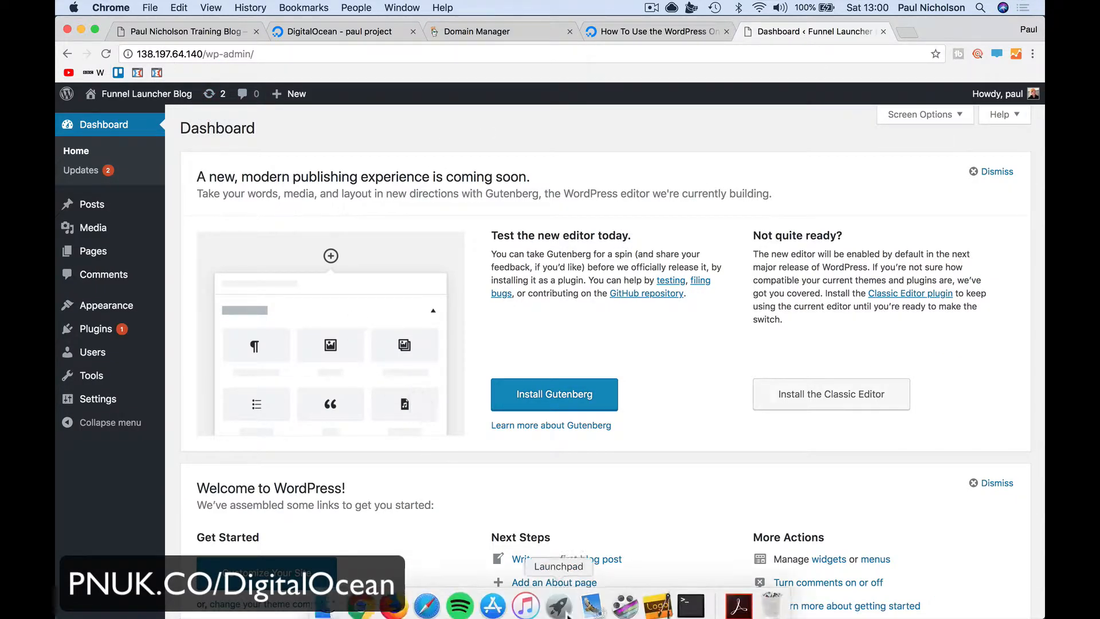
Copy the droplet IP 138.197.64.140 from the DigitalOcean email in Mail, then return to Chrome's tutorial tab
left_click(594, 608)
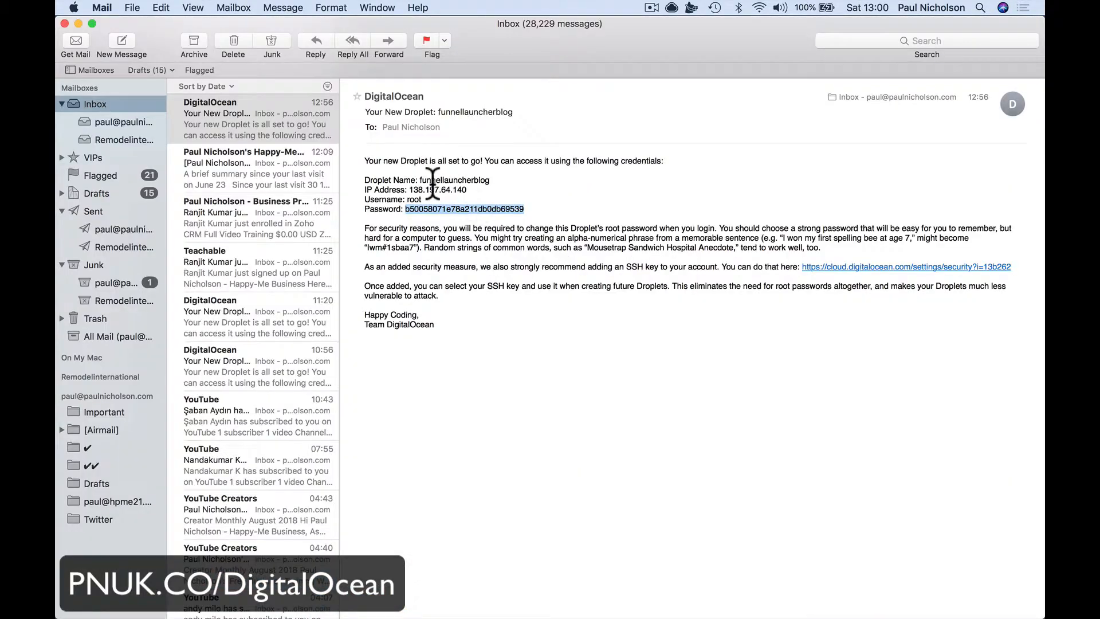
double_click(418, 189)
right_click(418, 187)
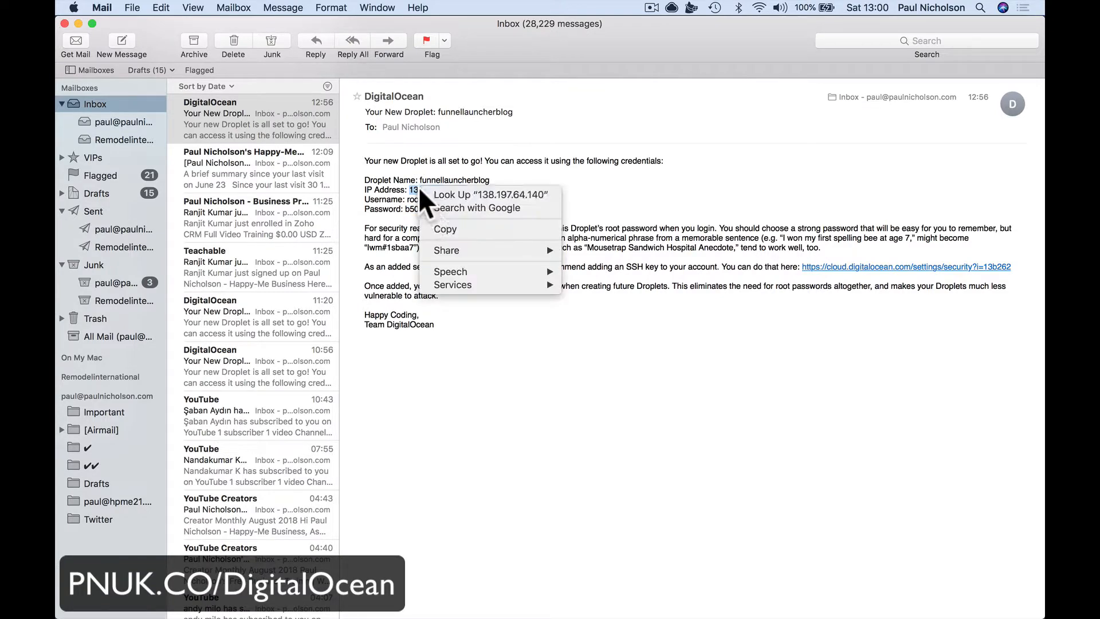
left_click(439, 227)
mouse_move(395, 616)
left_click(362, 606)
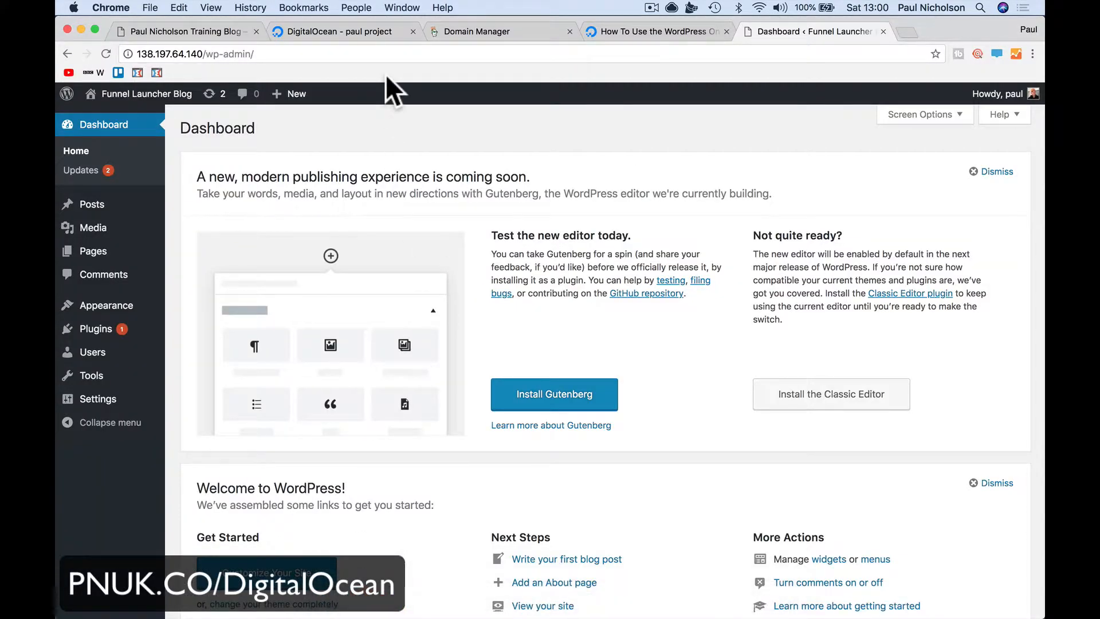
left_click(608, 31)
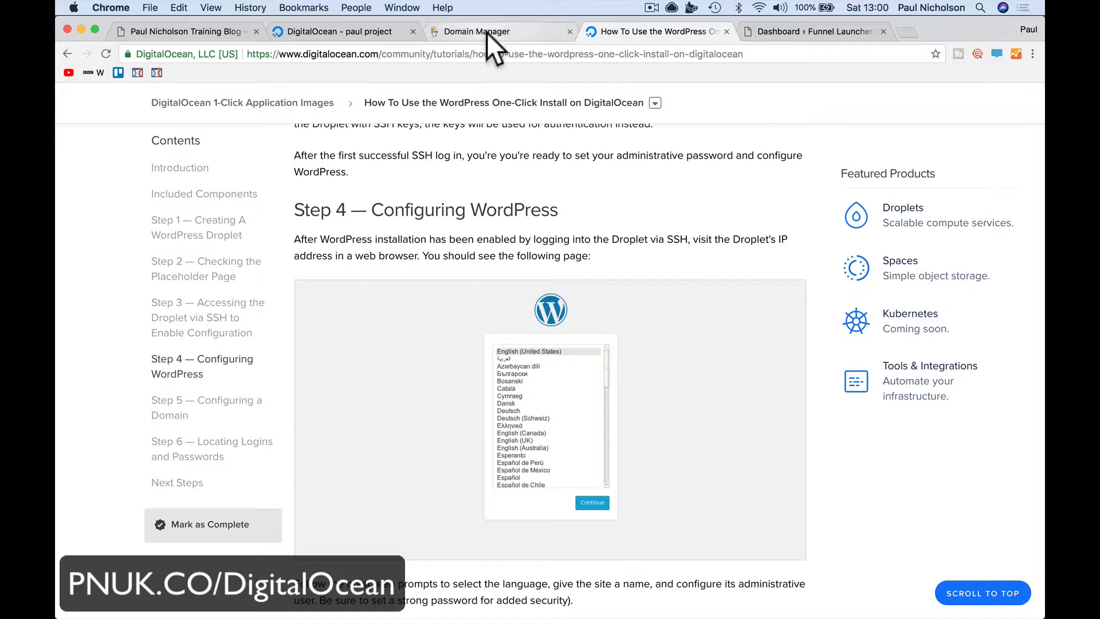
Point the blog A record to 138.197.64.140 with a custom 600-second TTL and save it
left_click(487, 32)
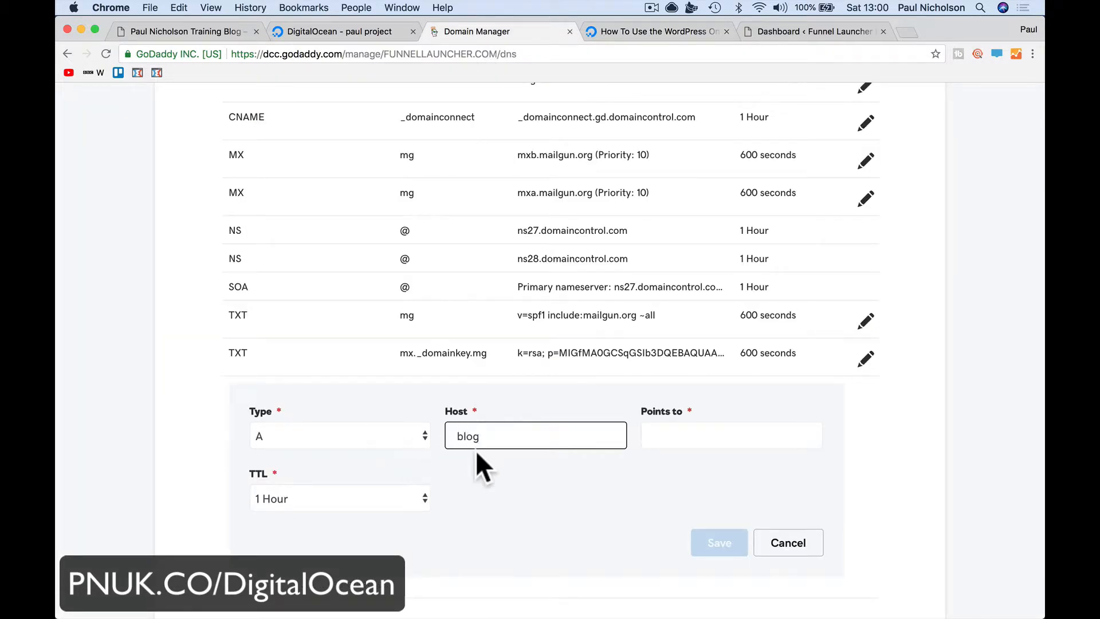
left_click(651, 438)
key("super+v")
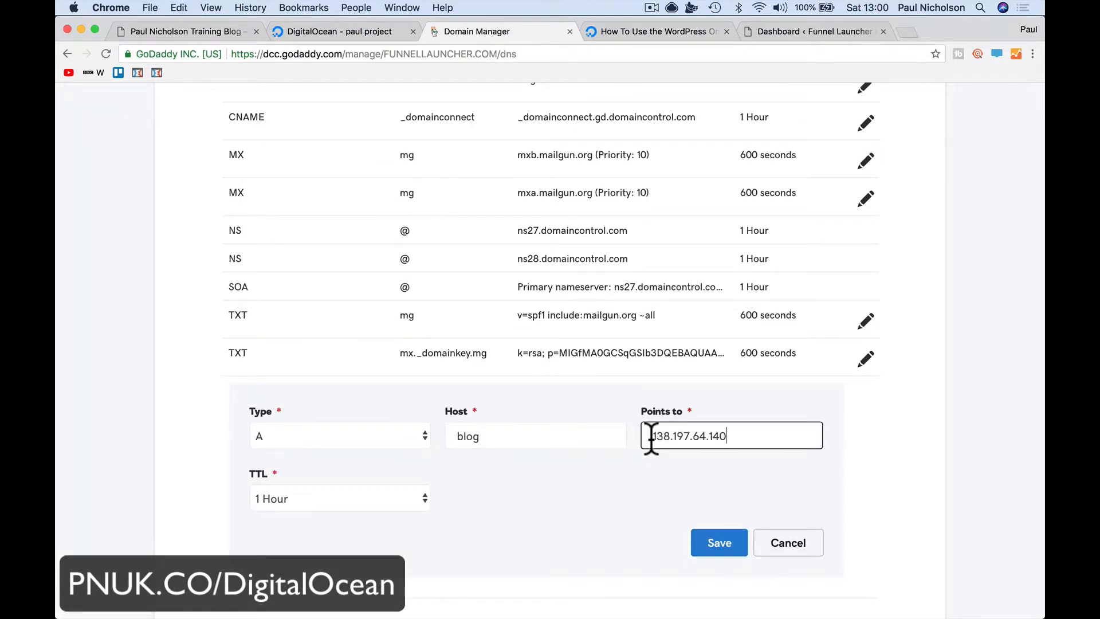
left_click(413, 497)
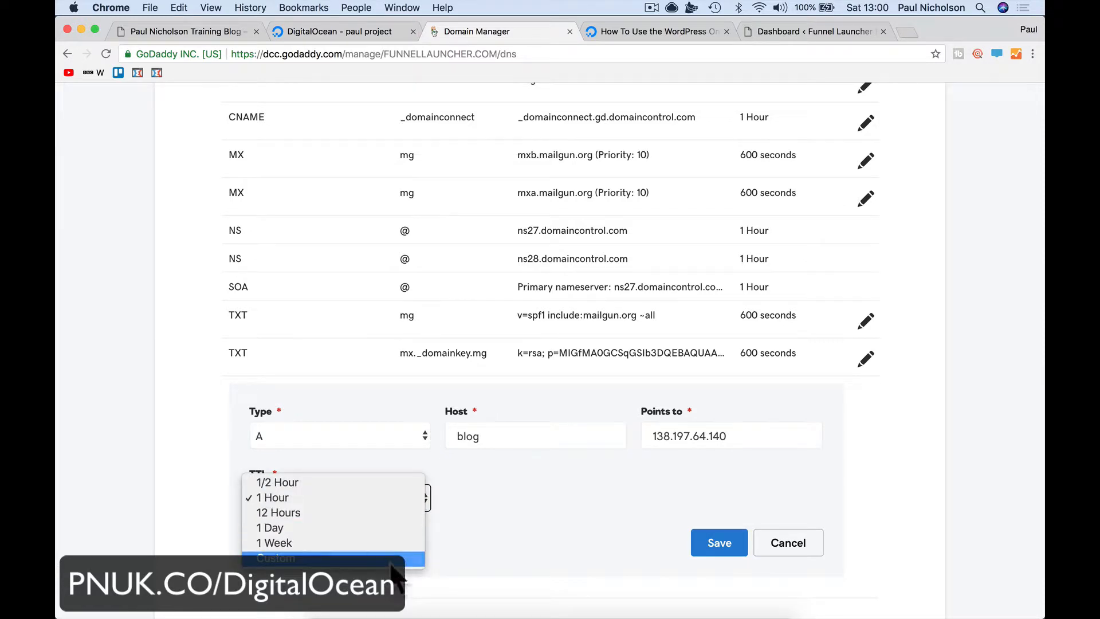
left_click(391, 565)
left_click(467, 496)
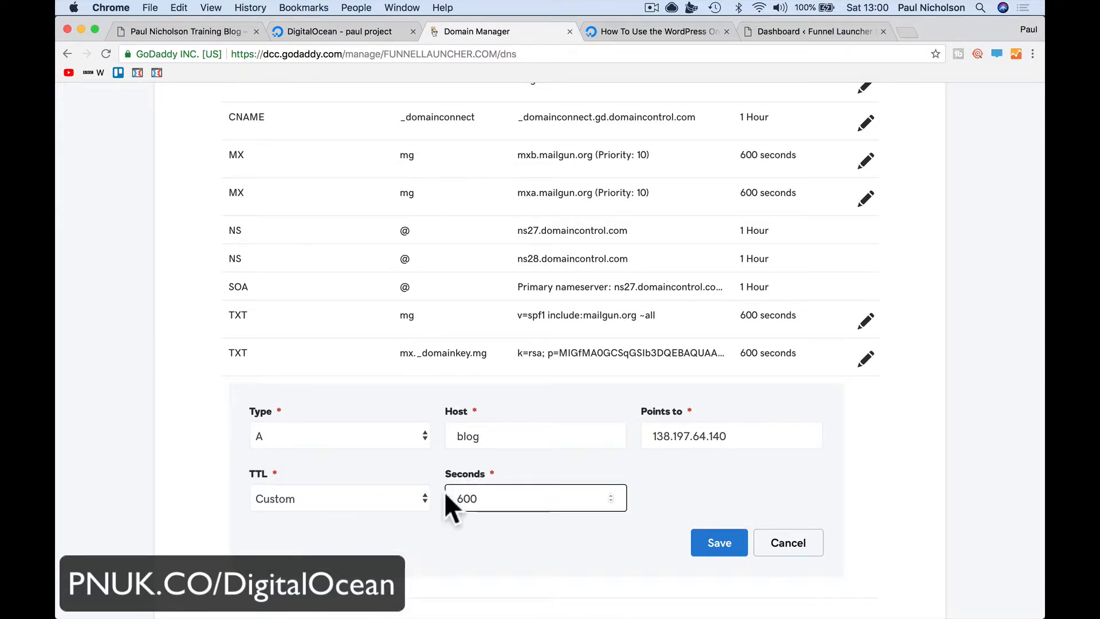
left_click(702, 544)
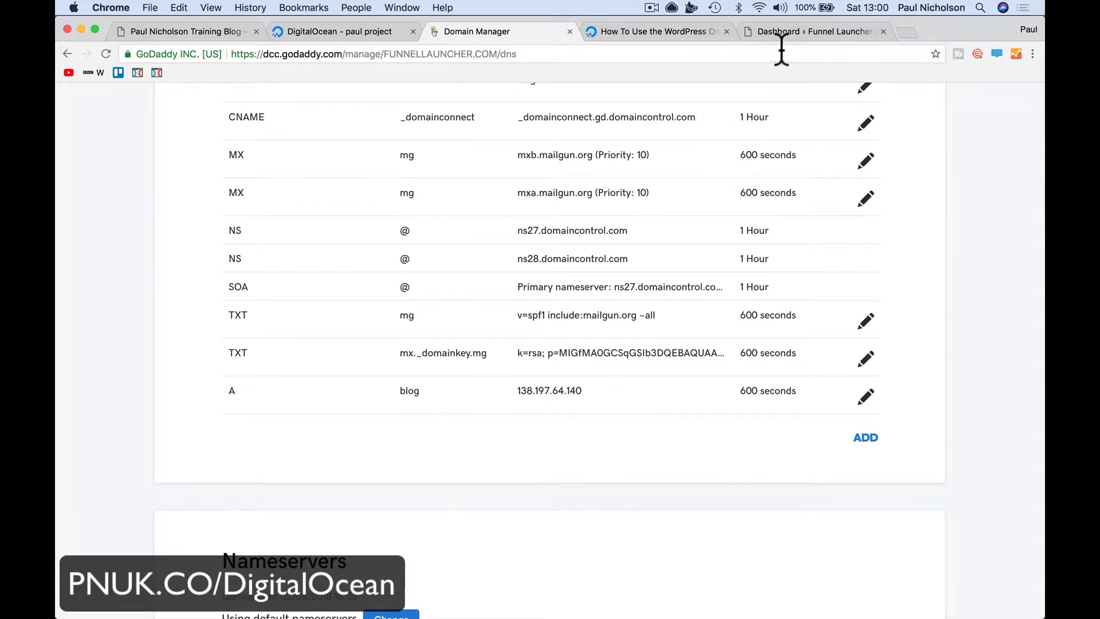
left_click(810, 32)
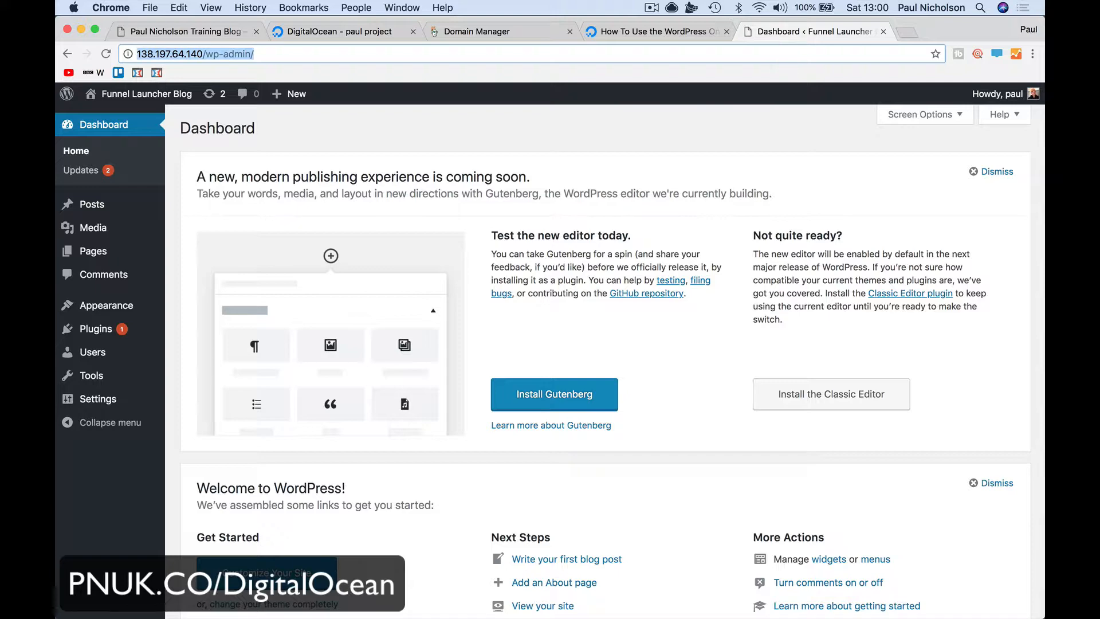
Load blog.funnellauncher.com, then its /wp-admin path, which redirects to the login page at the IP
type("blog.f")
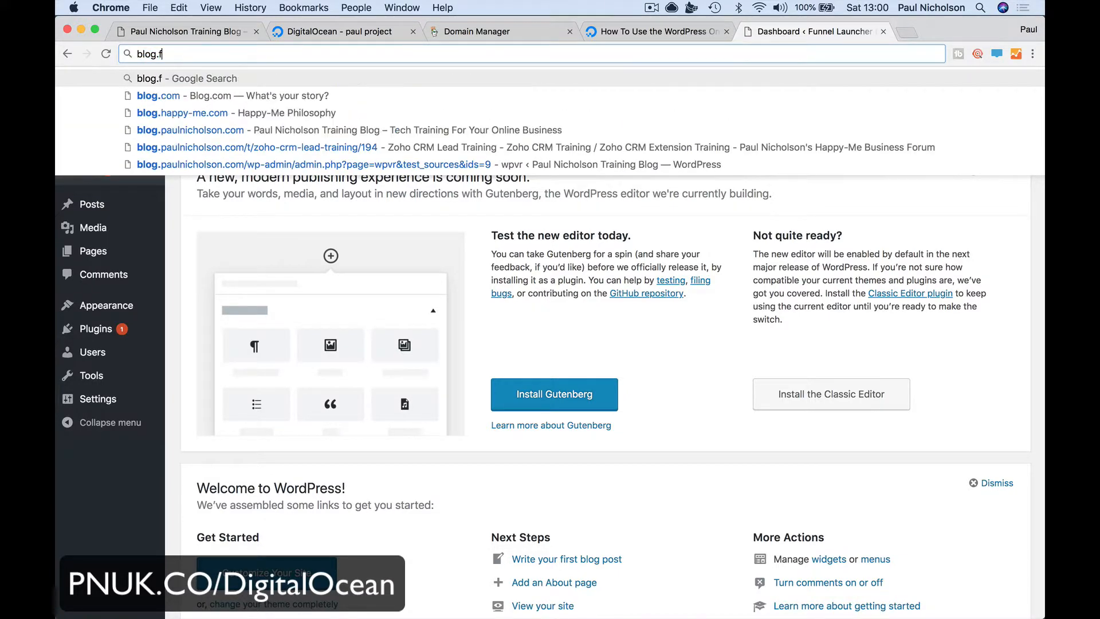
type("unnellauncher.com")
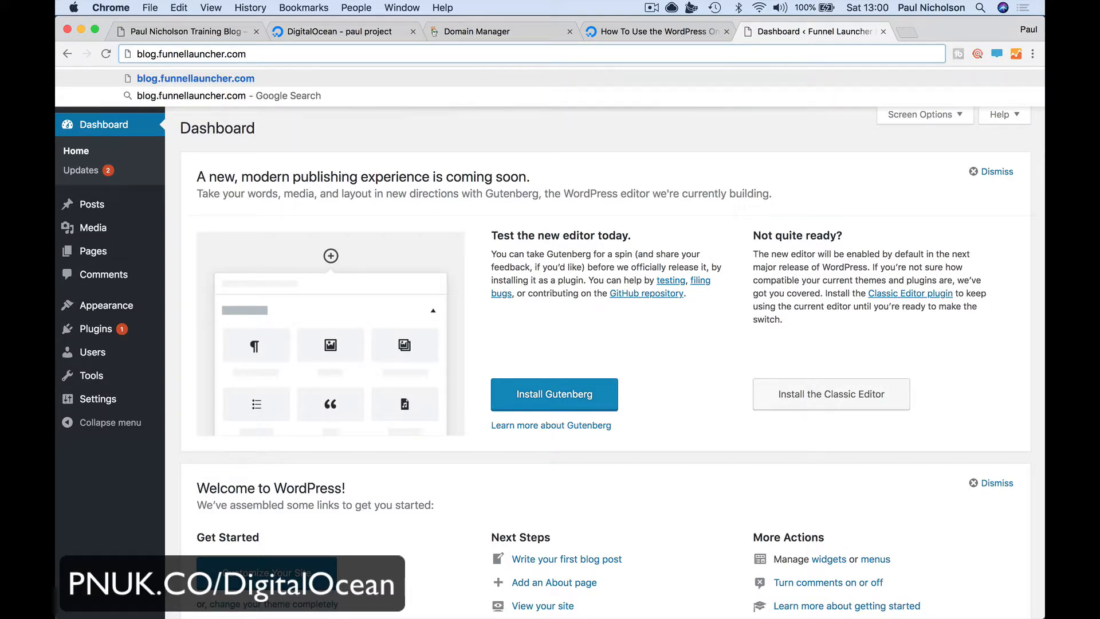
key("Return")
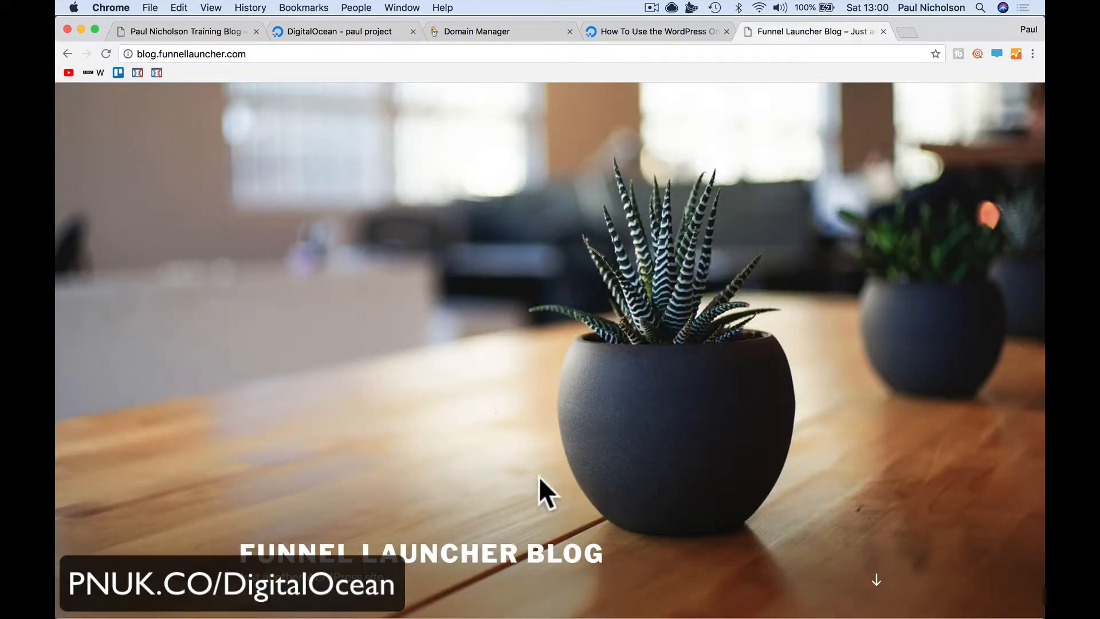
left_click(141, 54)
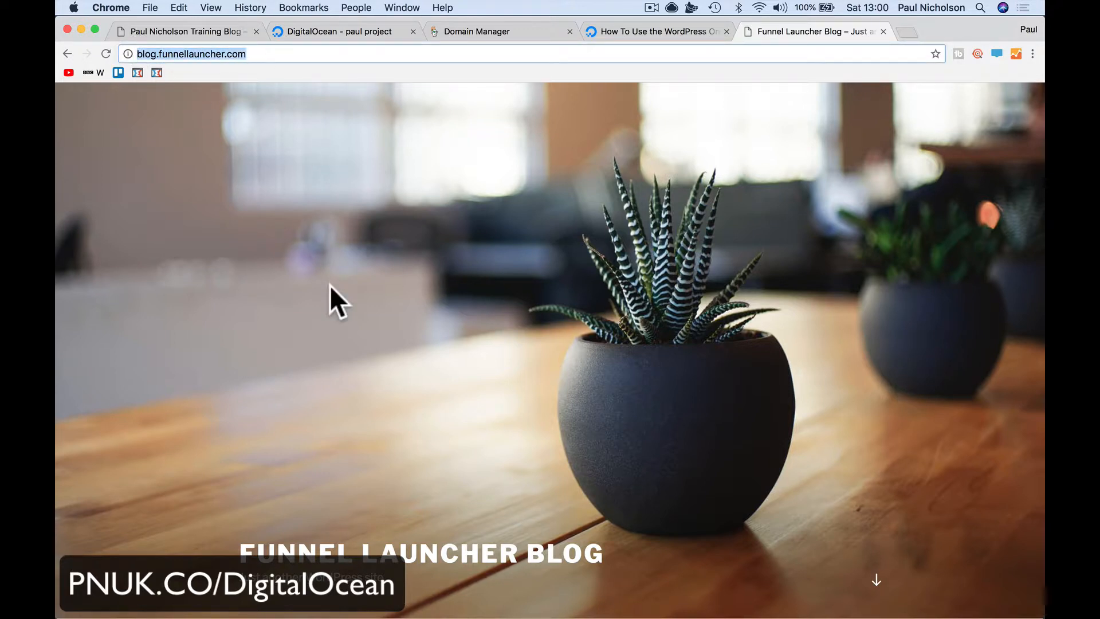
left_click(261, 53)
type("/wp")
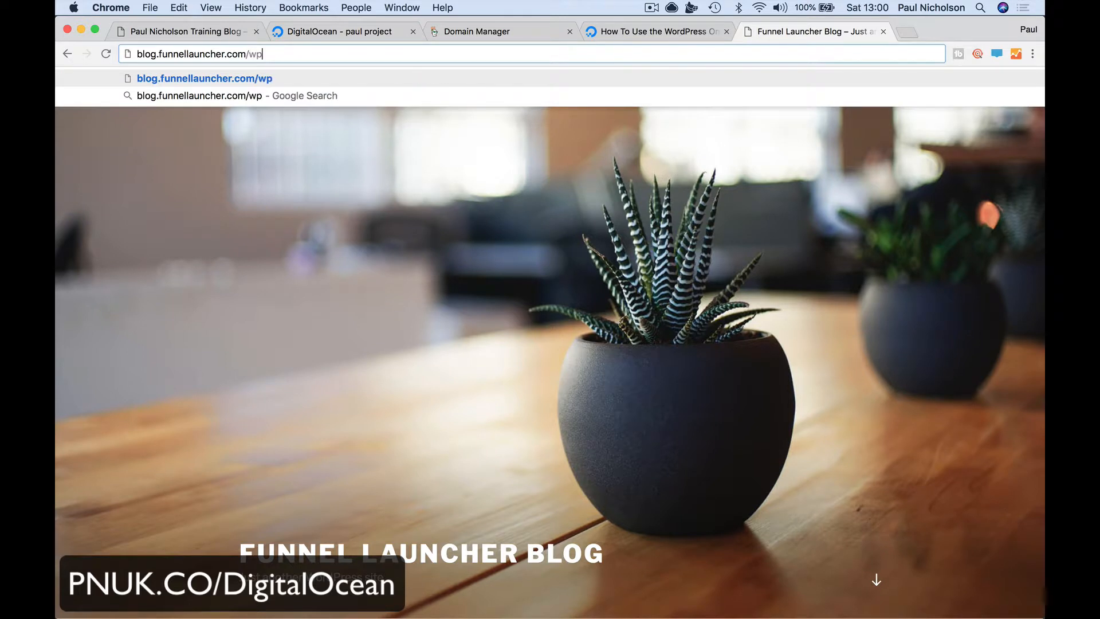
type("-admin")
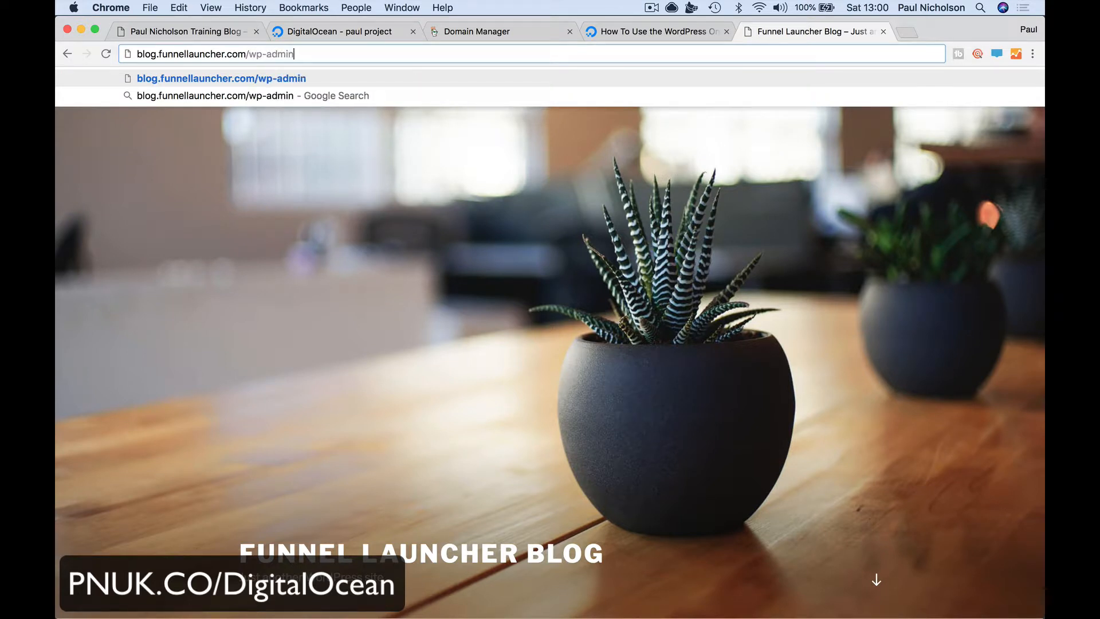
key("Return")
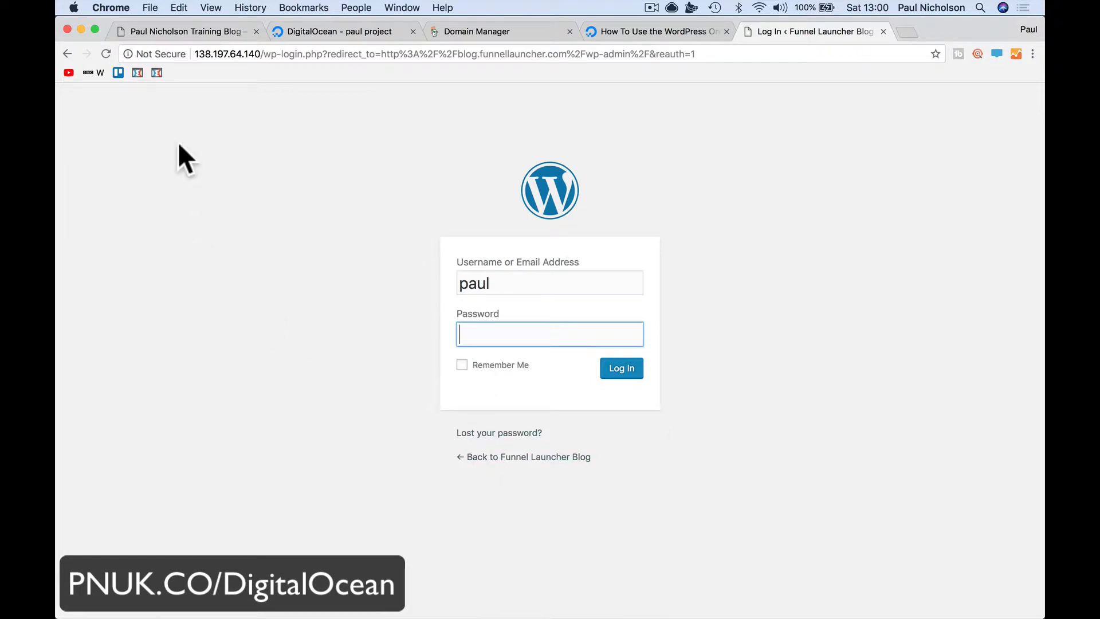
Look through the other open tabs and come back to the WordPress login page
left_click(149, 30)
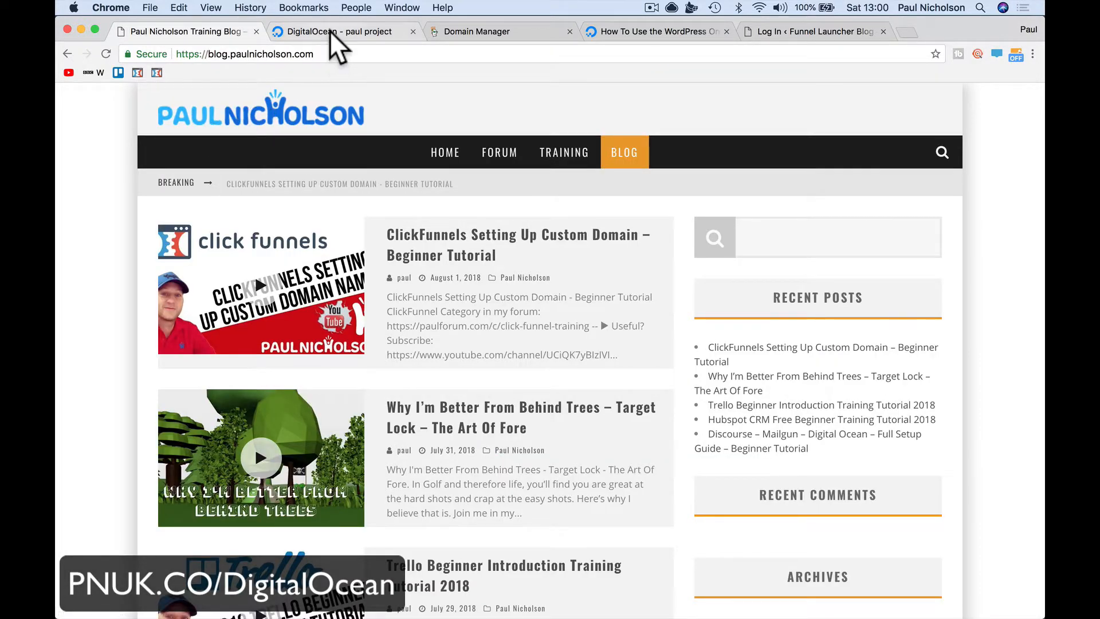
left_click(329, 32)
left_click(490, 33)
left_click(641, 30)
left_click(786, 32)
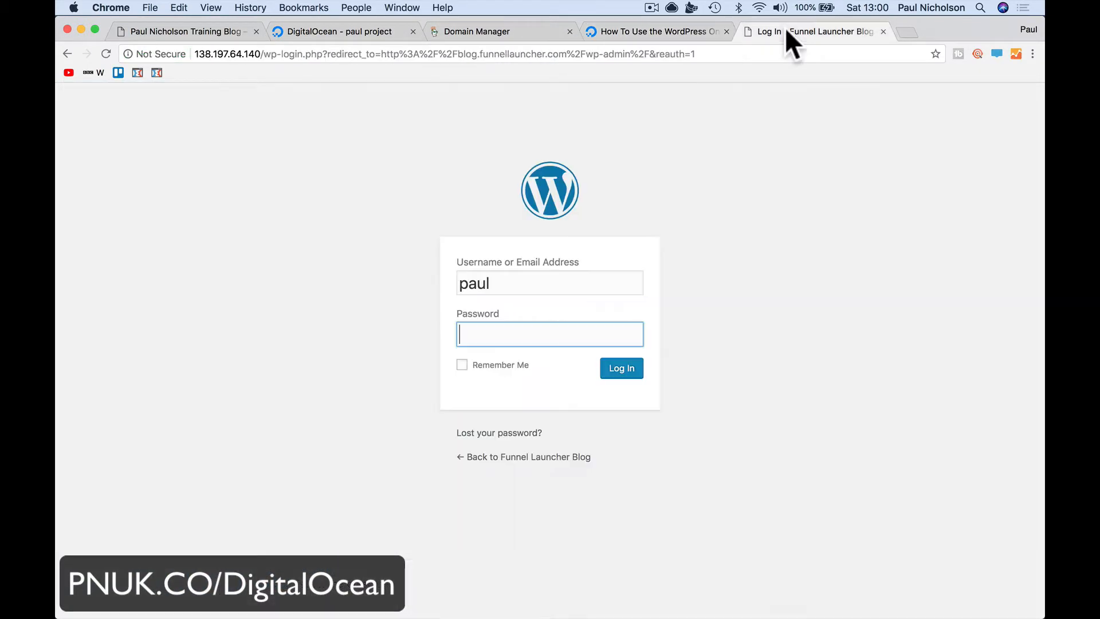
Trim the login URL down to 138.197.64.140 to load the blog homepage at the IP
left_click(259, 54)
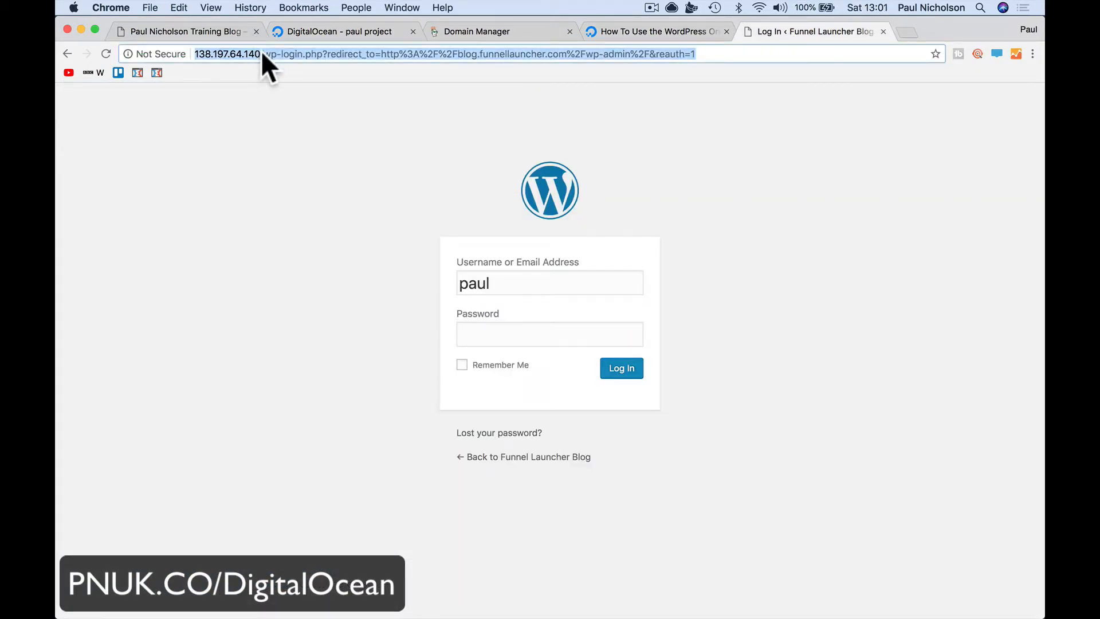
left_click(262, 53)
key("shift+super+Left")
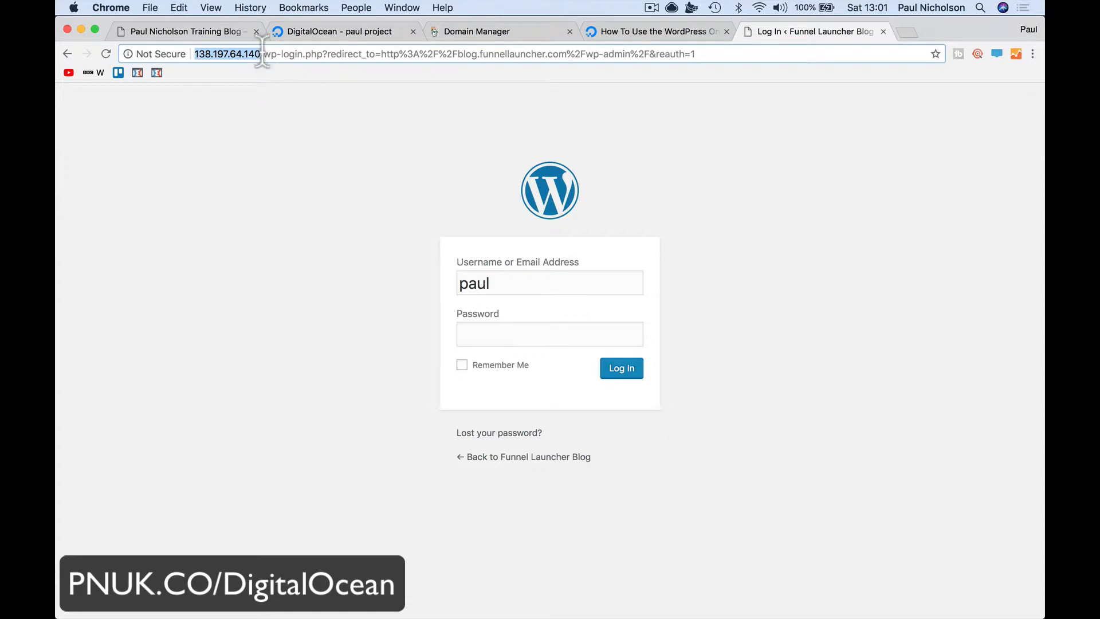
left_click(261, 54)
key("shift+super+Right")
key("BackSpace")
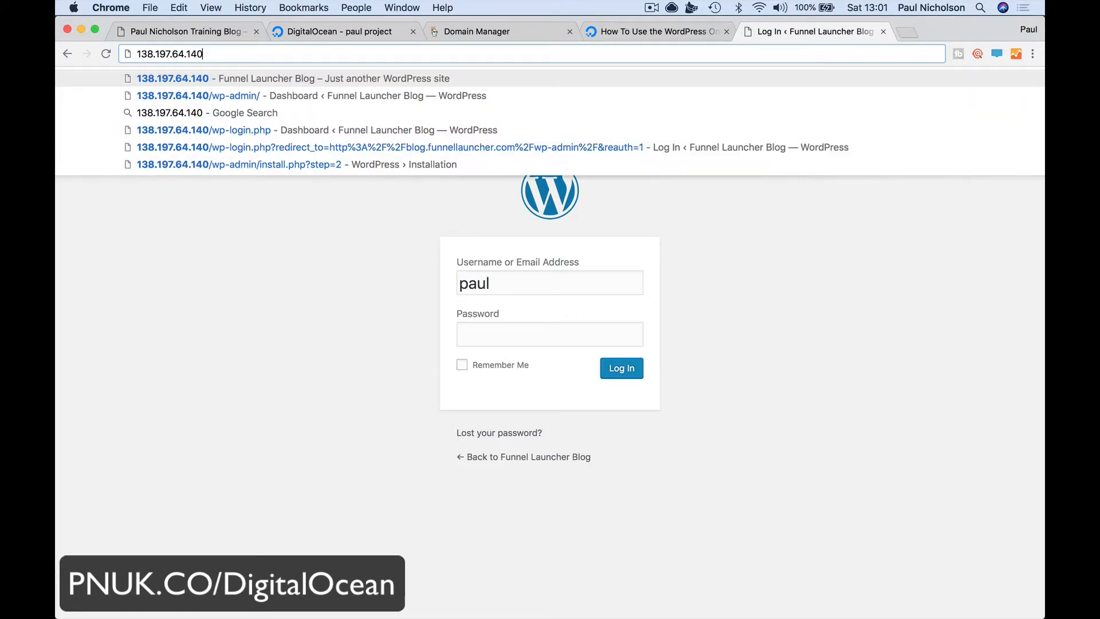
double_click(261, 60)
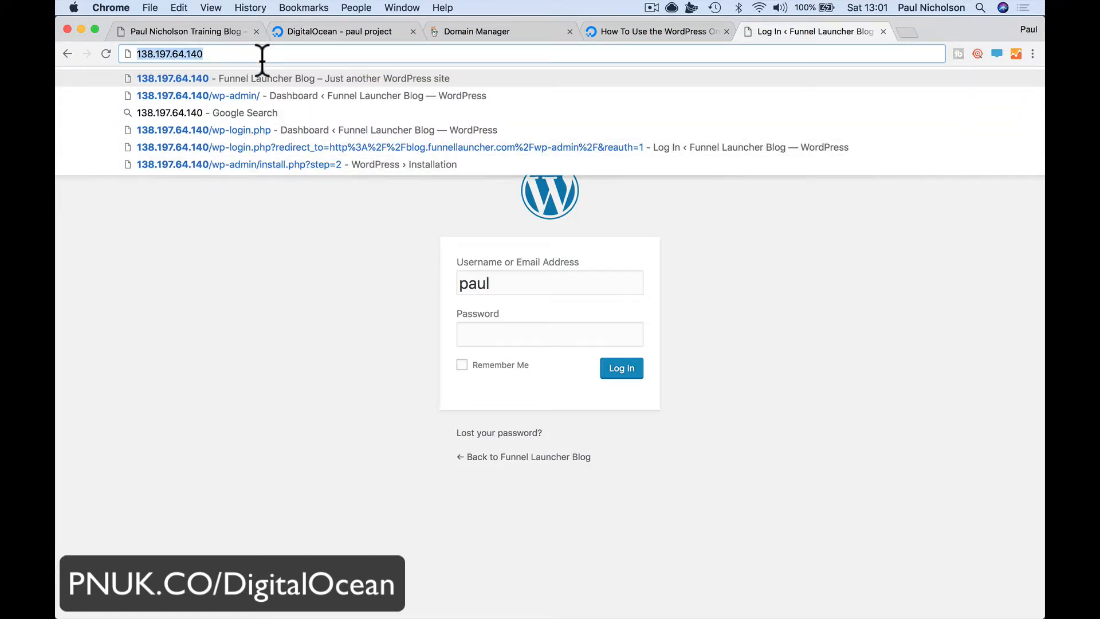
key("Return")
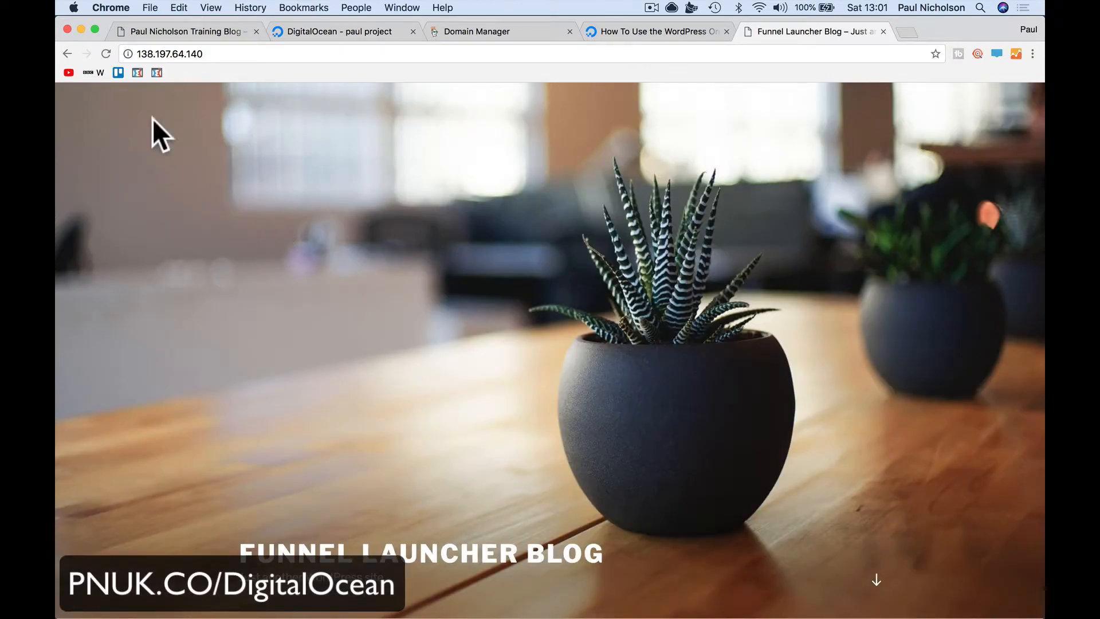
Open the WordPress admin at 138.197.64.140/wp-admin and highlight the server IP in the address
left_click(222, 53)
left_click(228, 54)
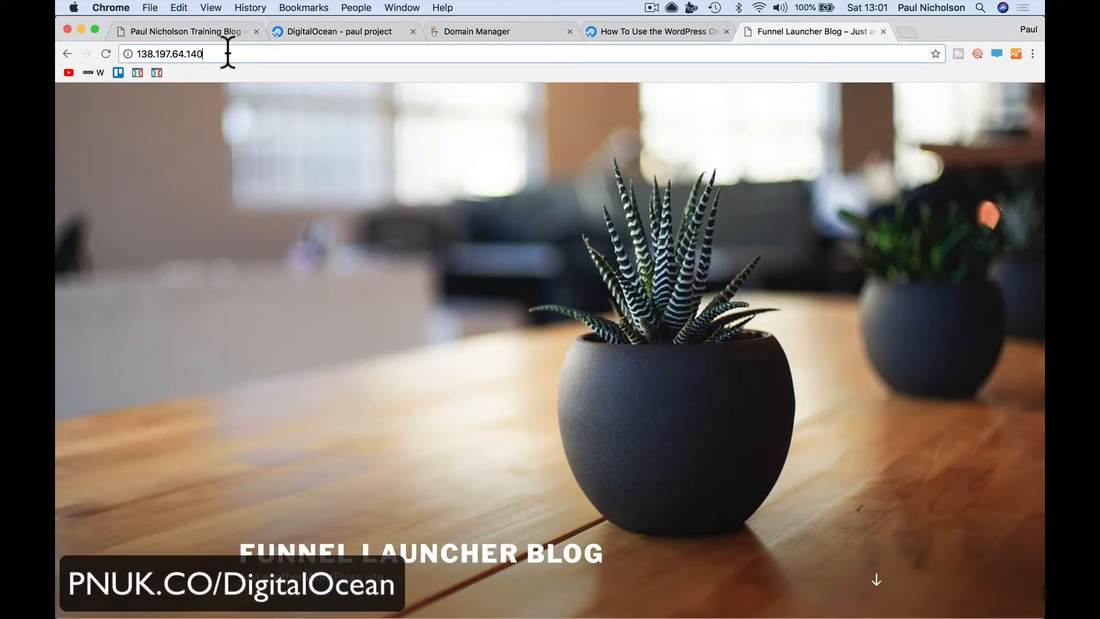
type("/wp-adm")
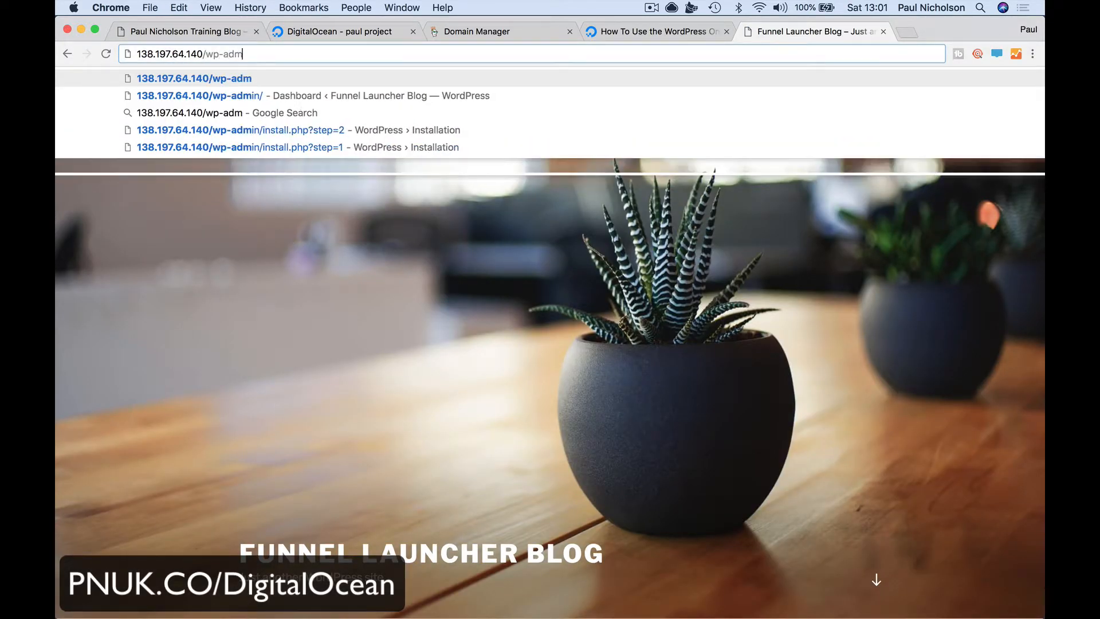
type("in")
key("Return")
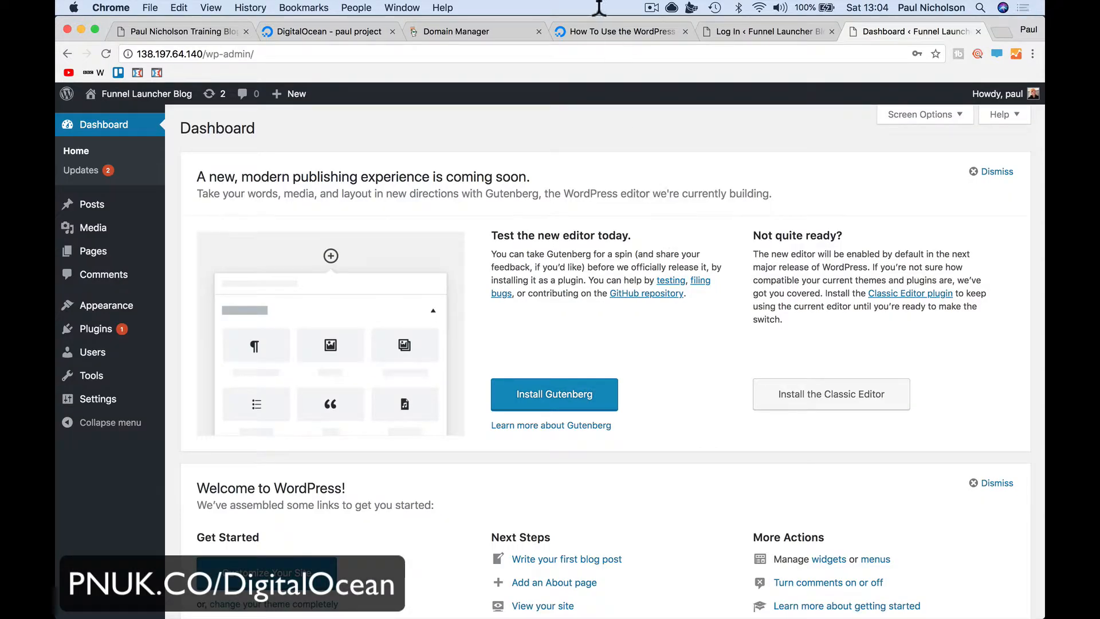
left_click(141, 53)
left_click_drag(138, 53, 213, 53)
left_click(172, 54)
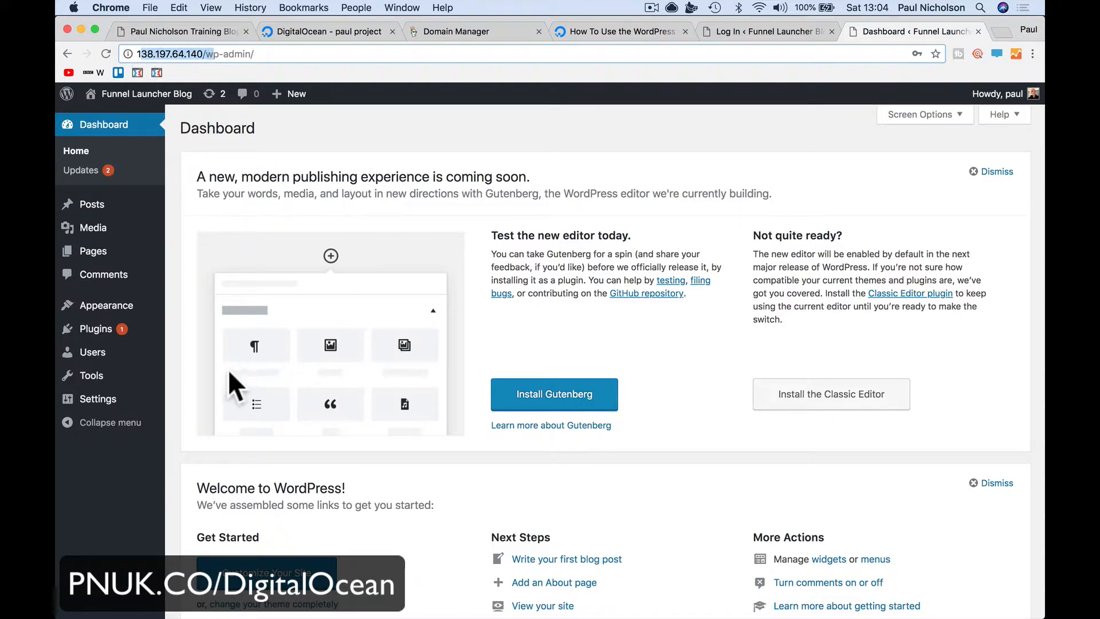
In General Settings, change WordPress Address and Site Address to blog.funnellauncher.com and save
left_click(133, 400)
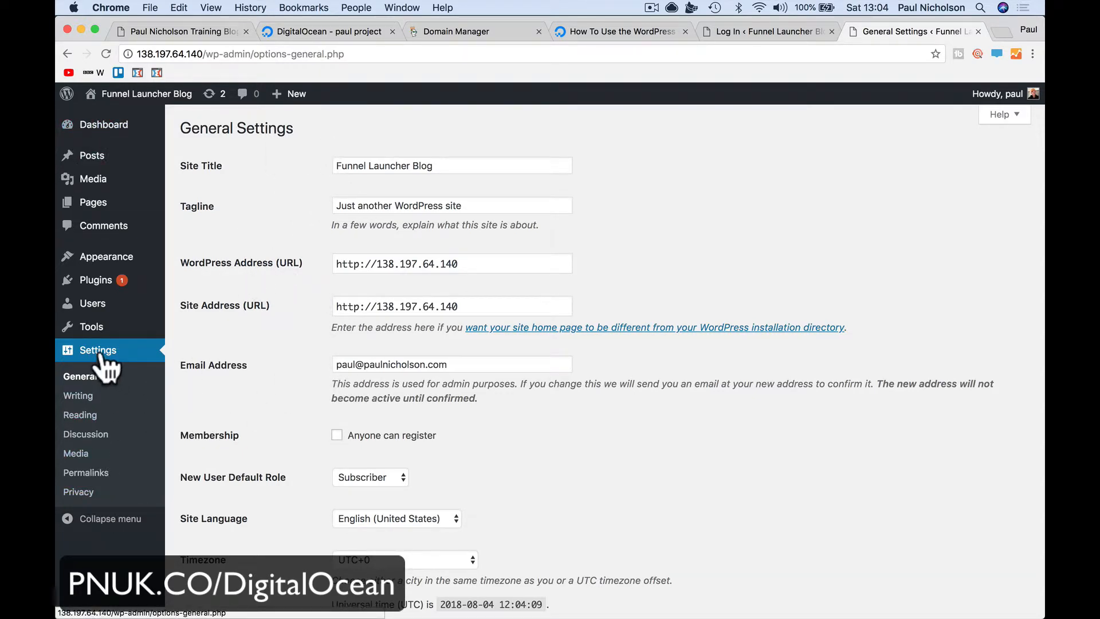
left_click(79, 124)
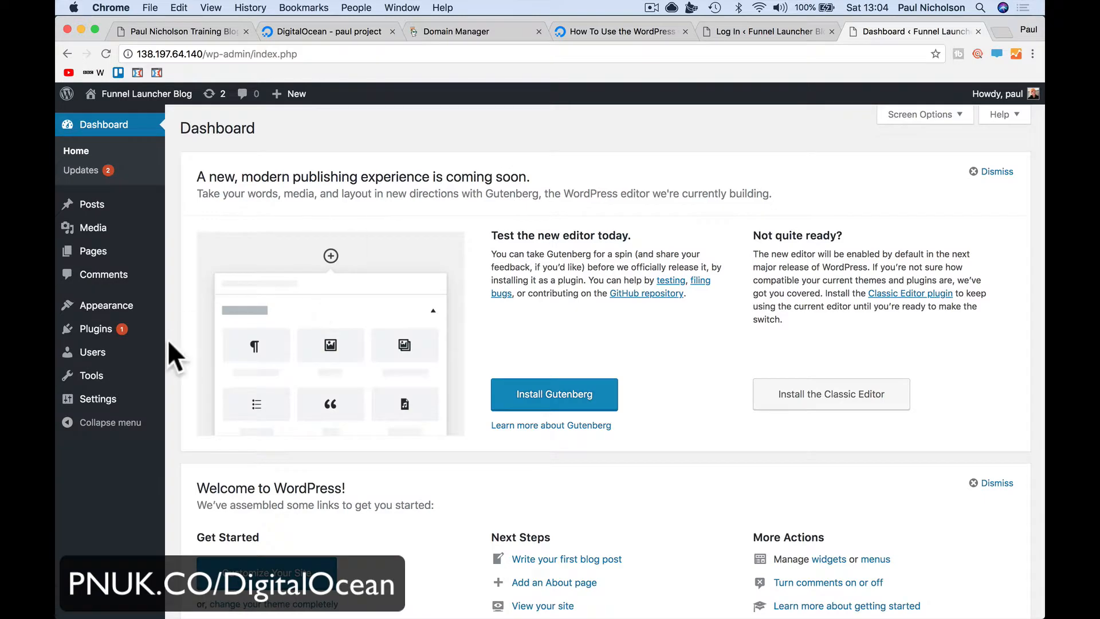
left_click(109, 401)
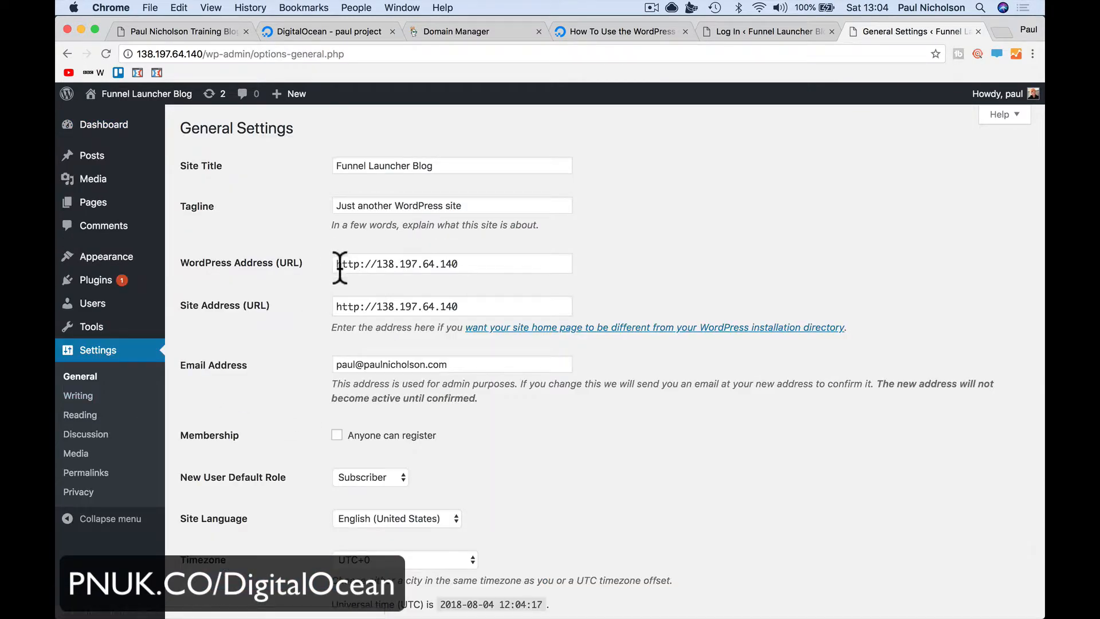
left_click_drag(376, 264, 504, 263)
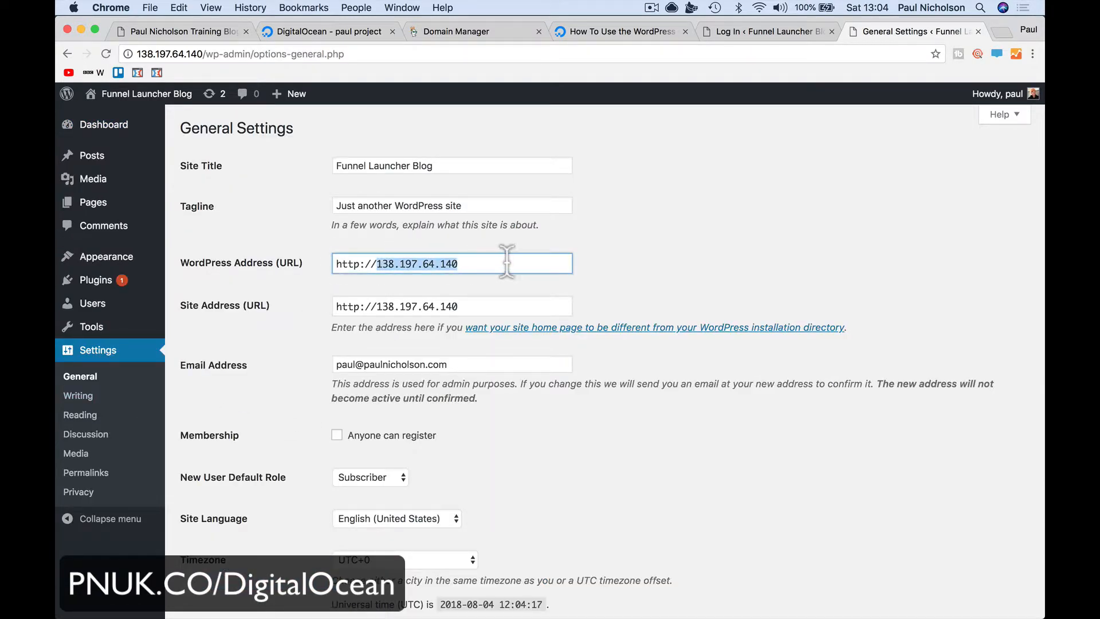
type("blog.funnella")
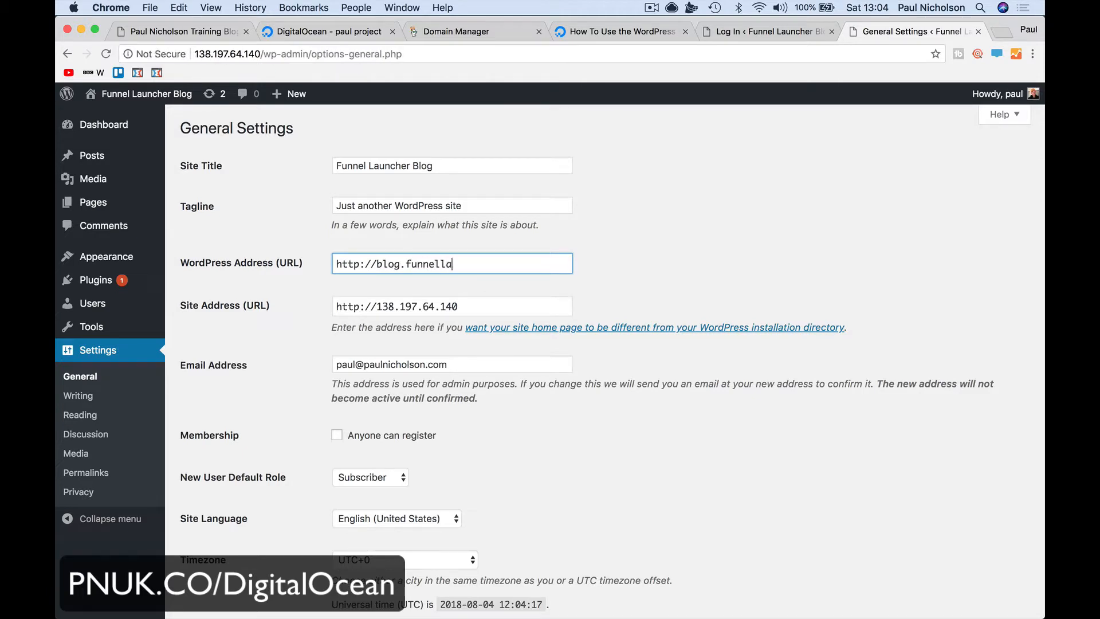
type("uncher.com")
left_click_drag(377, 306, 488, 307)
type("bl")
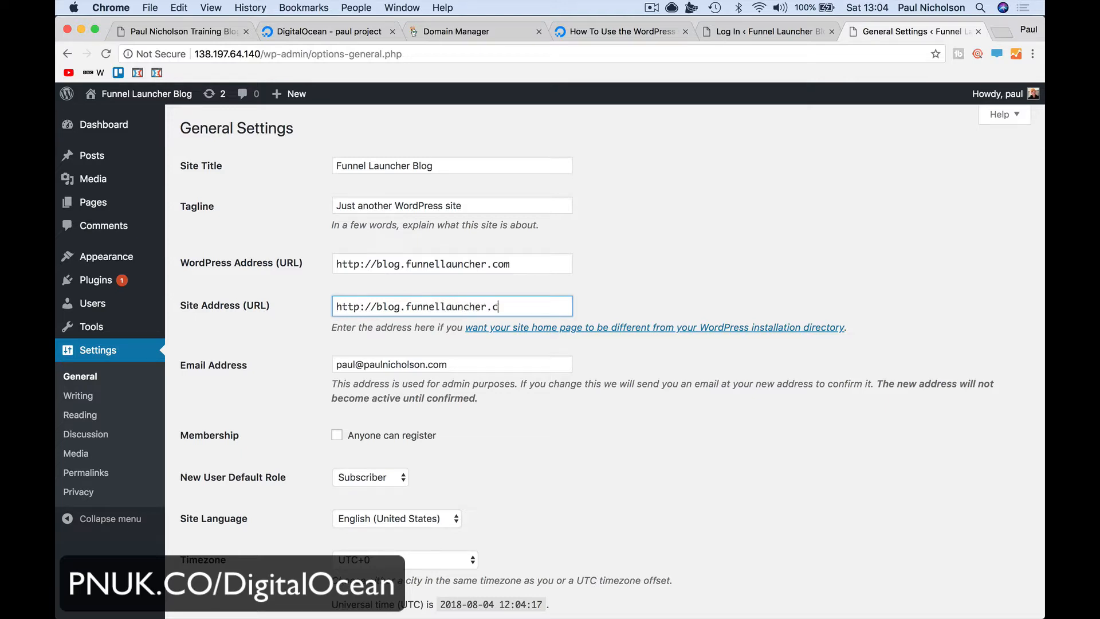
left_click_drag(377, 306, 511, 310)
left_click_drag(379, 264, 510, 264)
scroll(528, 263, "down", 10)
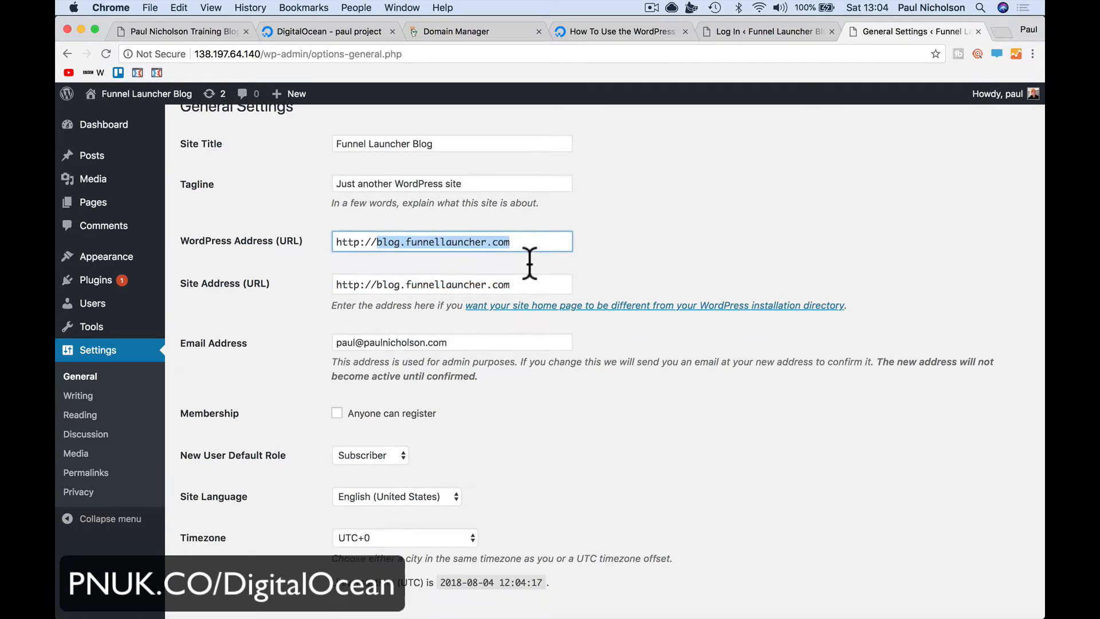
left_click(224, 543)
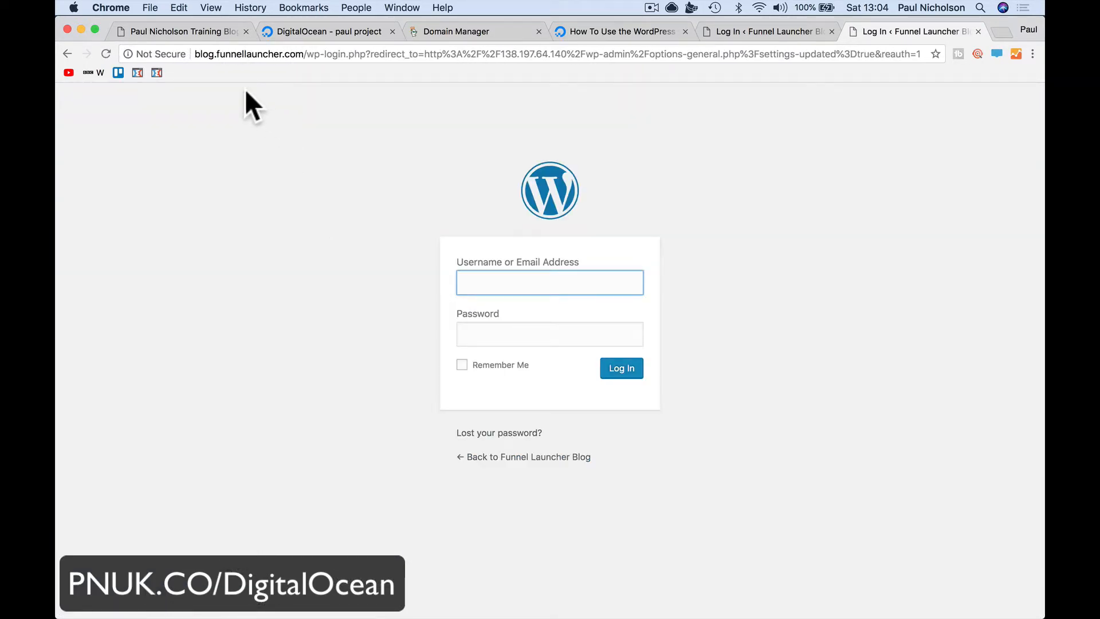
Return to the blog homepage on blog.funnellauncher.com and open the Hello world! post
left_click_drag(195, 53, 306, 55)
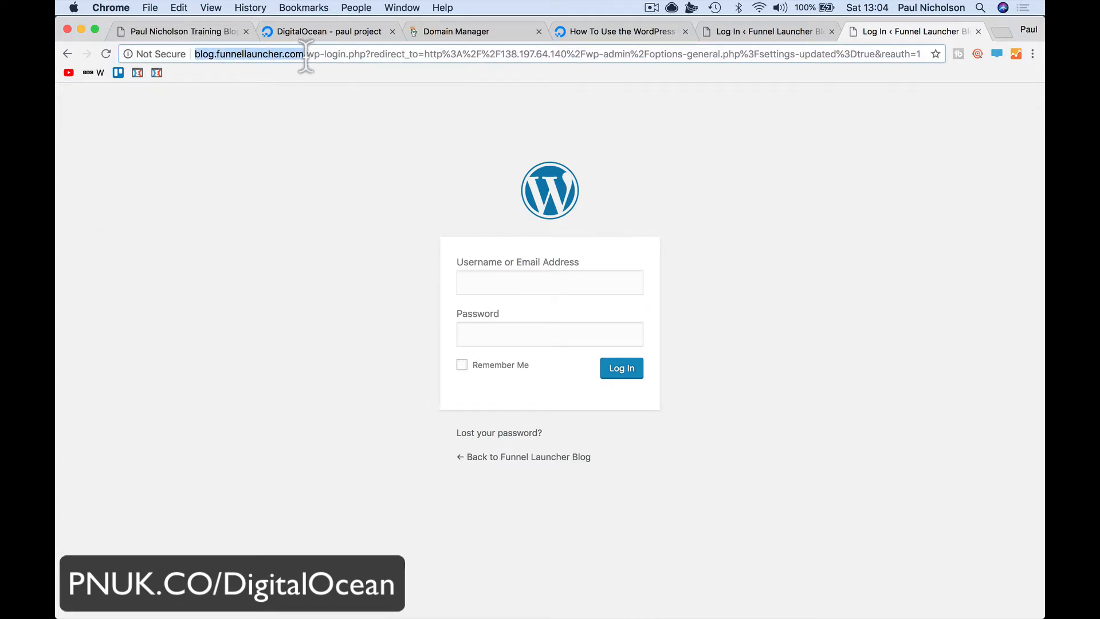
left_click(475, 458)
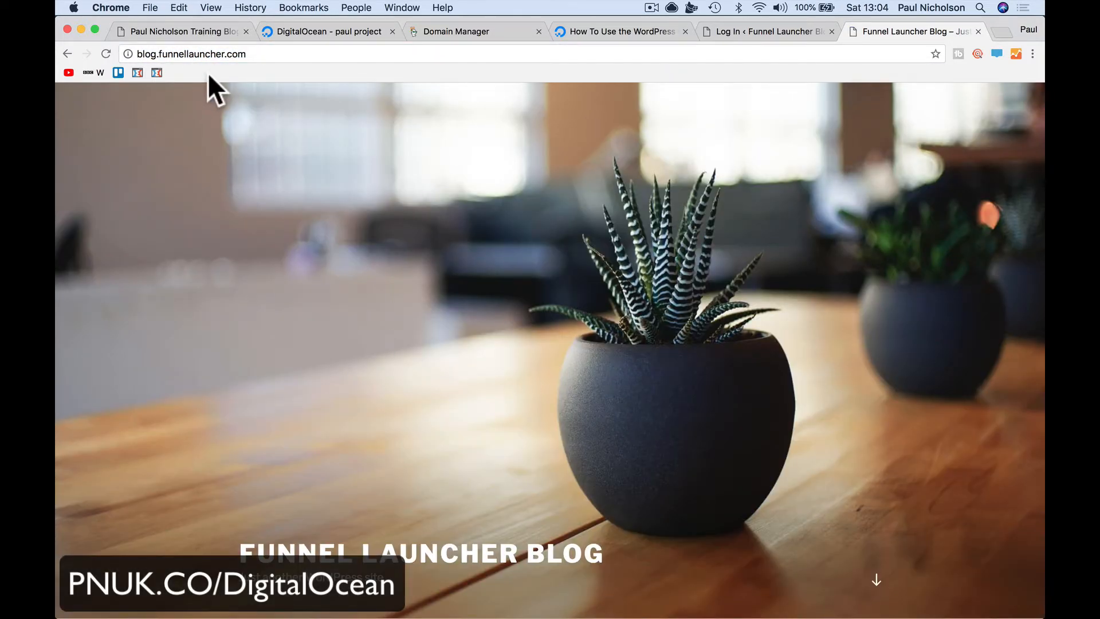
left_click(141, 54)
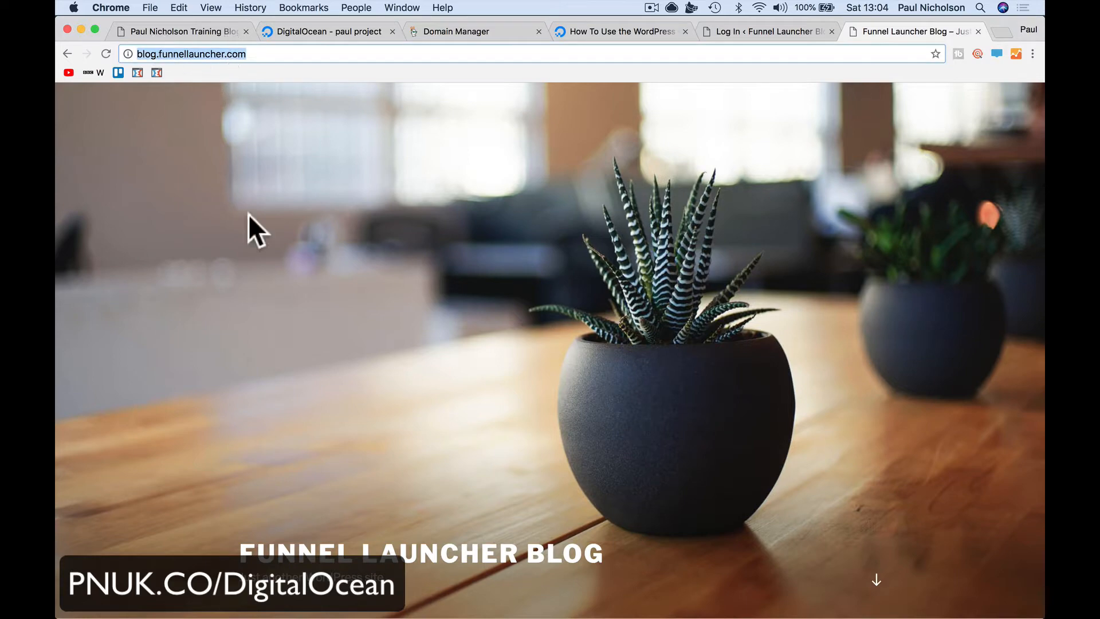
scroll(470, 601, "down", 10)
left_click(304, 246)
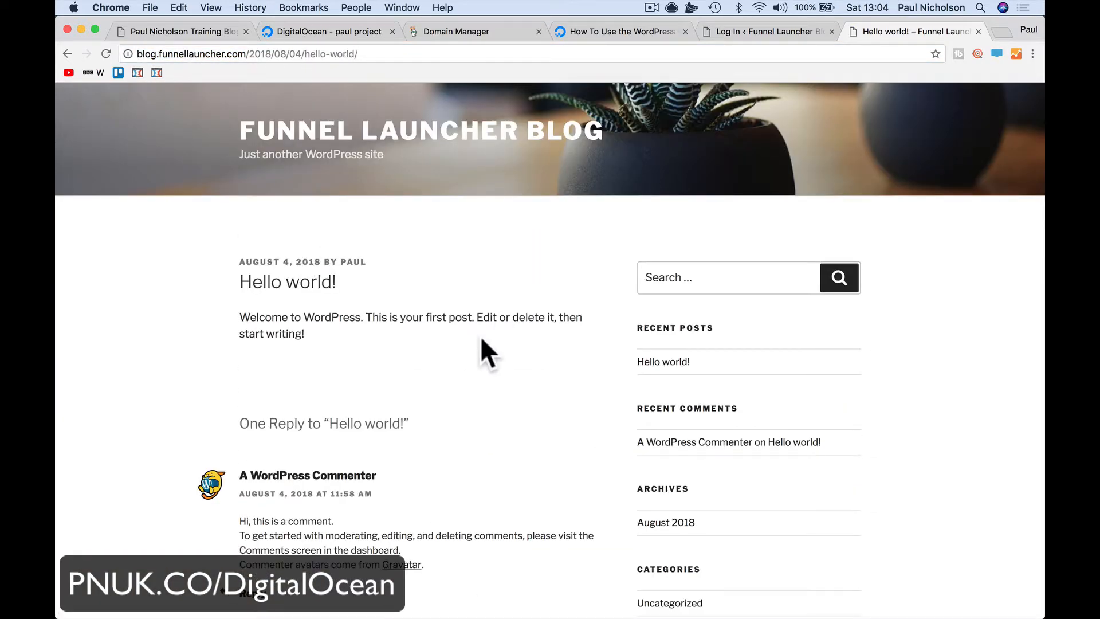
scroll(481, 338, "down", 10)
scroll(482, 338, "up", 3)
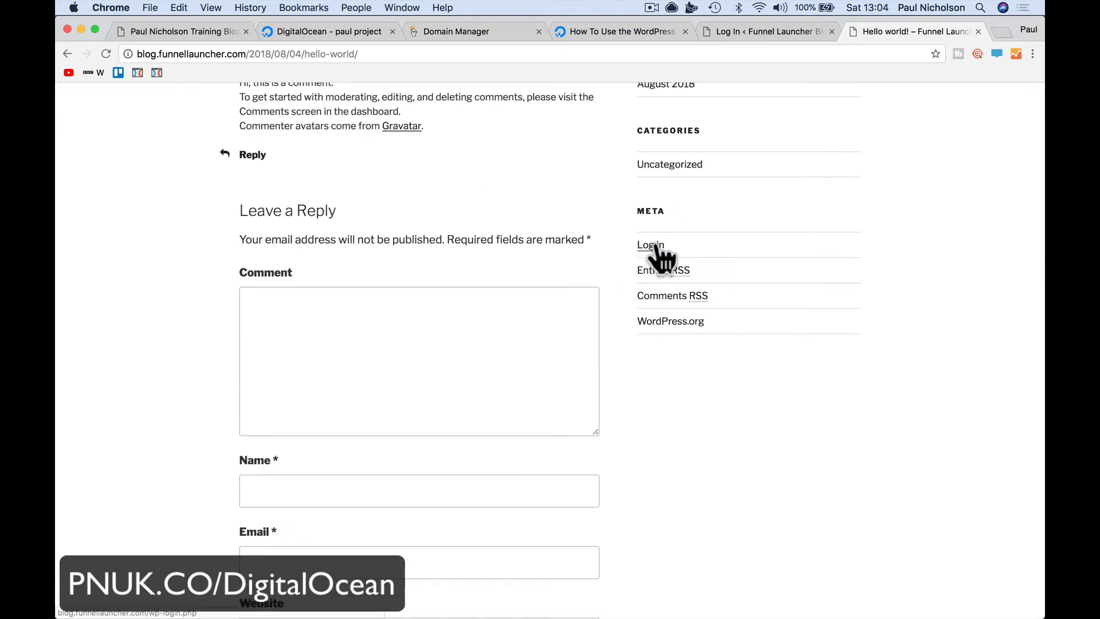
Log in to WordPress on the blog domain with the admin username and password
left_click(653, 245)
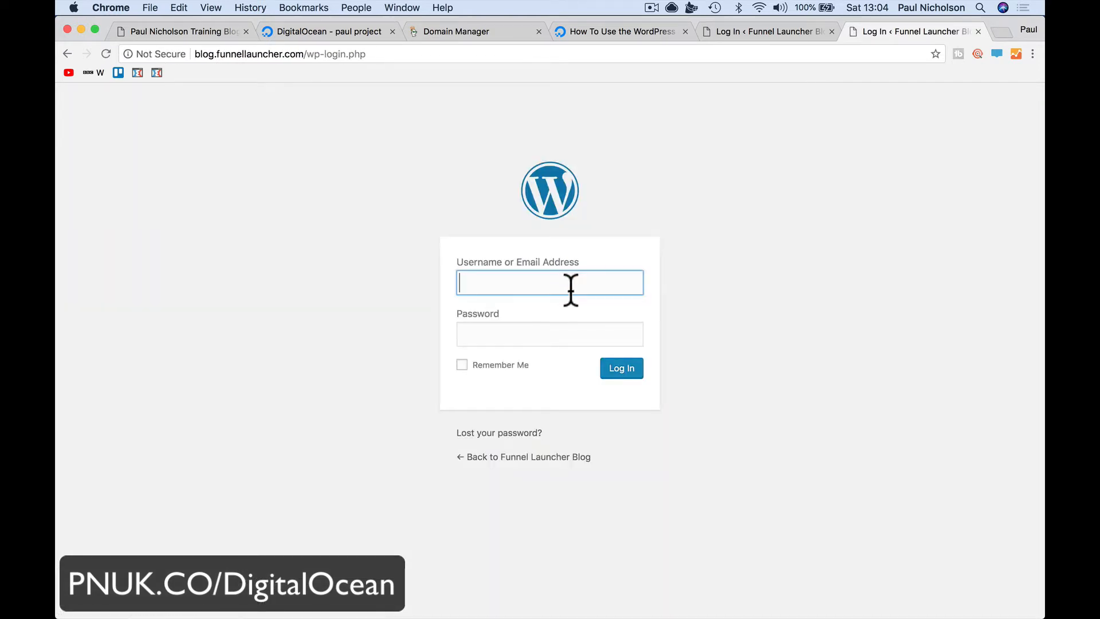
type("paul")
key("Tab")
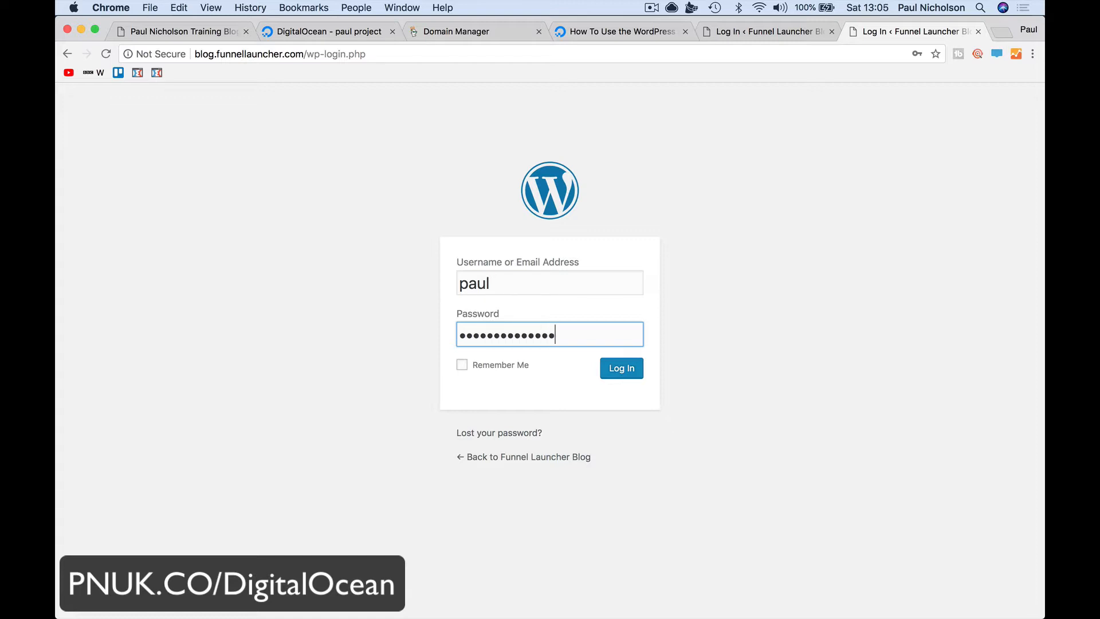
type("•••")
left_click(628, 370)
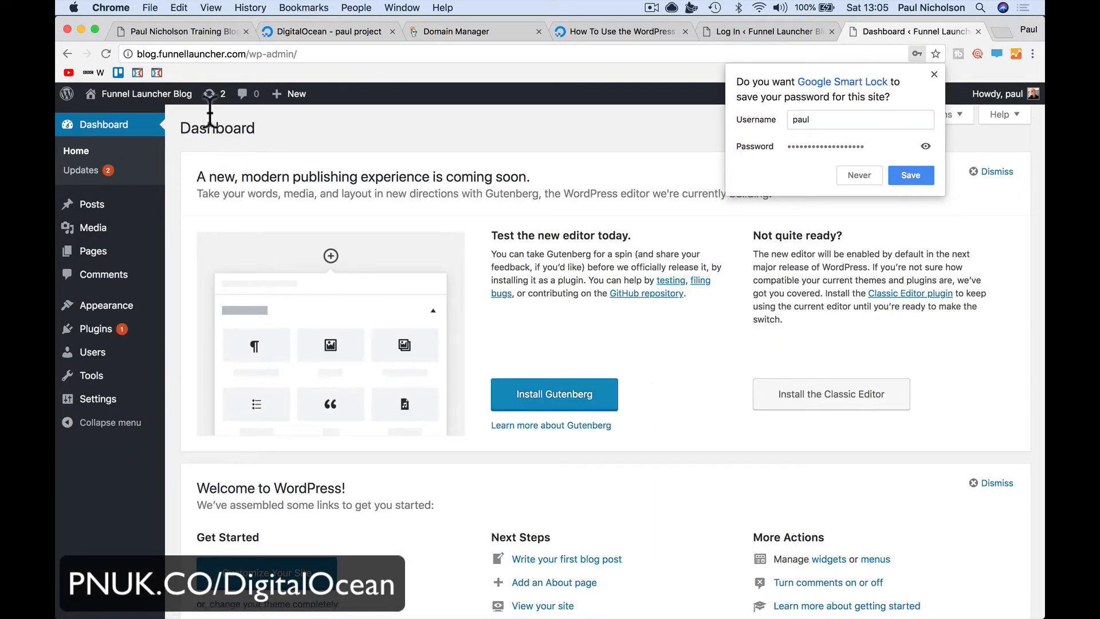
left_click_drag(137, 54, 245, 54)
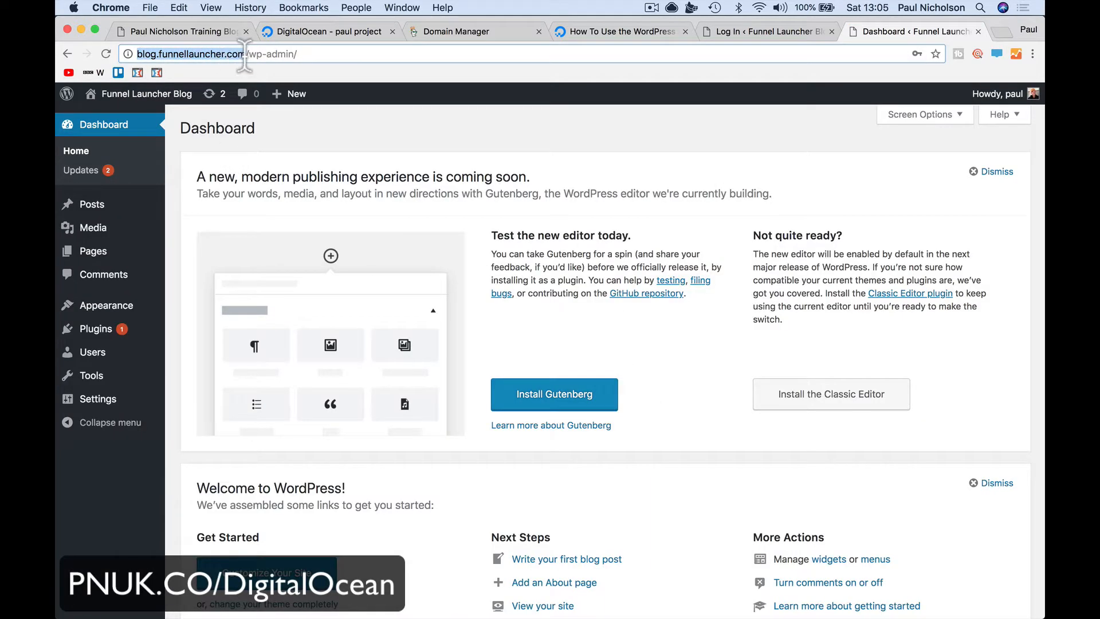
Browse the public front page, open Hello world! again, then switch to the DigitalOcean project
left_click(161, 118)
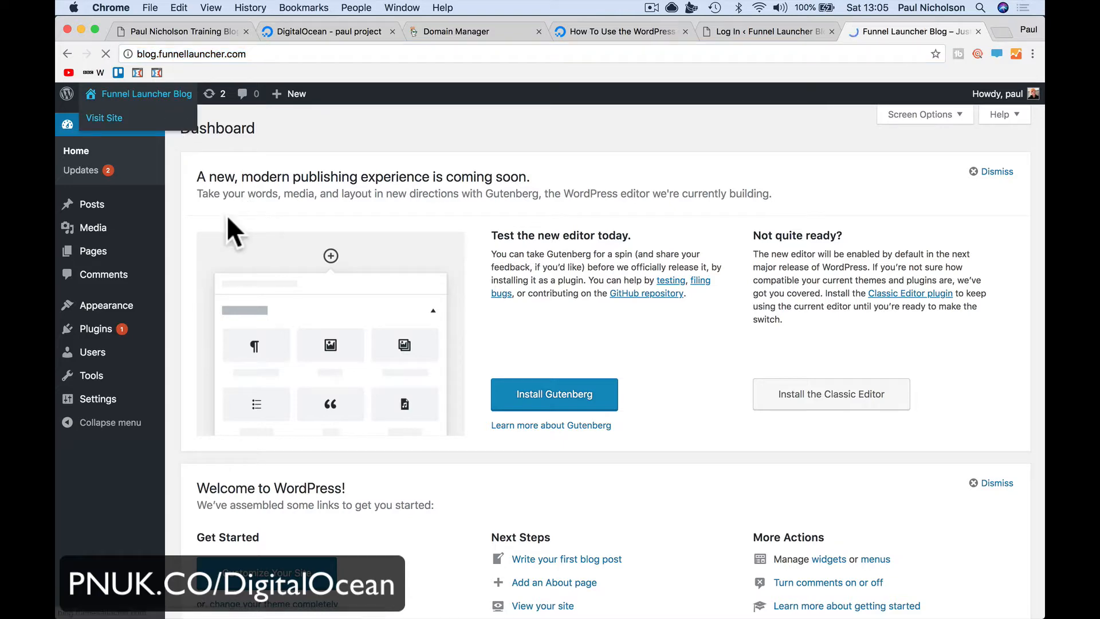
scroll(526, 338, "down", 15)
scroll(526, 338, "up", 4)
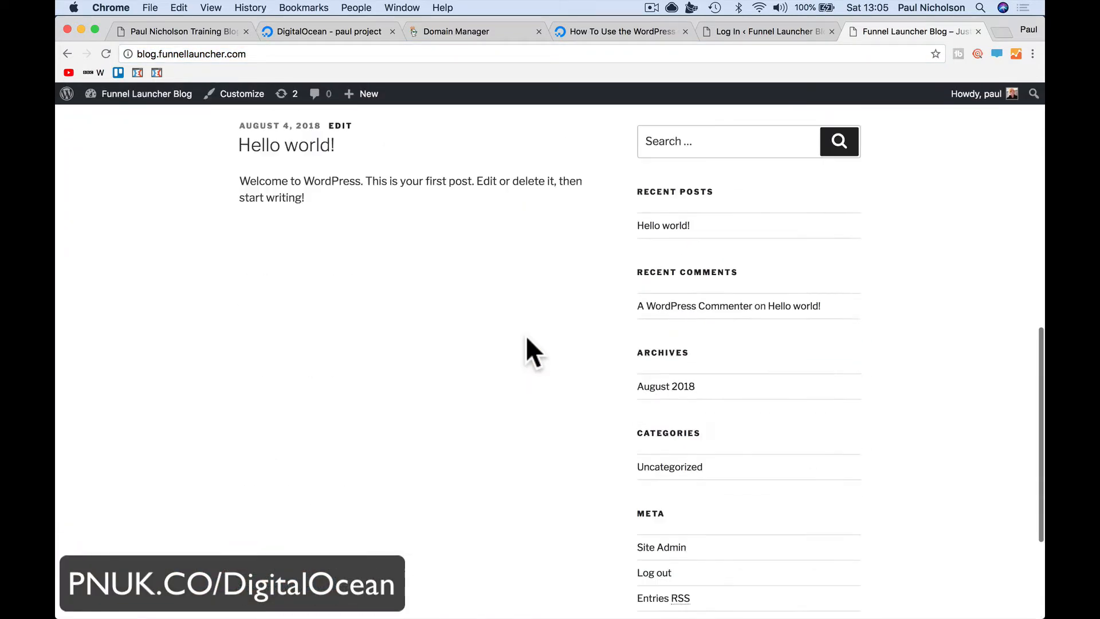
scroll(526, 338, "up", 10)
scroll(527, 338, "down", 8)
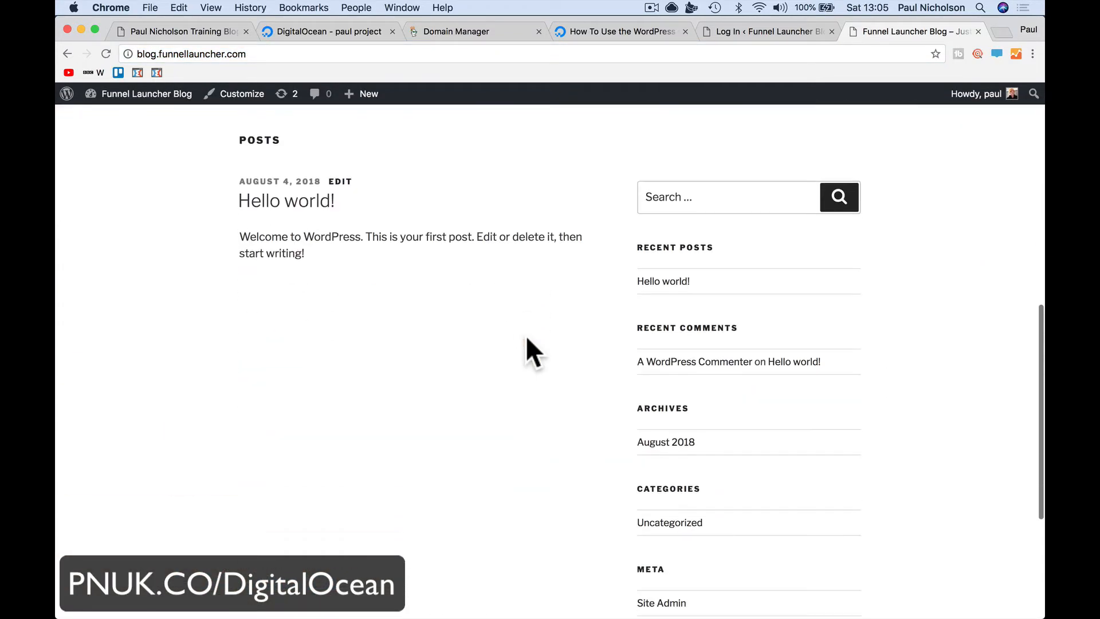
scroll(526, 338, "up", 10)
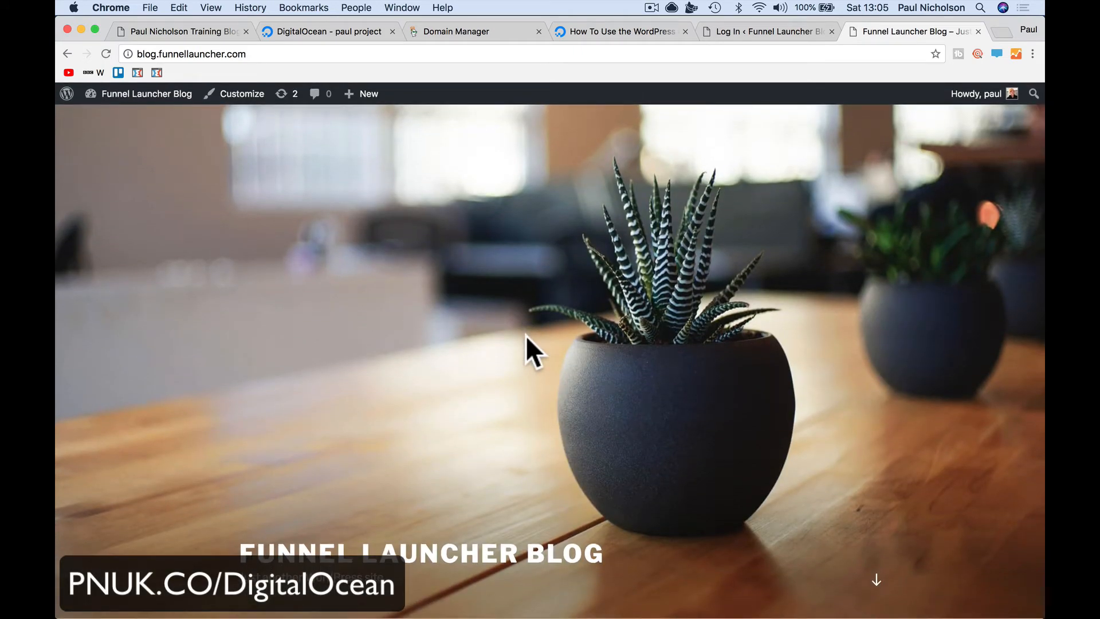
scroll(490, 280, "down", 10)
left_click(320, 284)
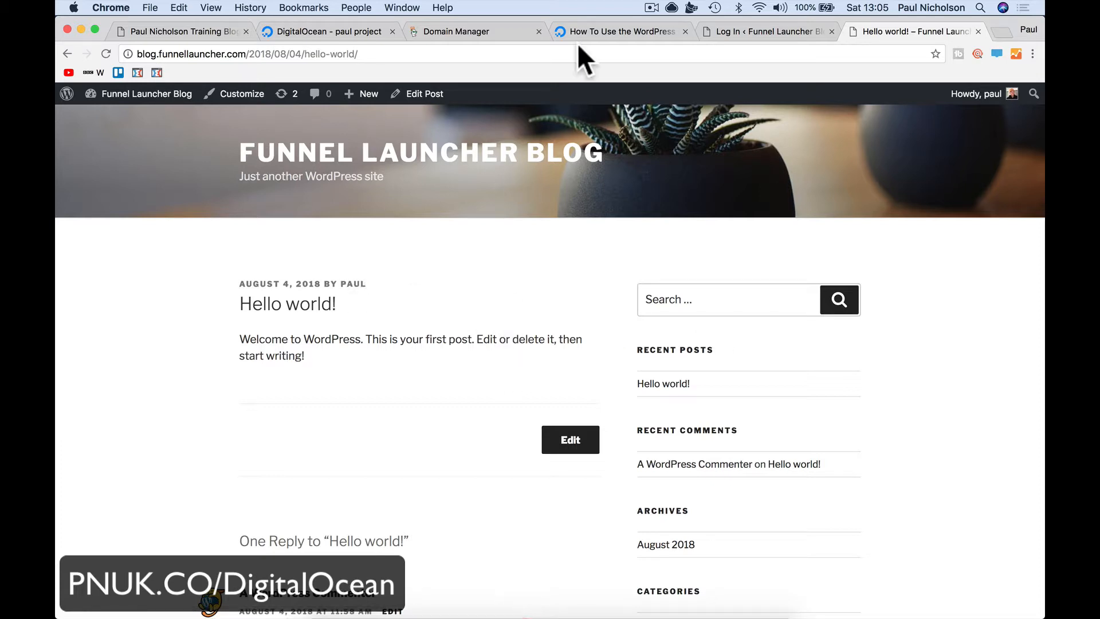
left_click(349, 31)
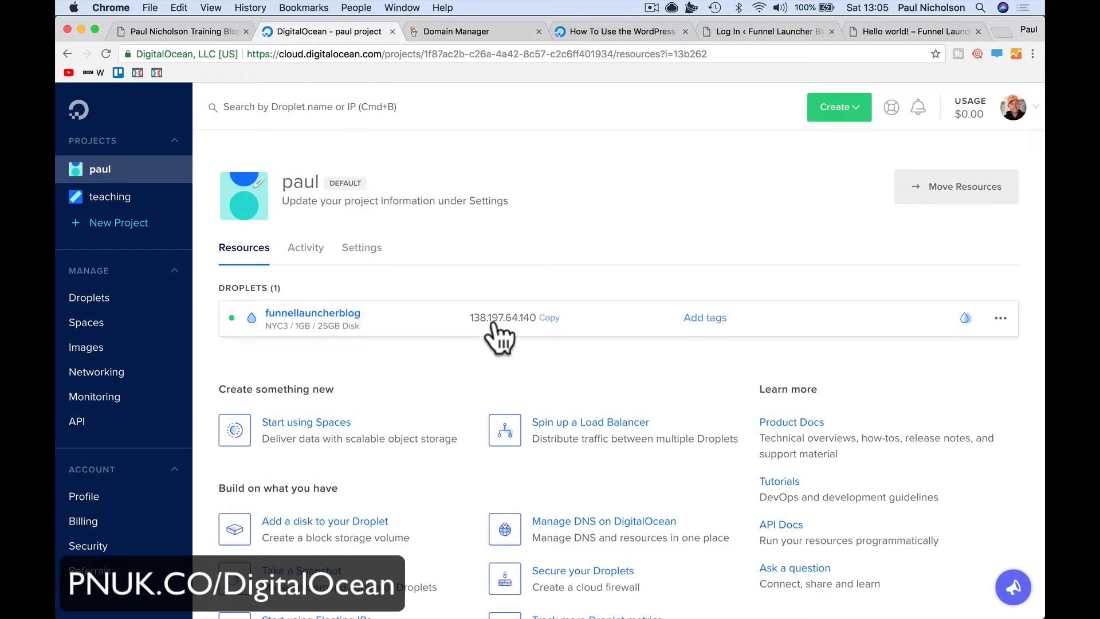
Open the funnellauncherblog droplet's details page and scroll through it
left_click(321, 318)
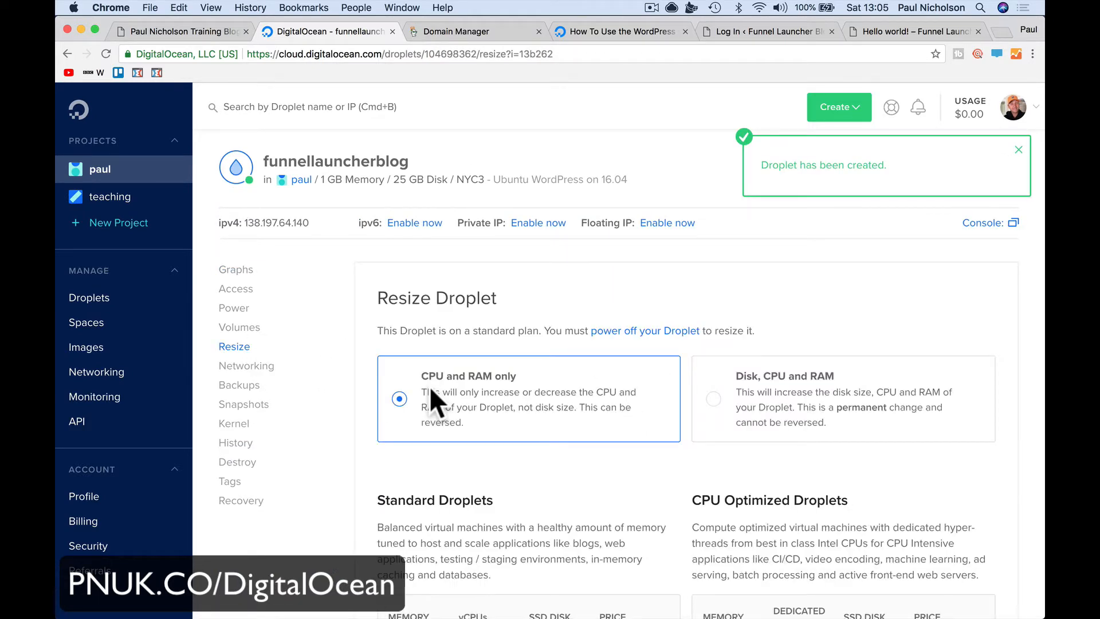
scroll(490, 459, "down", 10)
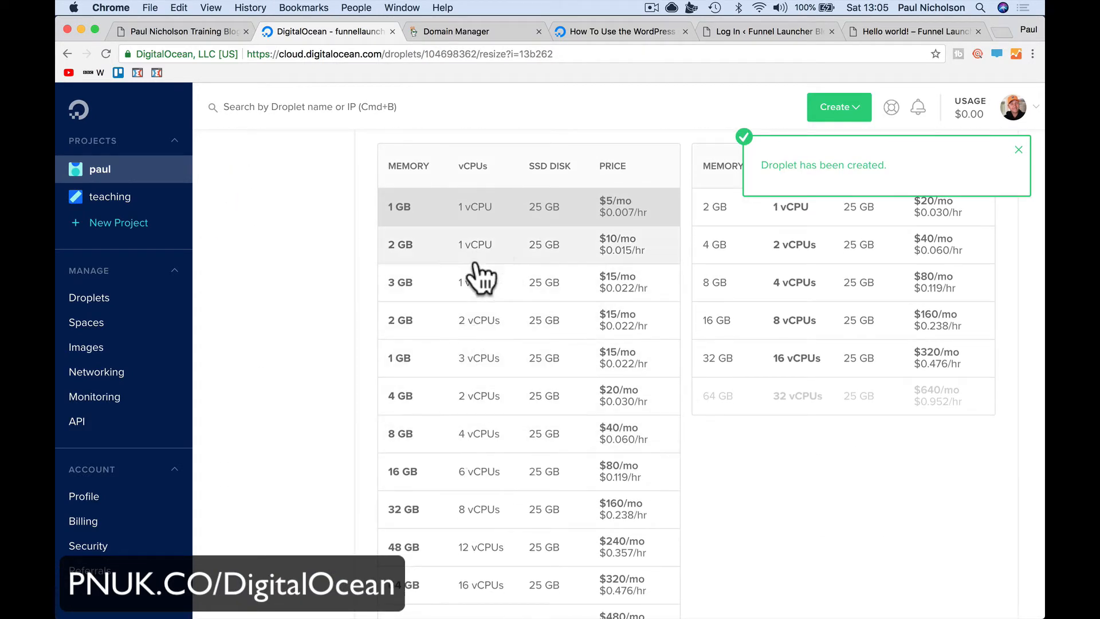
scroll(547, 504, "down", 2)
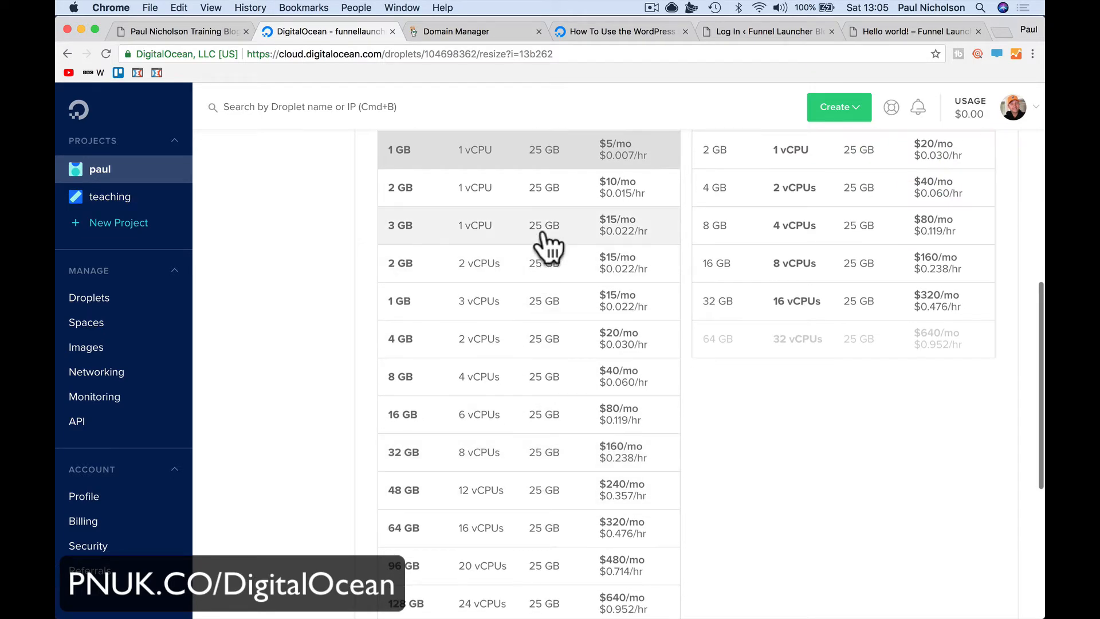
scroll(550, 226, "up", 2)
scroll(548, 218, "up", 6)
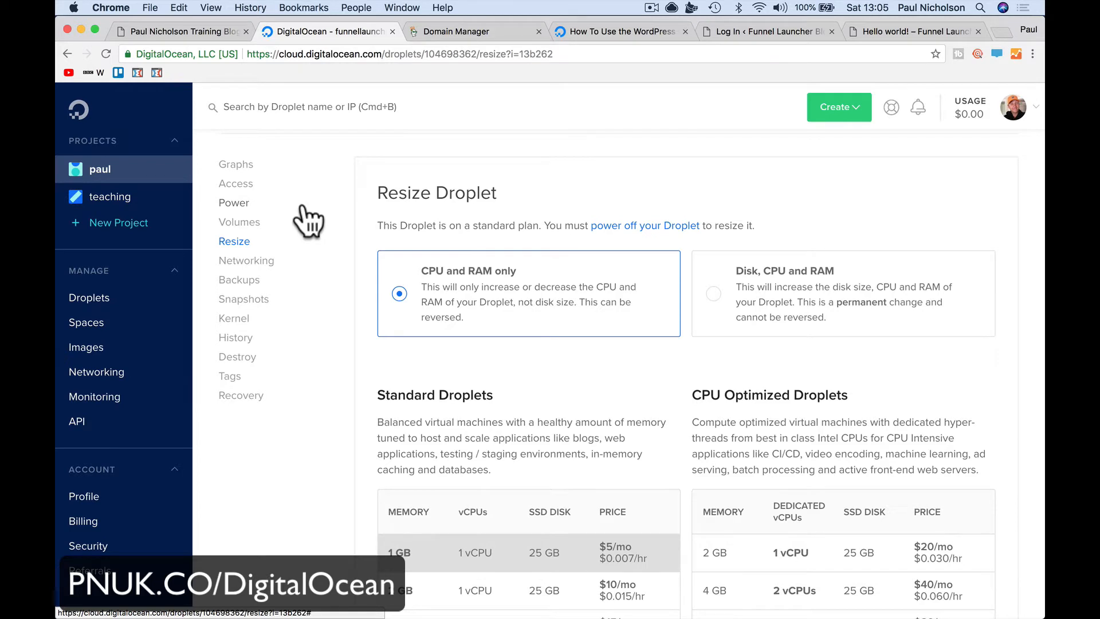
Review the droplet's Power and Resize options, picking the 8 GB, 4 vCPU, $40/mo plan without applying
left_click(302, 206)
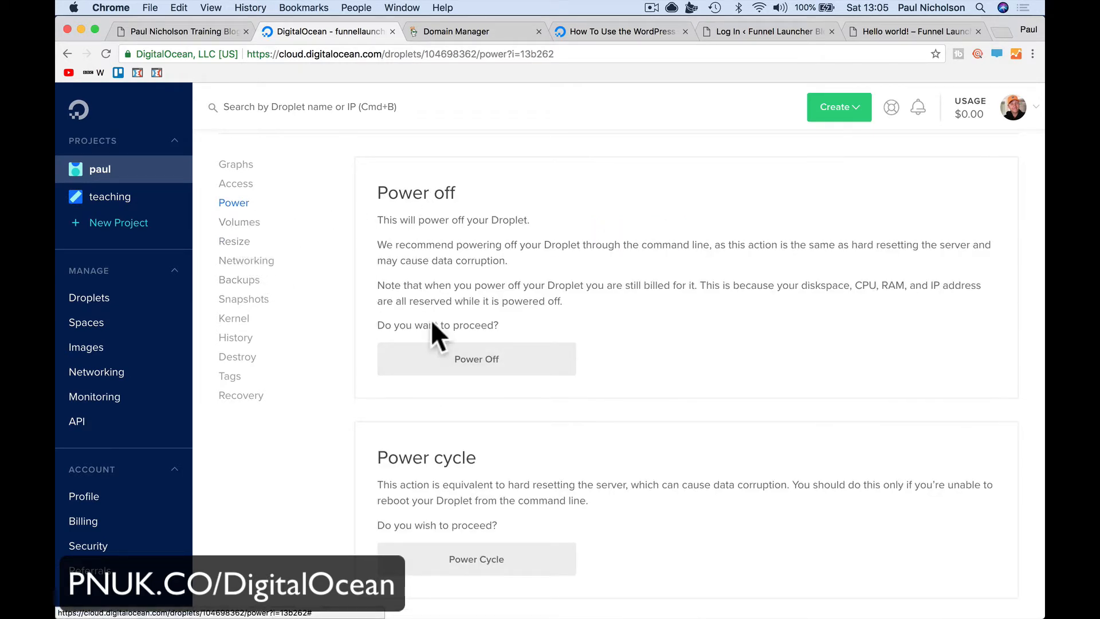
left_click(283, 259)
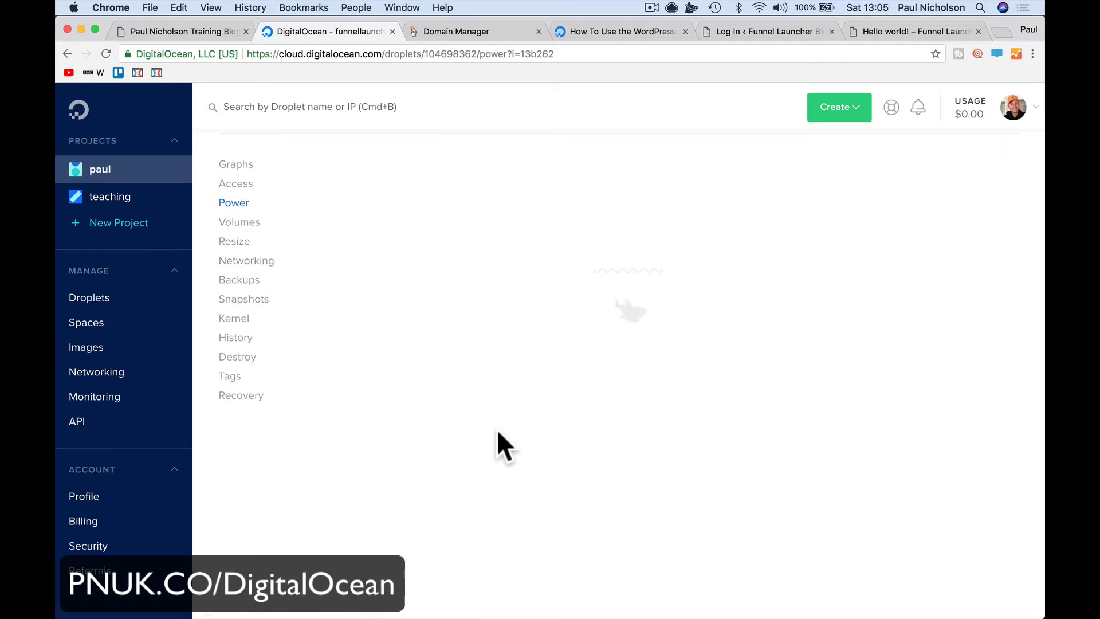
scroll(502, 435, "down", 10)
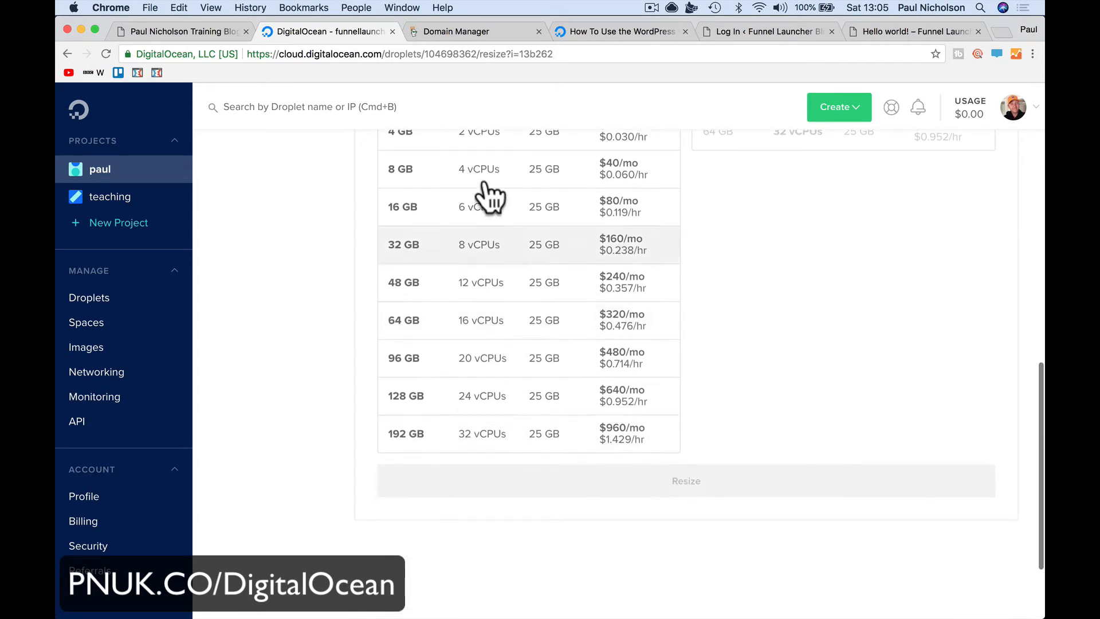
left_click(489, 184)
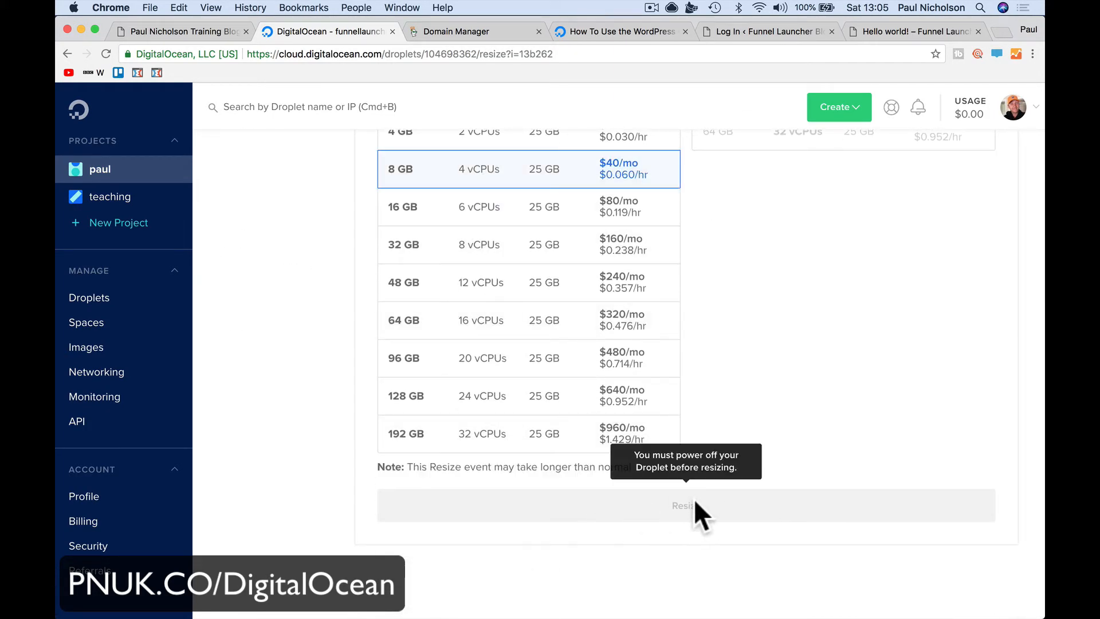
scroll(720, 355, "up", 4)
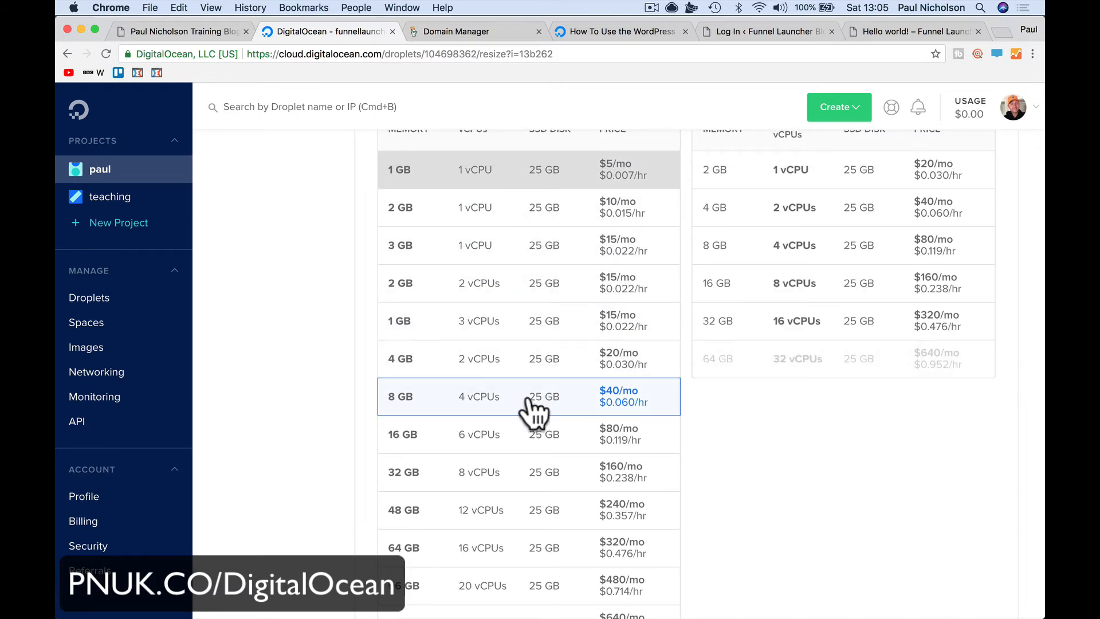
scroll(530, 404, "up", 5)
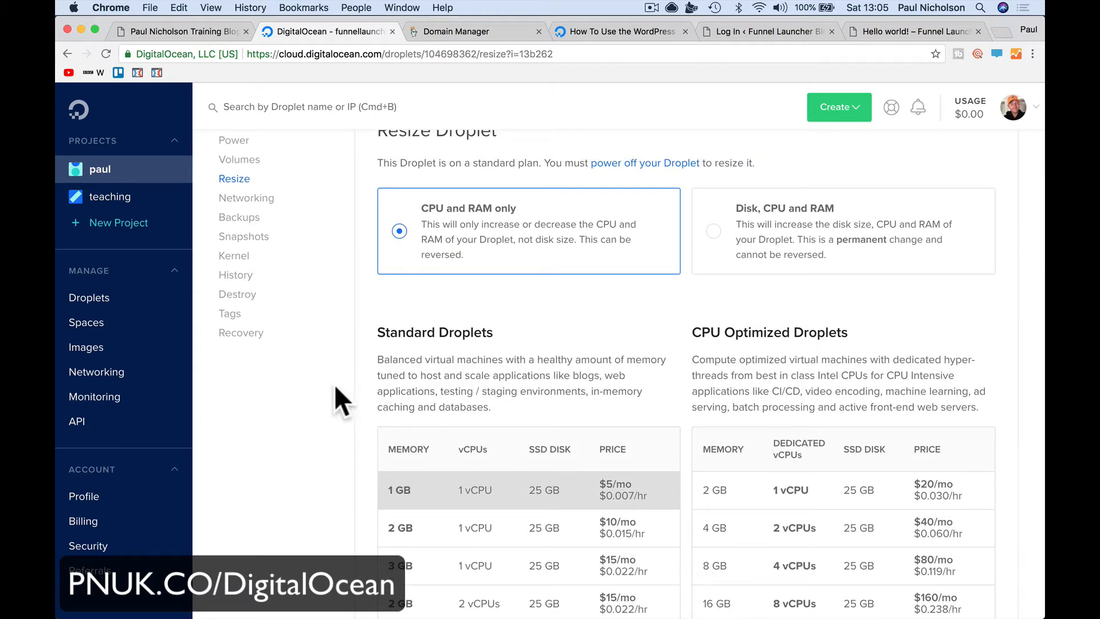
left_click(202, 32)
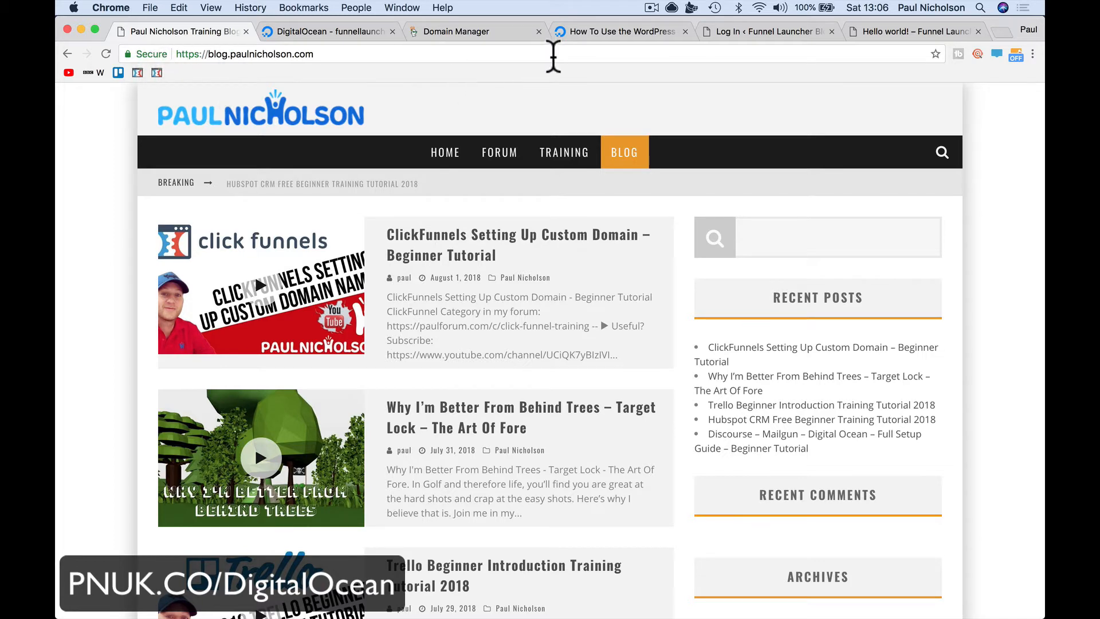
Load blog.funnellauncher.com in the DigitalOcean tab and check its site connection details
left_click(762, 33)
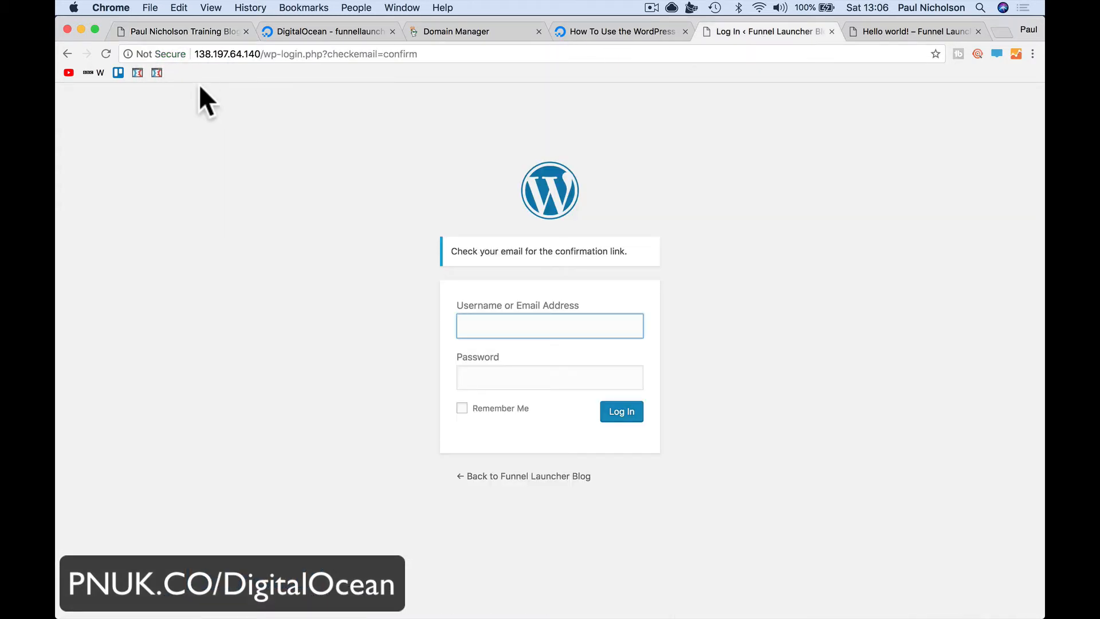
left_click(322, 33)
left_click(316, 52)
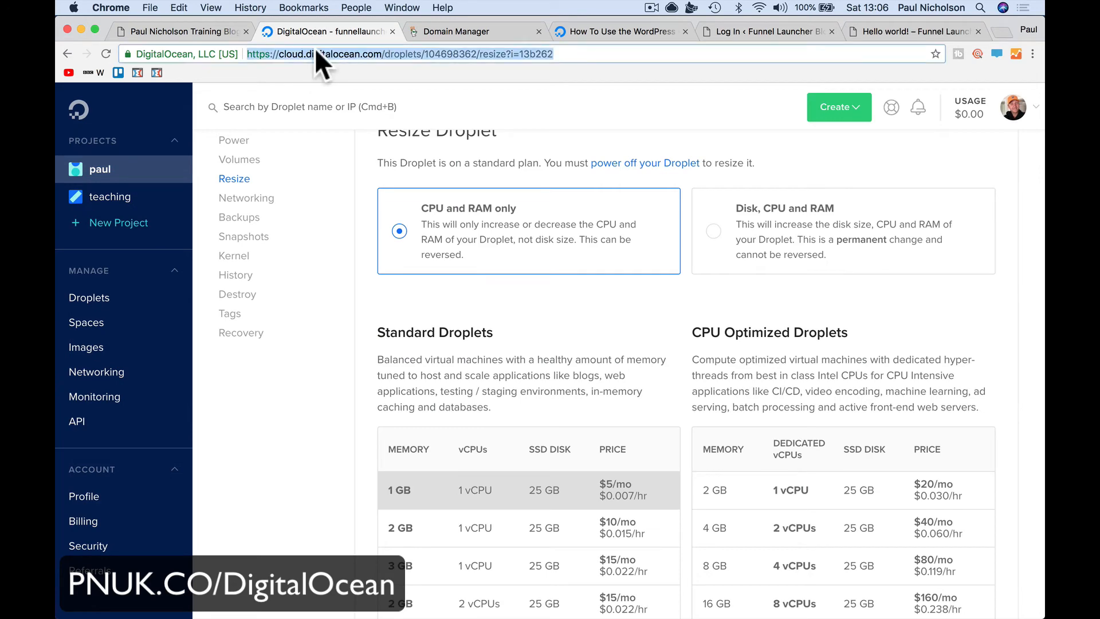
type("blog.")
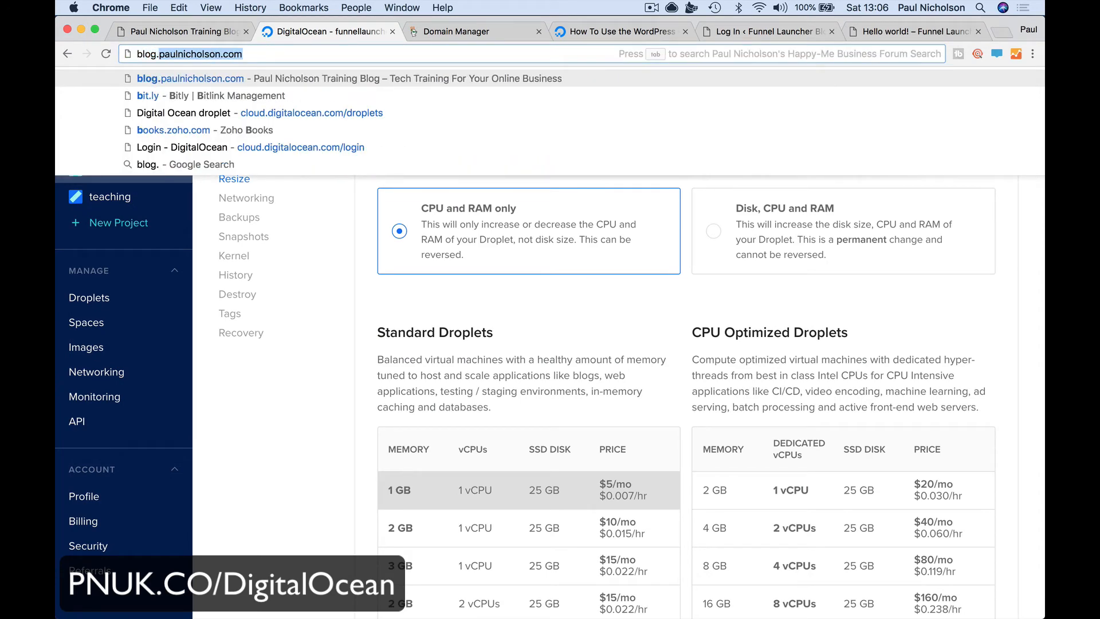
type("funnel")
key("Return")
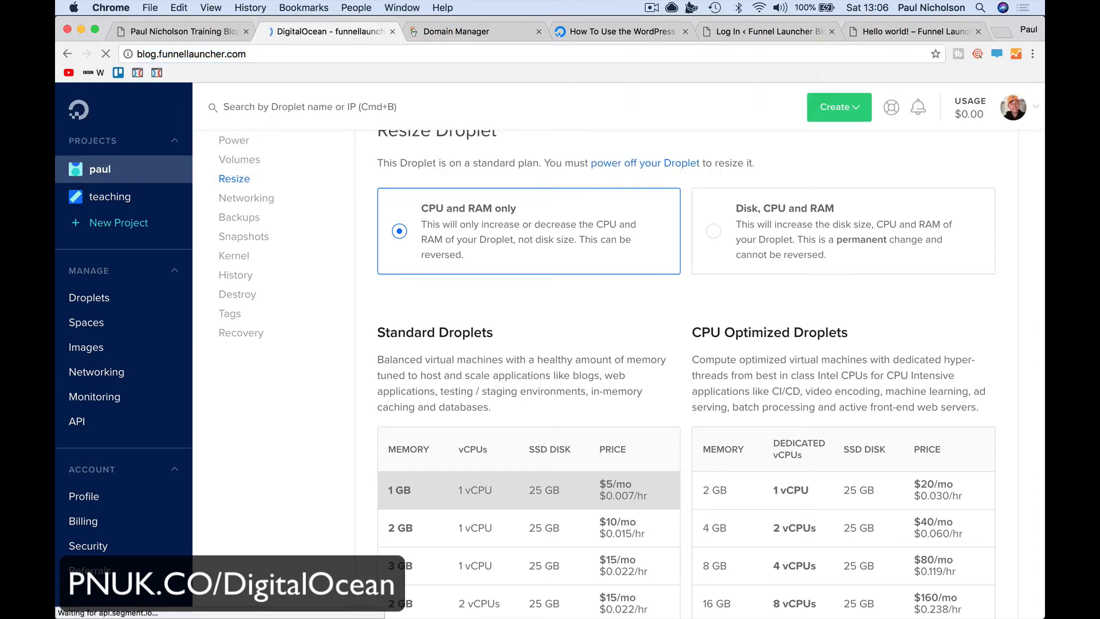
left_click(128, 55)
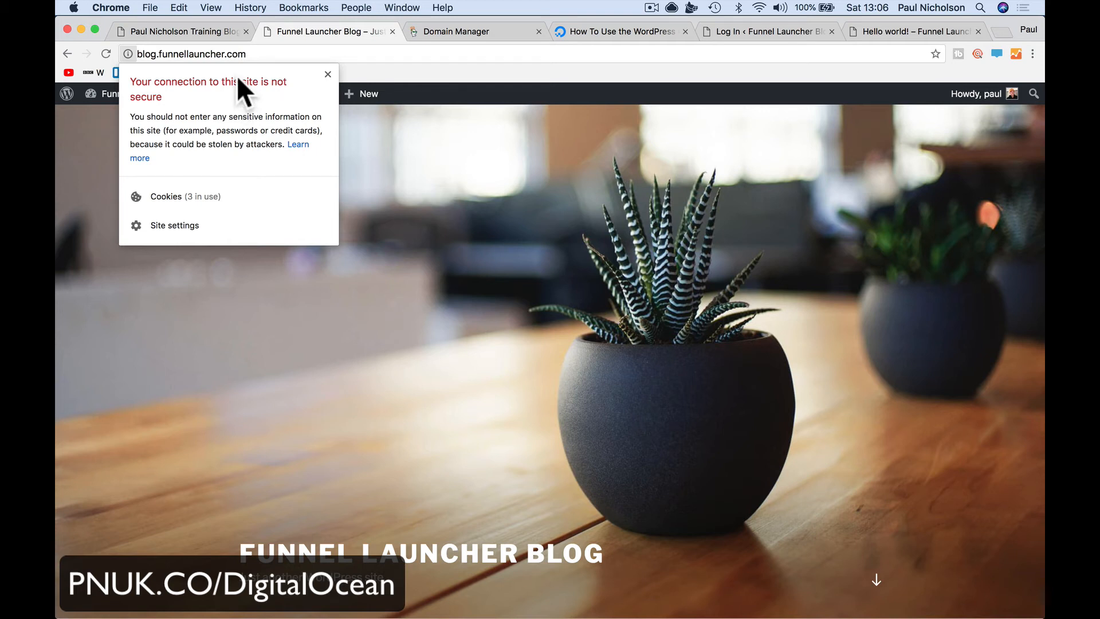
Go to the author's main website, open his blog in a new tab, then the forum
left_click(239, 54)
type("paulnicholson")
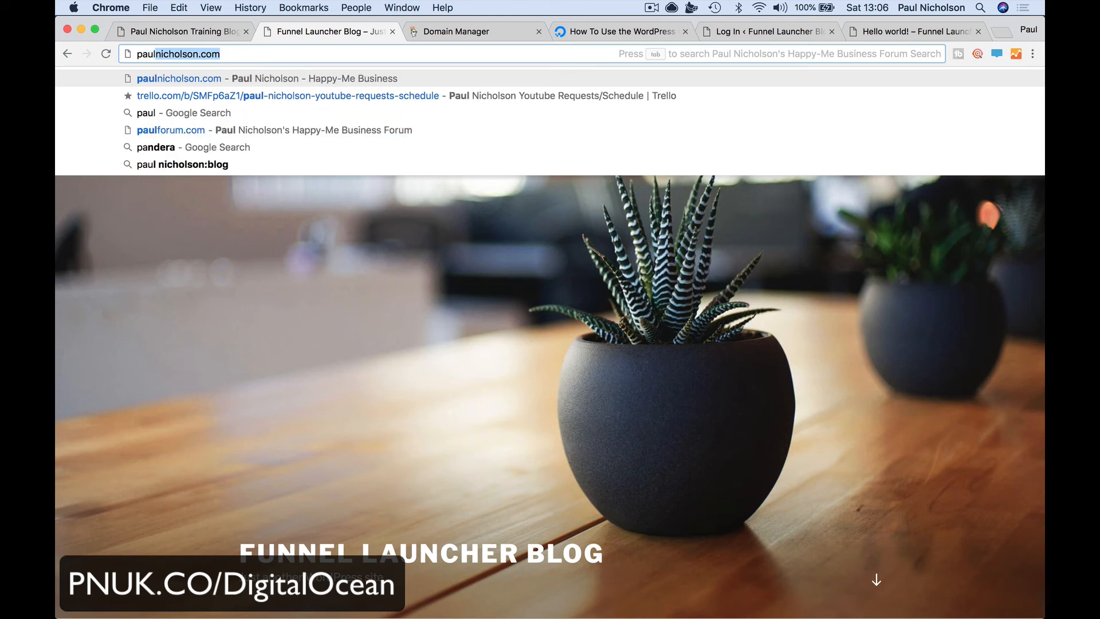
key("Return")
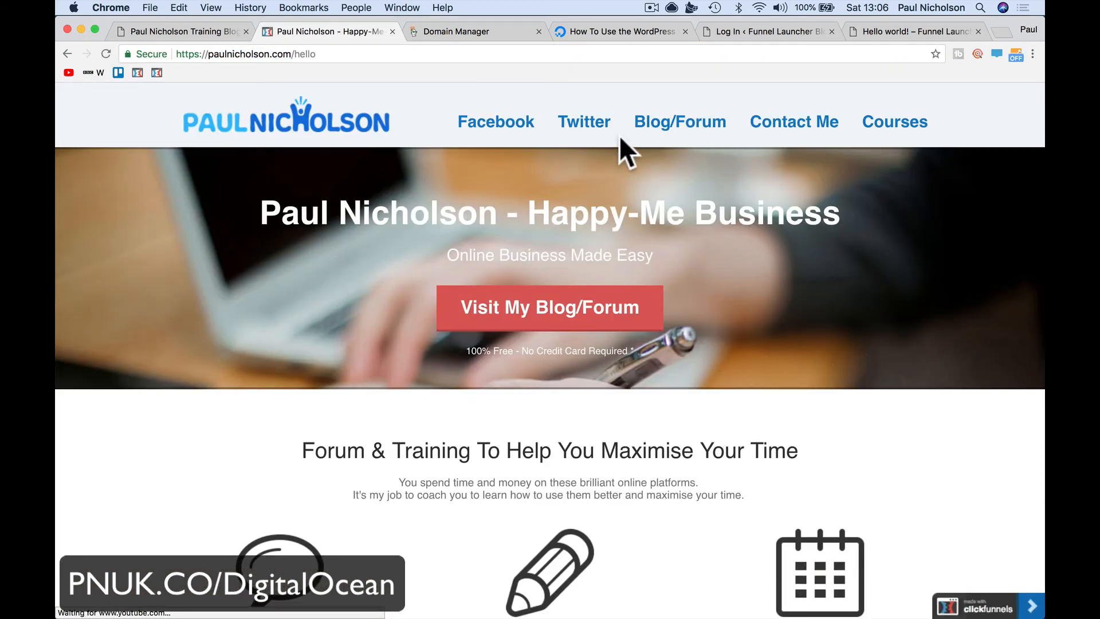
left_click(548, 315)
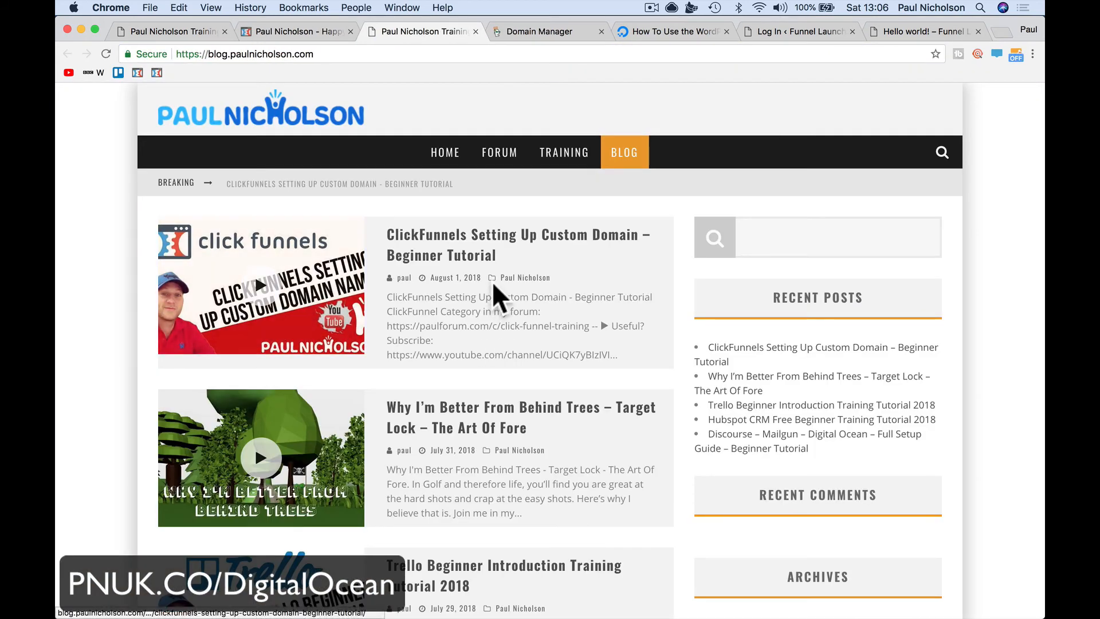
left_click(494, 167)
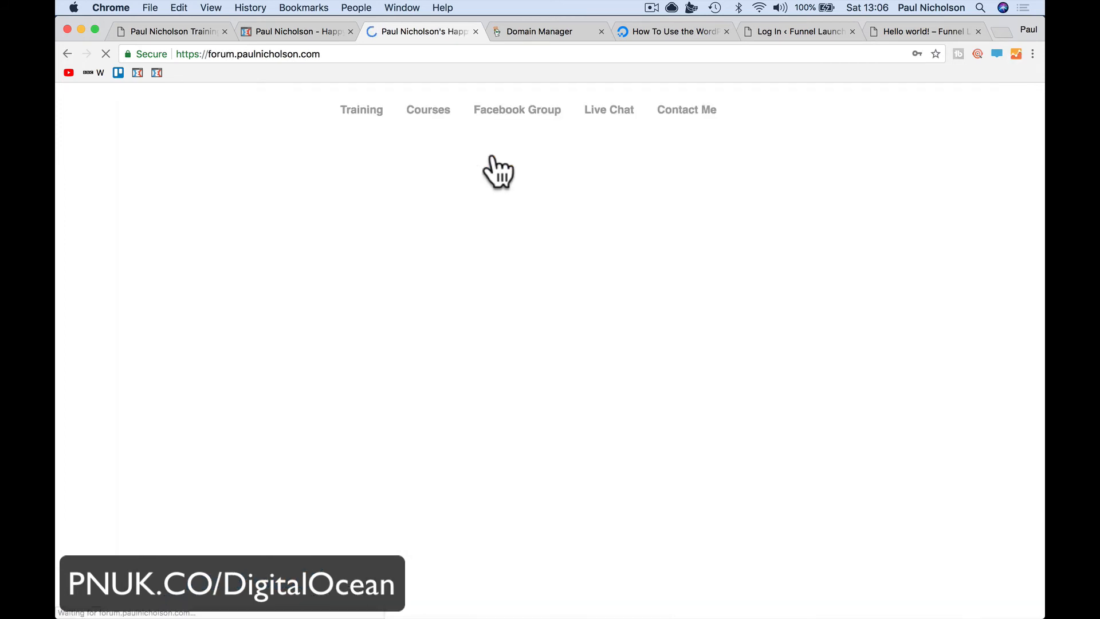